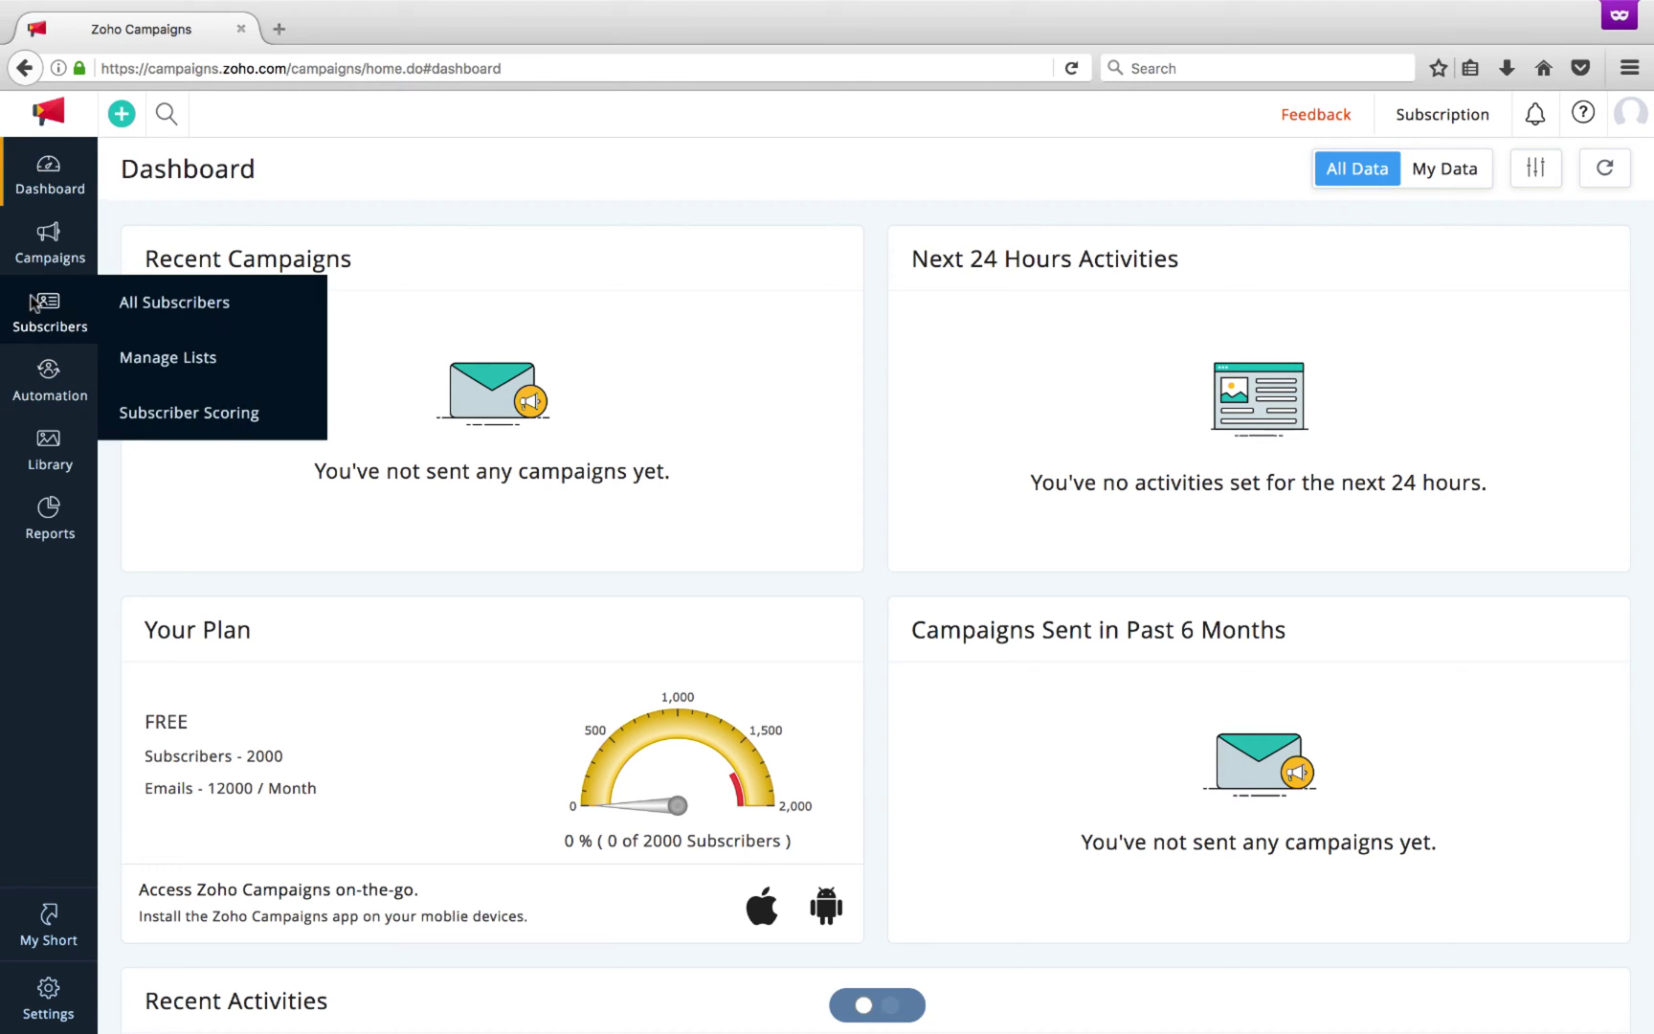
Create a new mailing list named Subscribers list with its footer message from Manage Lists.
click(150, 355)
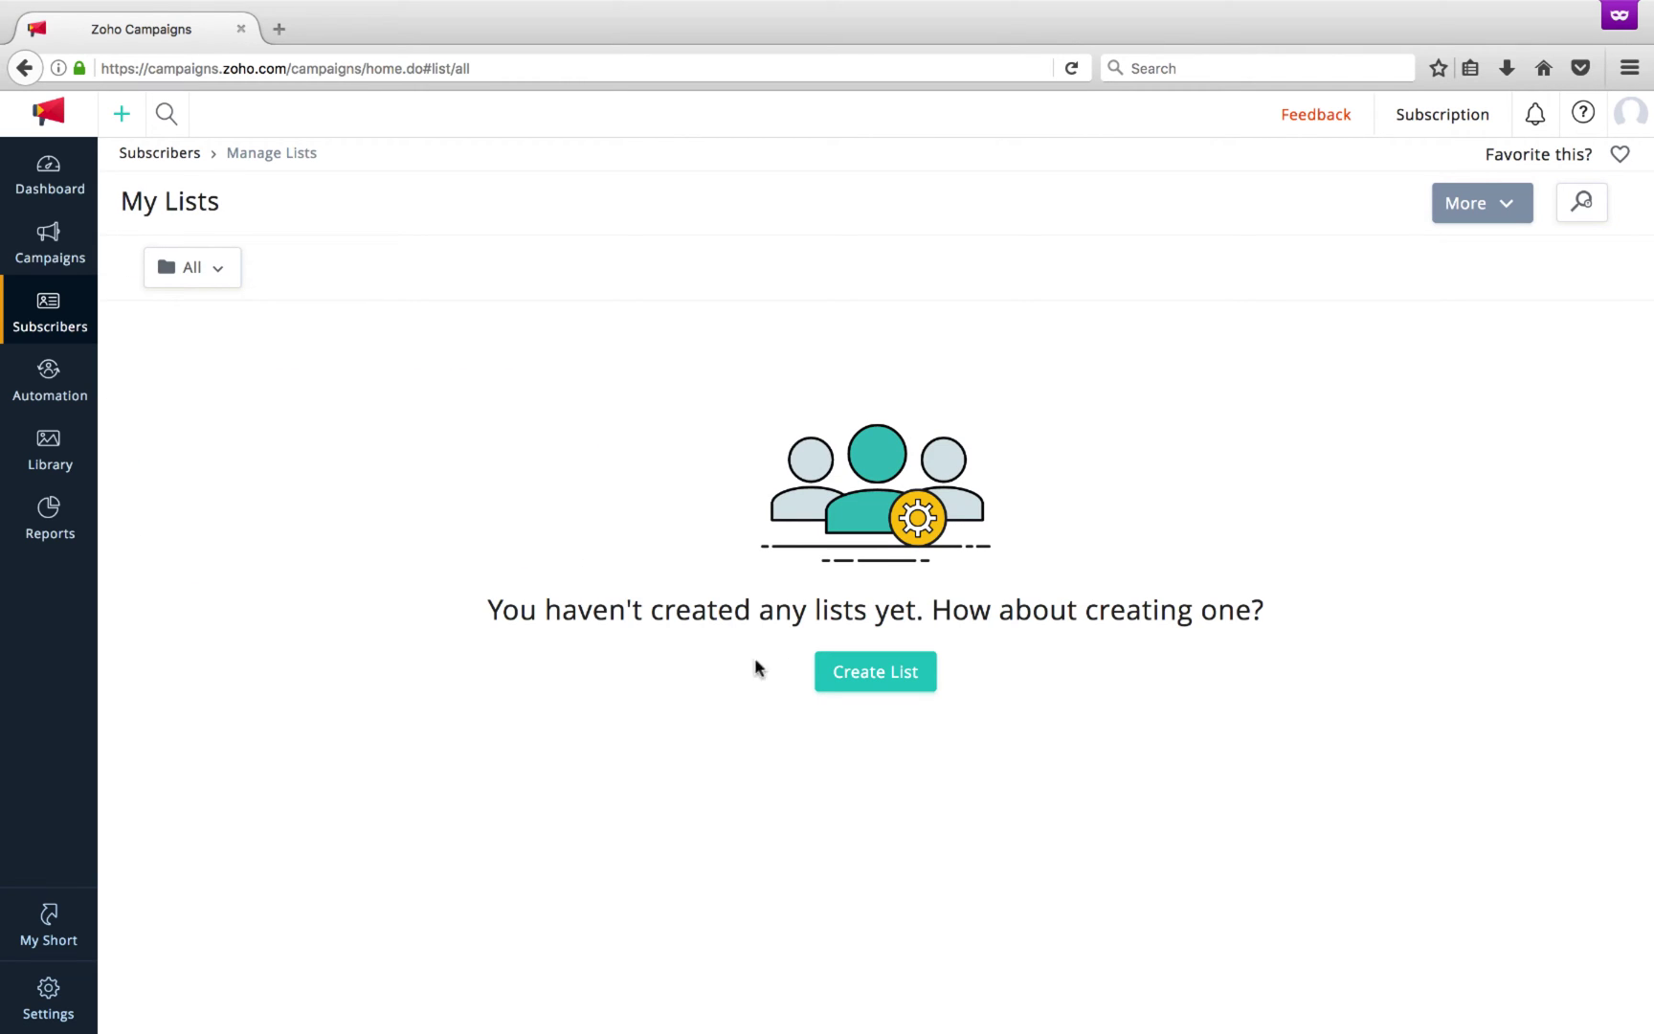
click(862, 675)
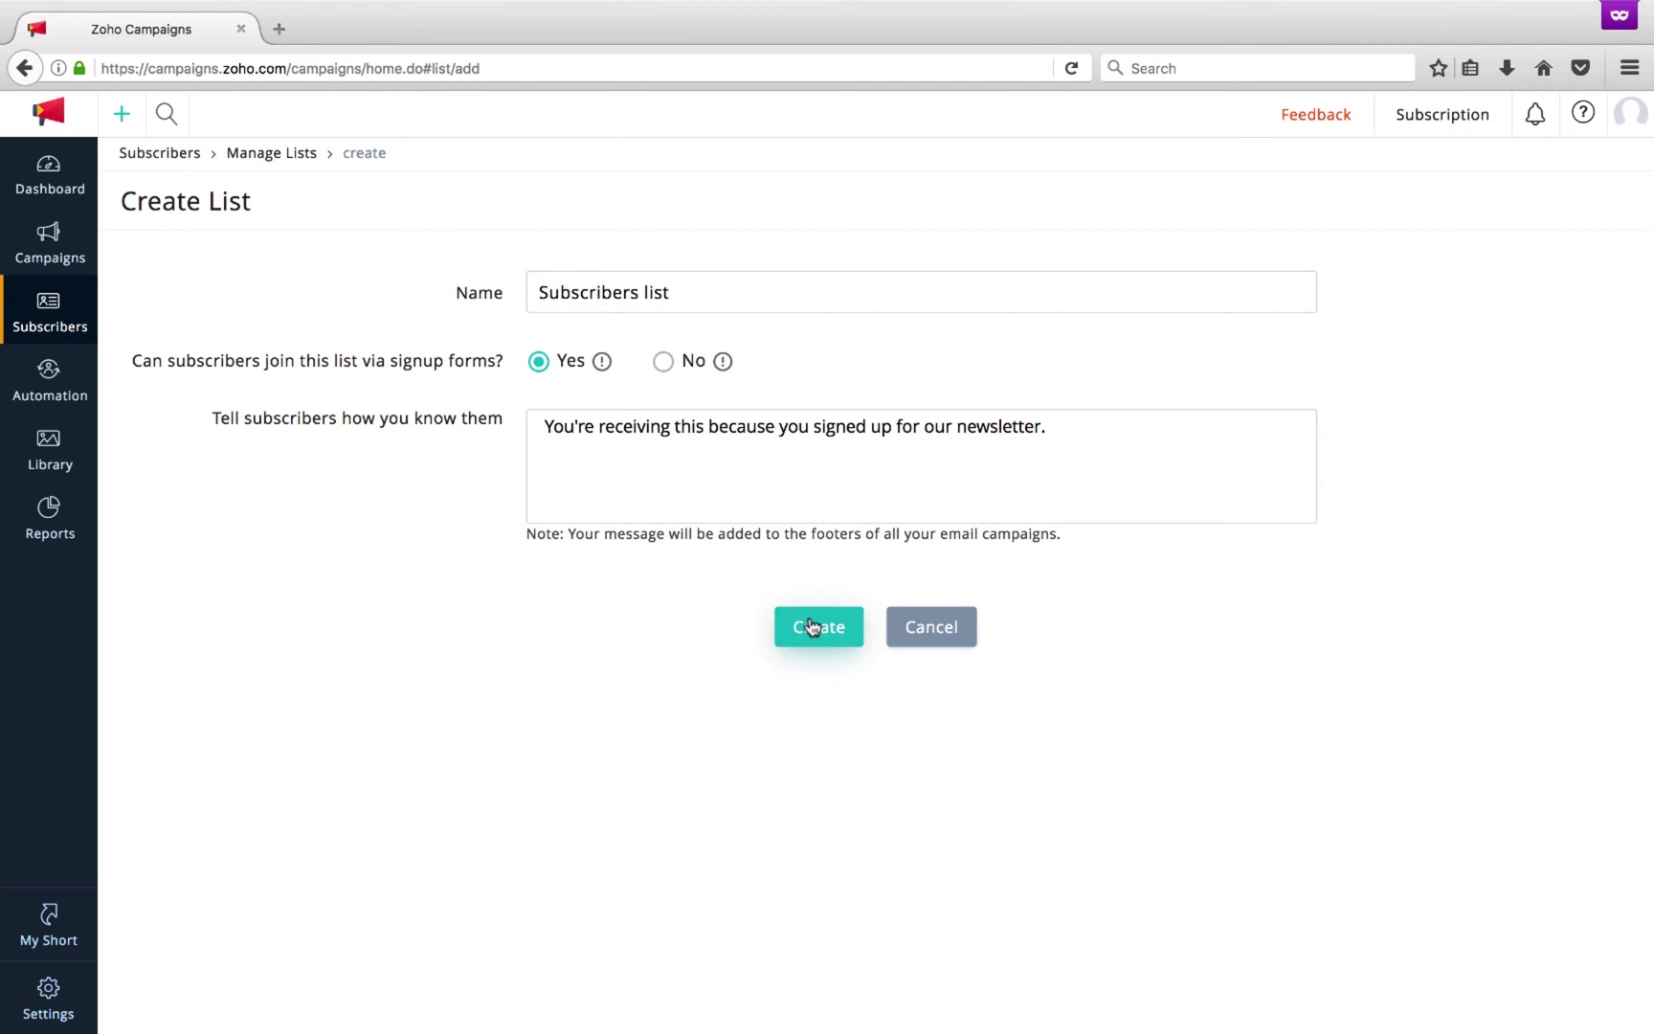
click(812, 628)
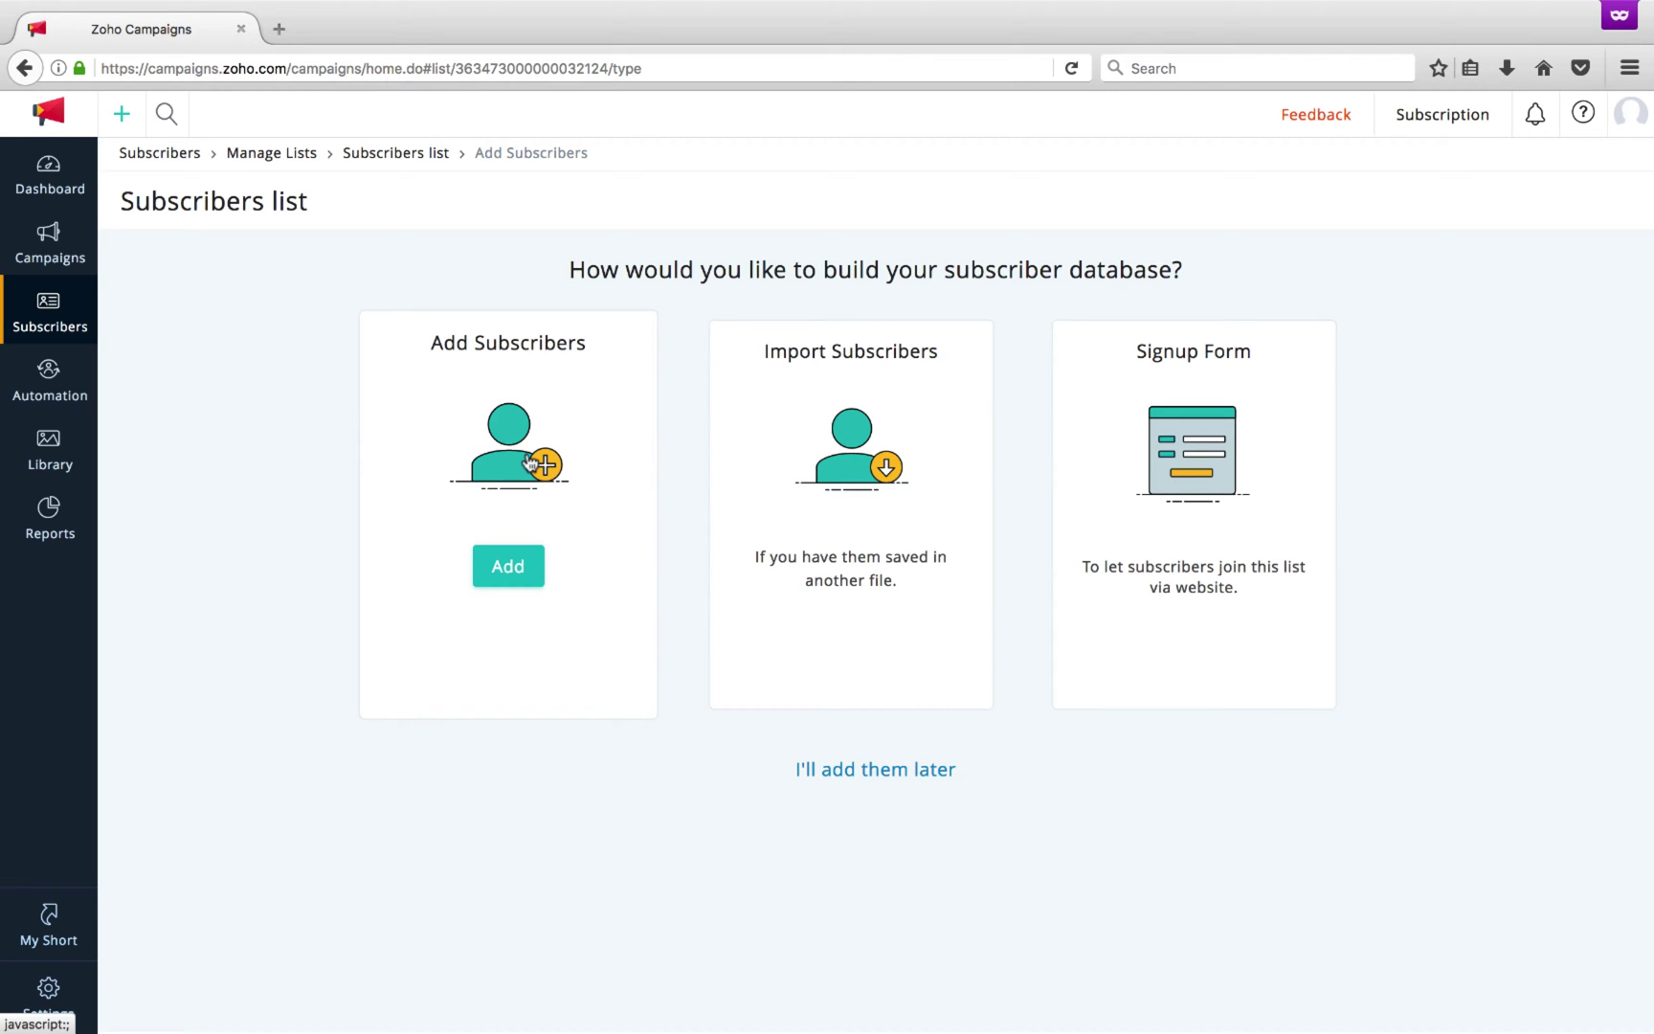
mouse_move(850, 515)
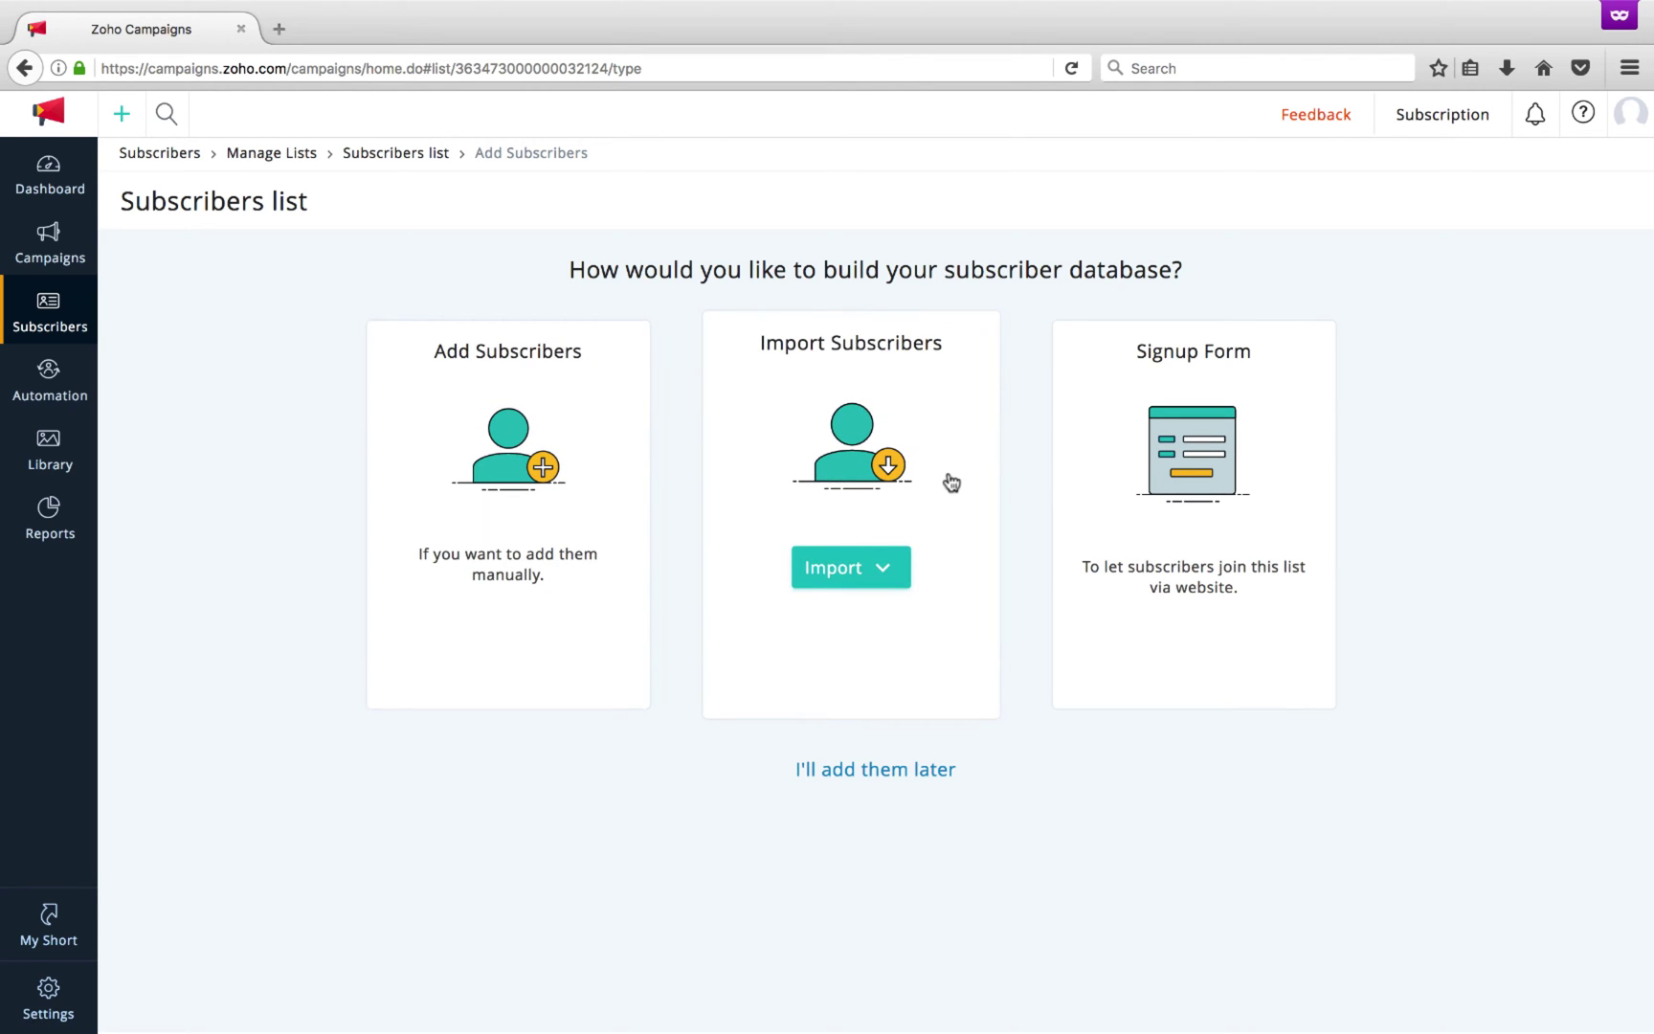
click(885, 574)
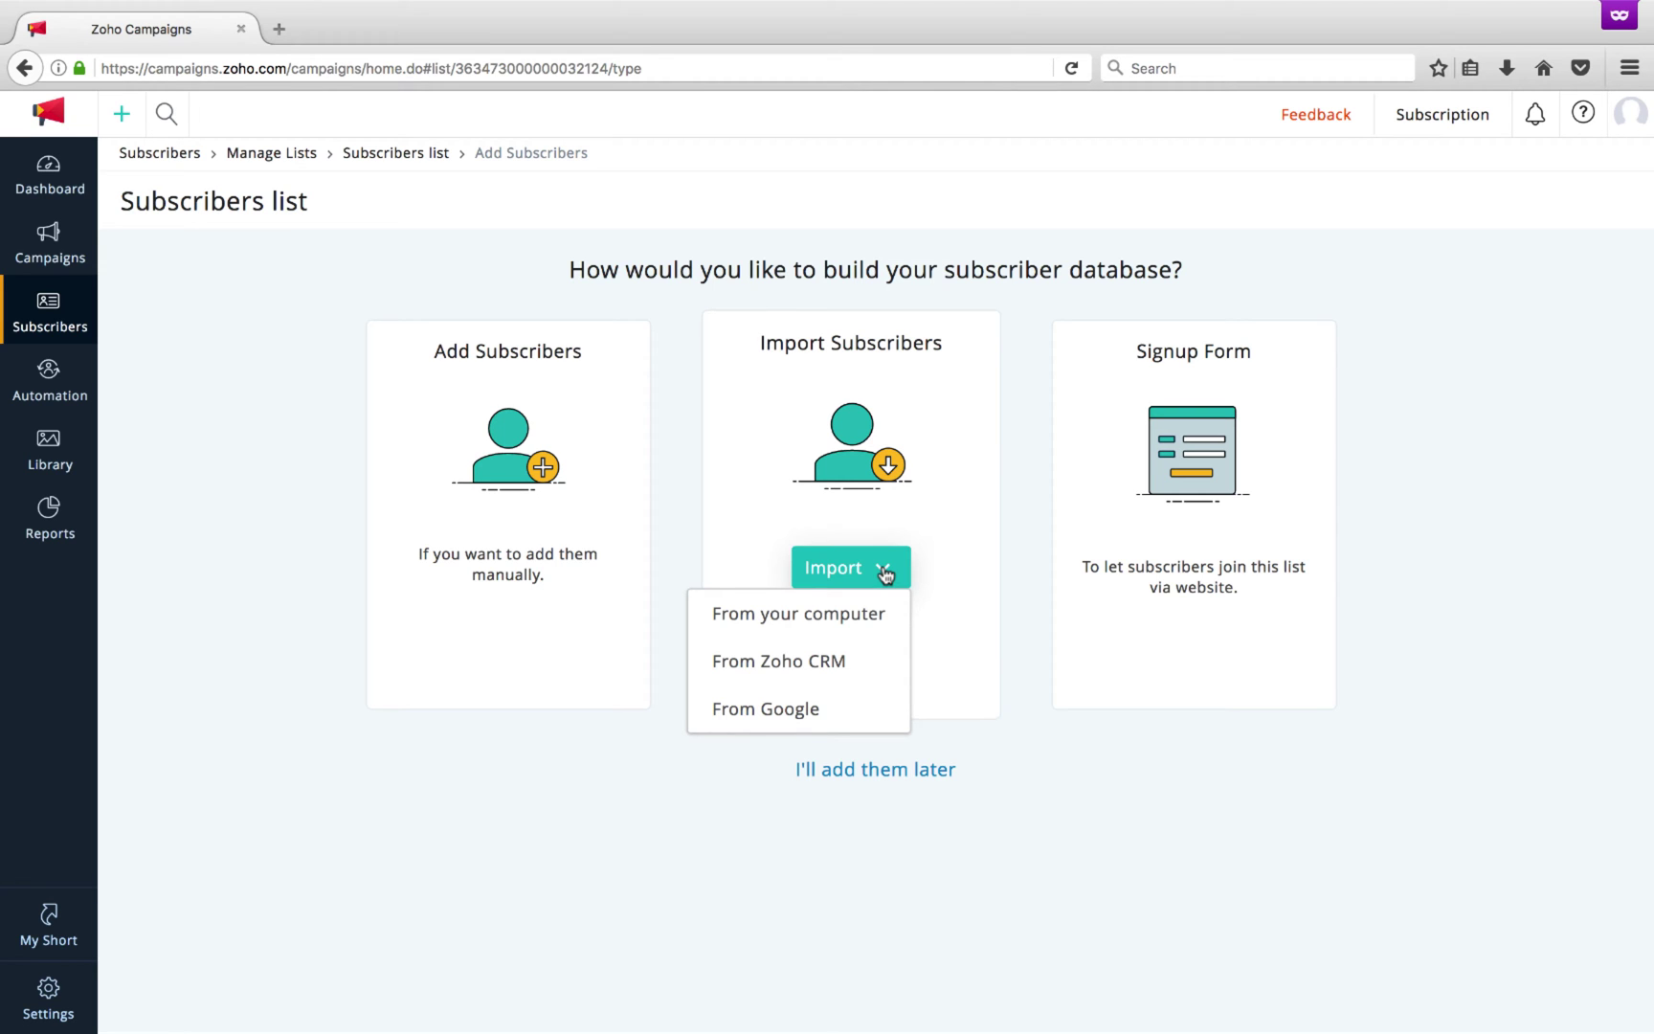
click(529, 573)
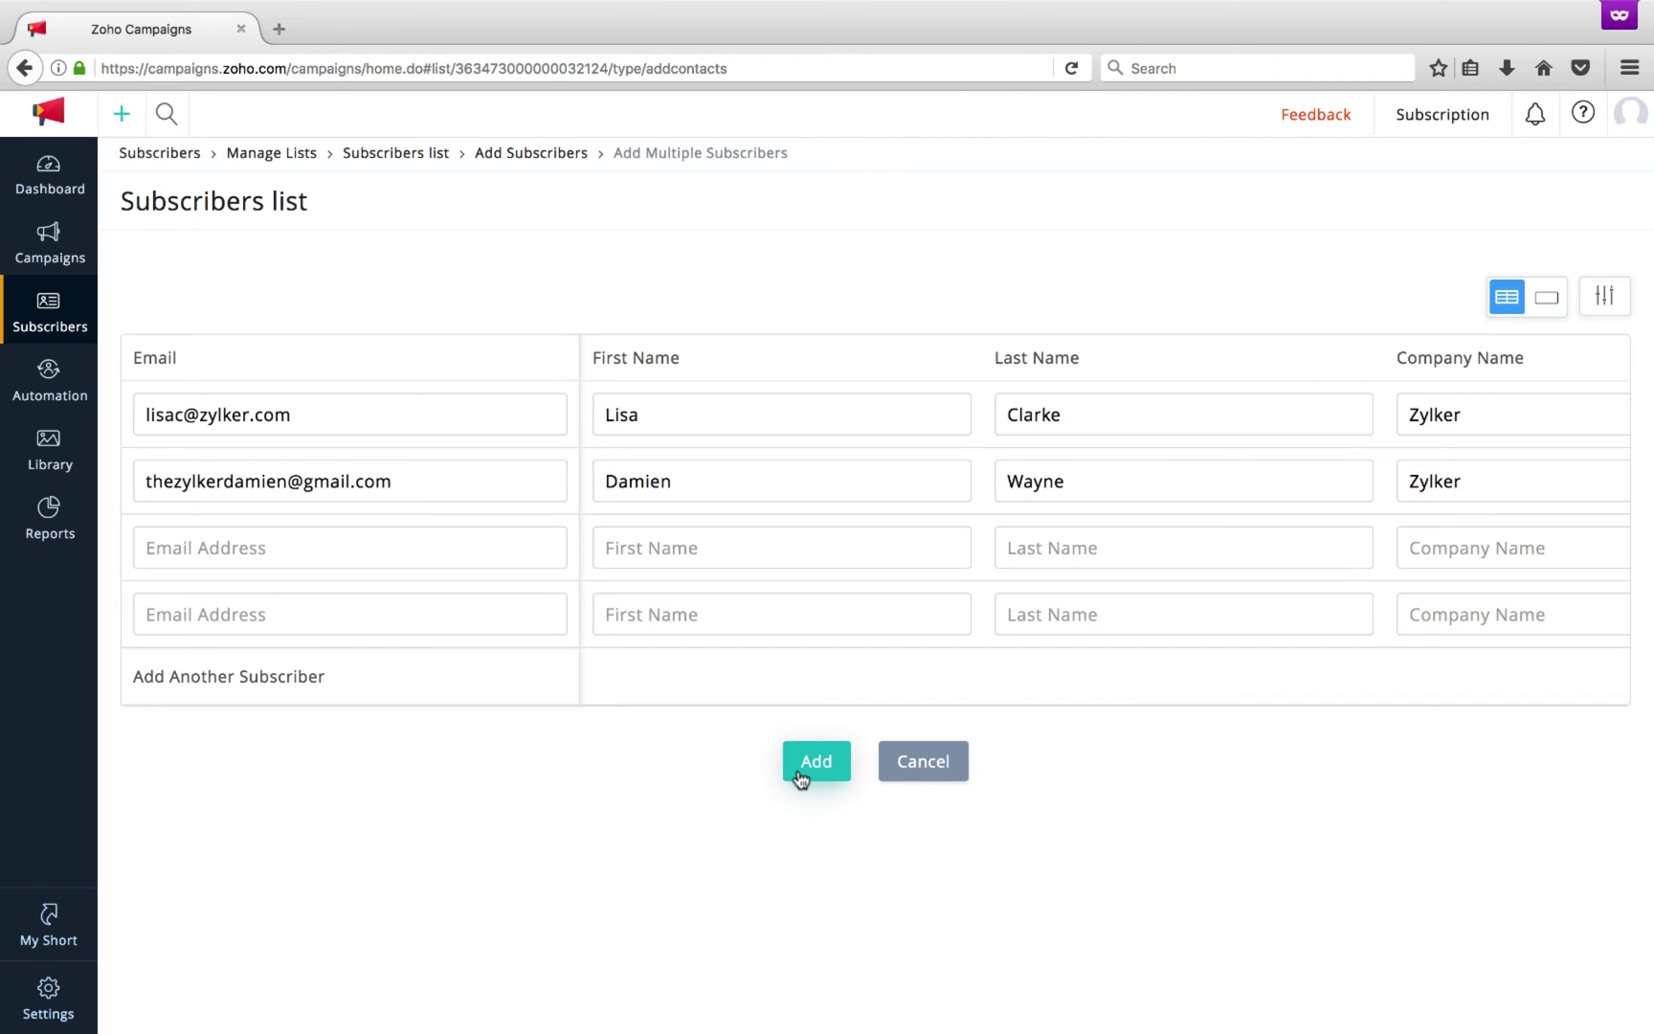
click(799, 777)
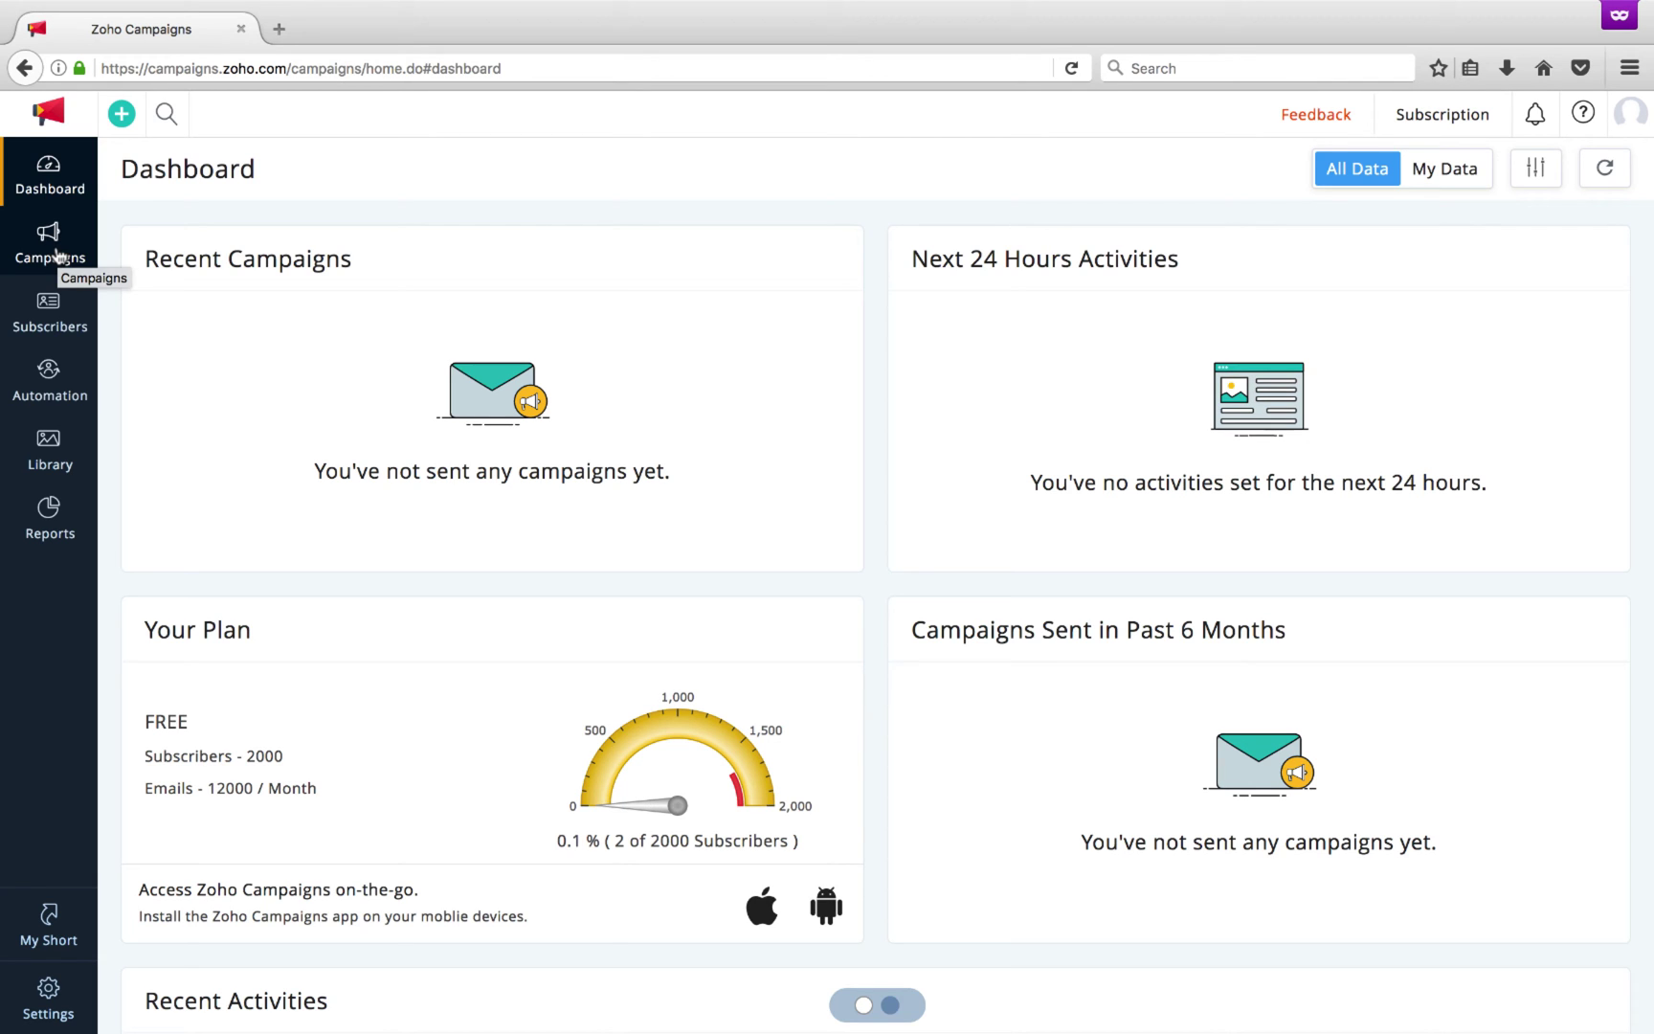
Create The Holiday Newsletter Campaign with subject Holiday Newsletter and sender, continuing to content.
mouse_move(49, 244)
click(219, 240)
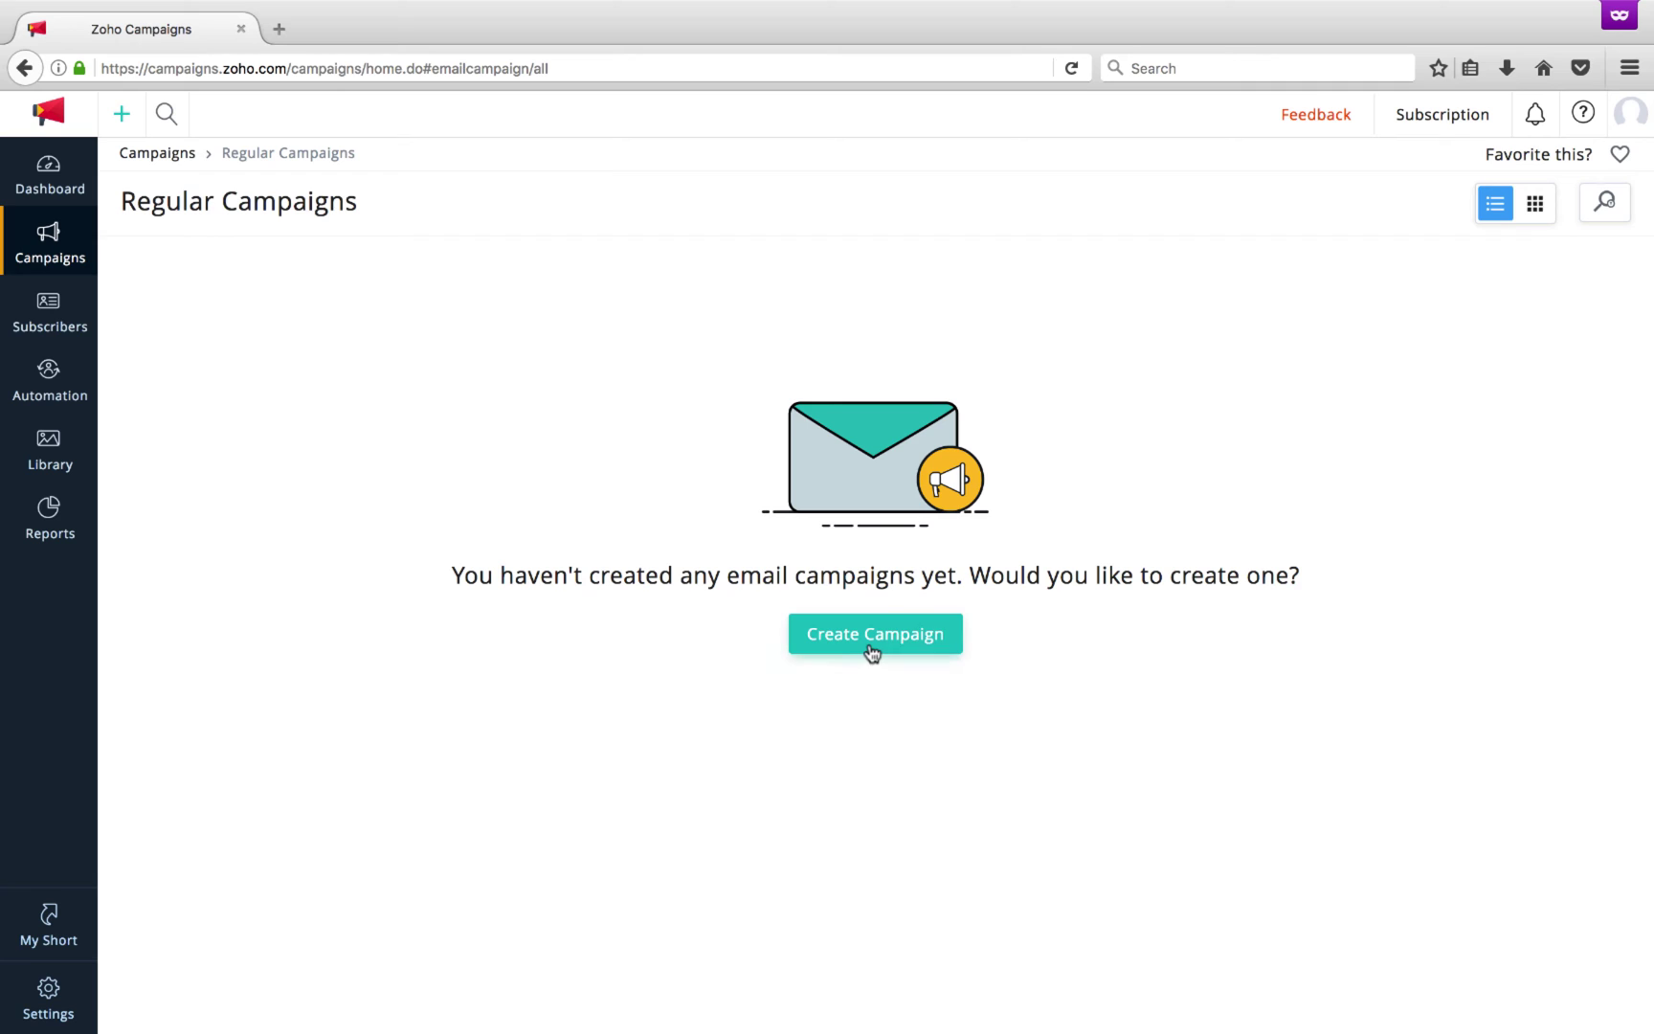
click(872, 652)
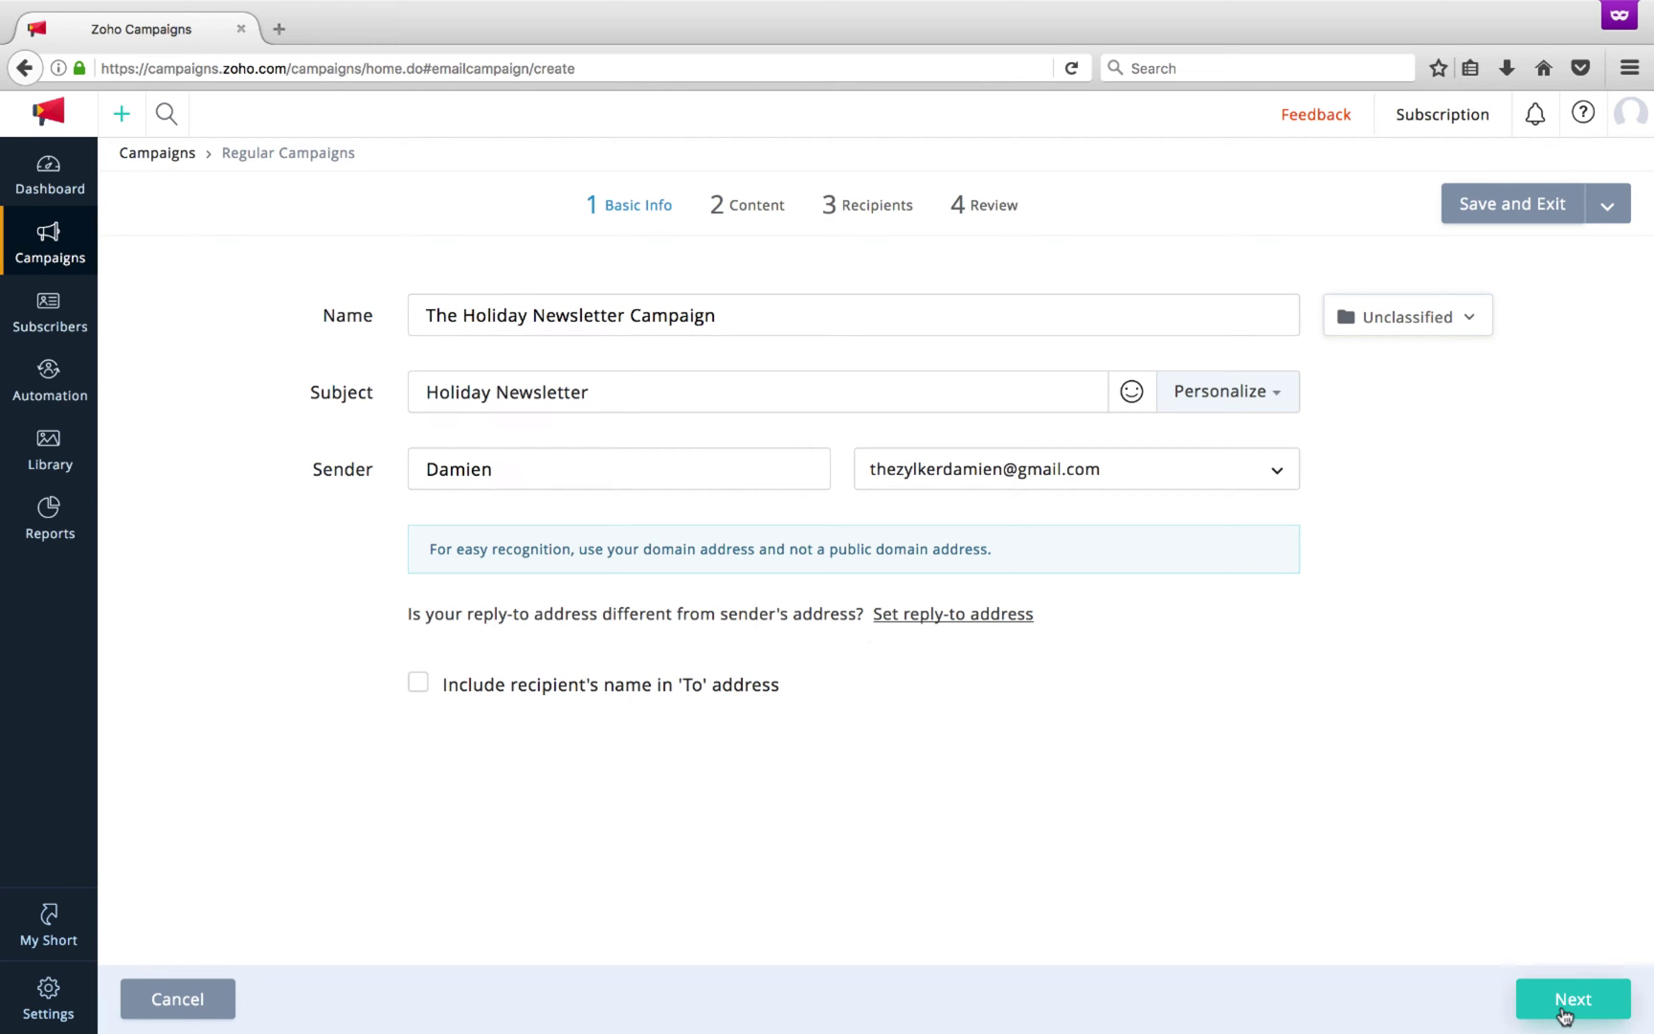
click(1565, 1001)
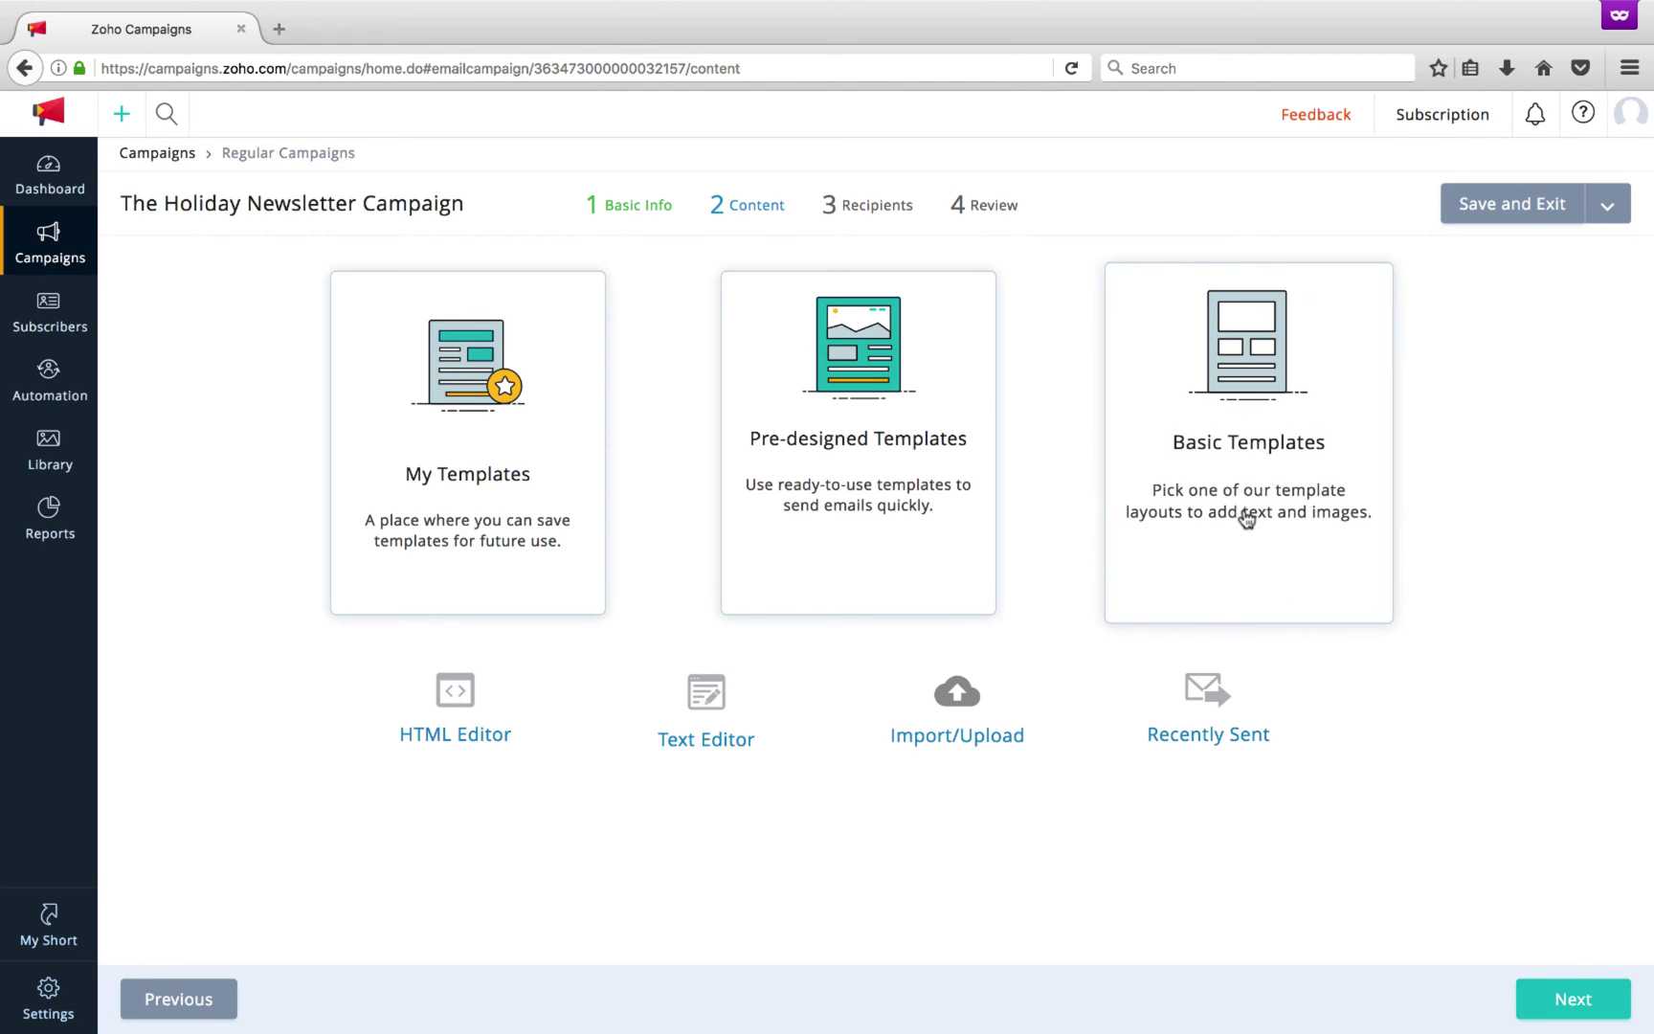
Start the email from the blank basic template t0 in the editor.
click(1246, 518)
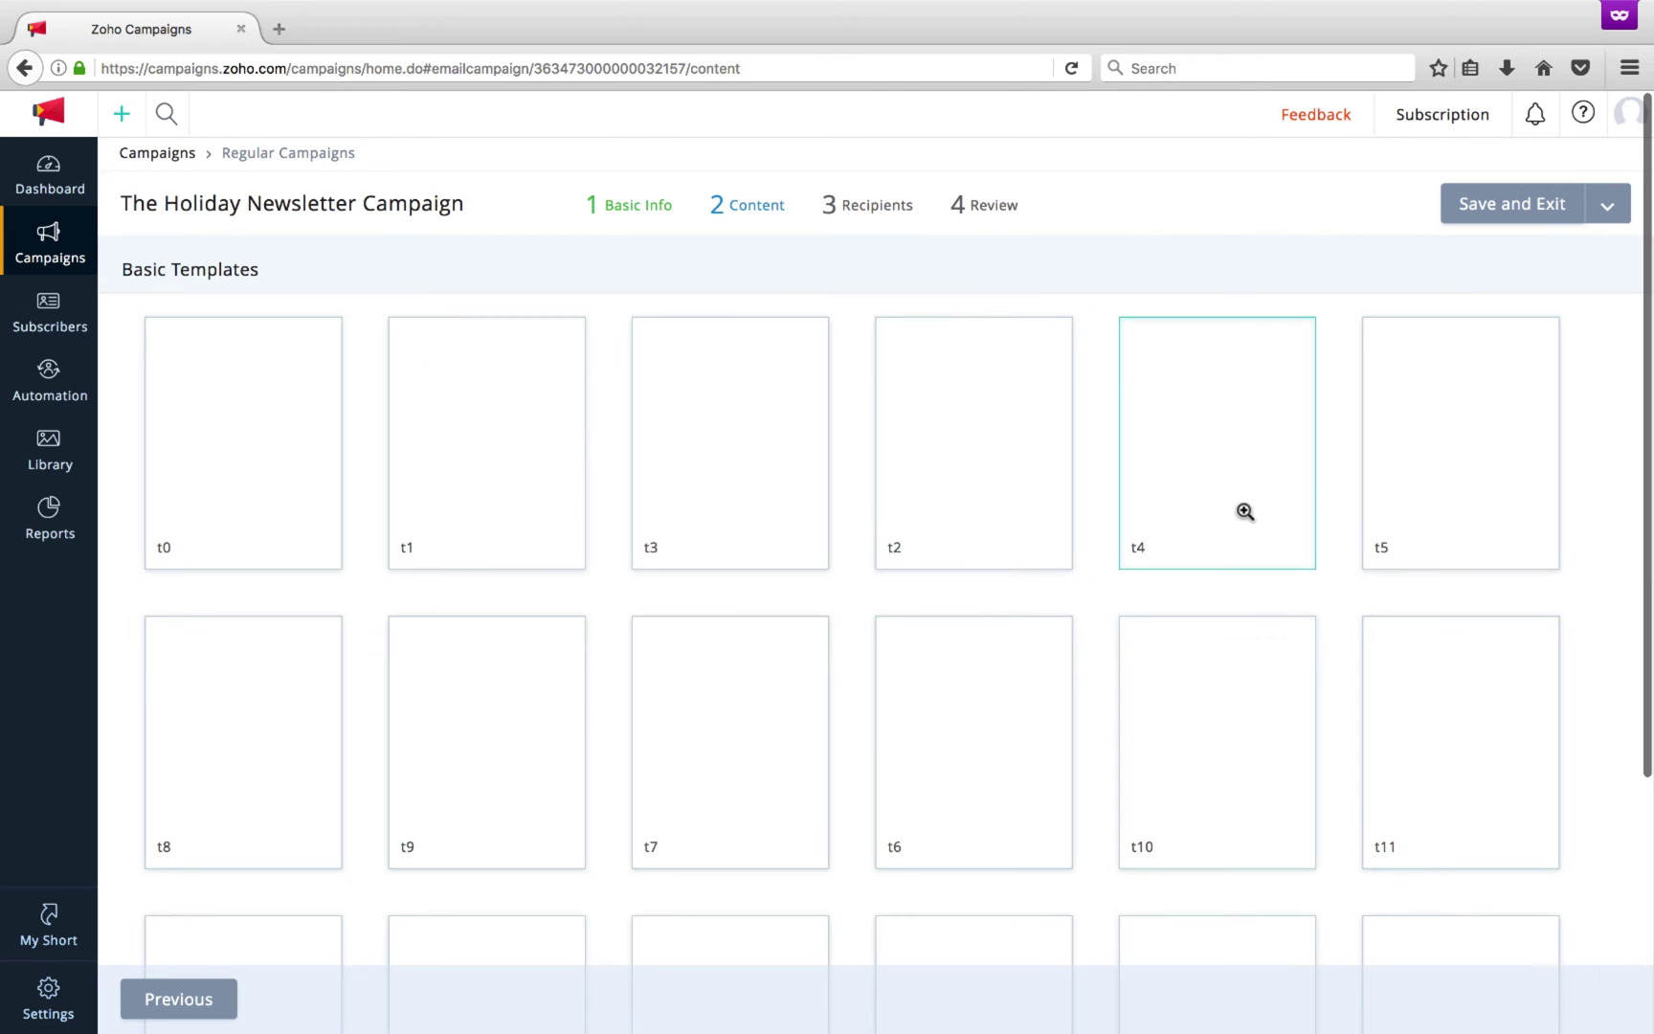
click(246, 443)
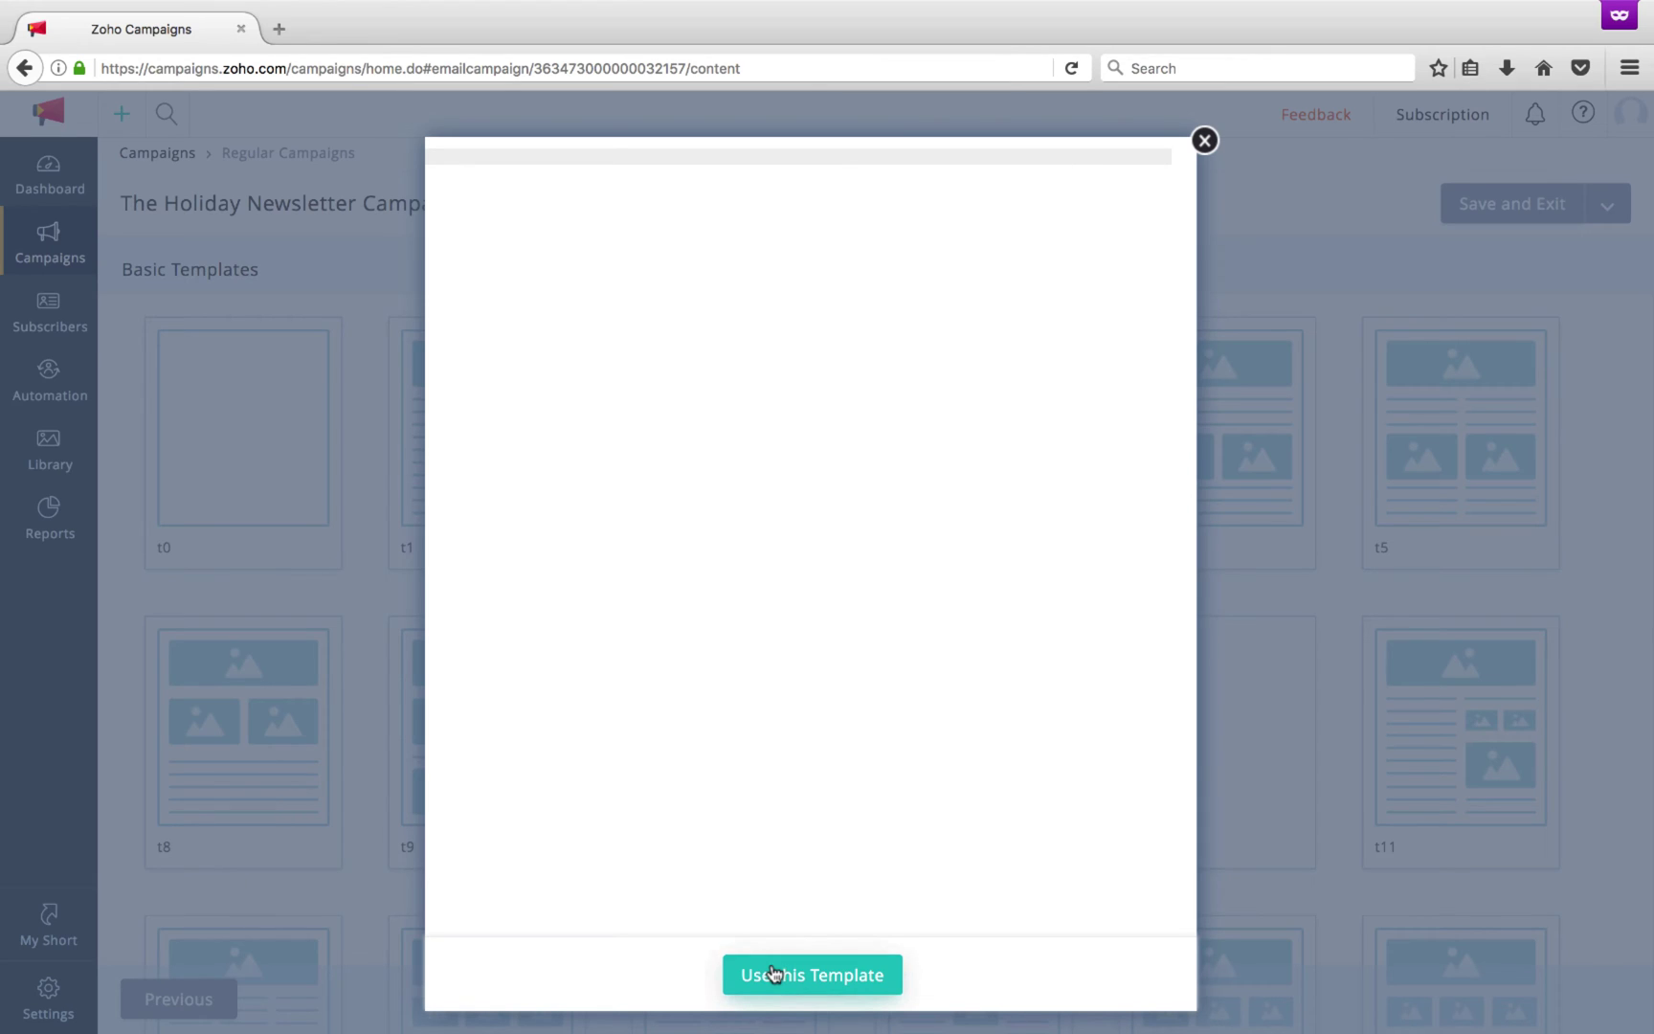
click(773, 973)
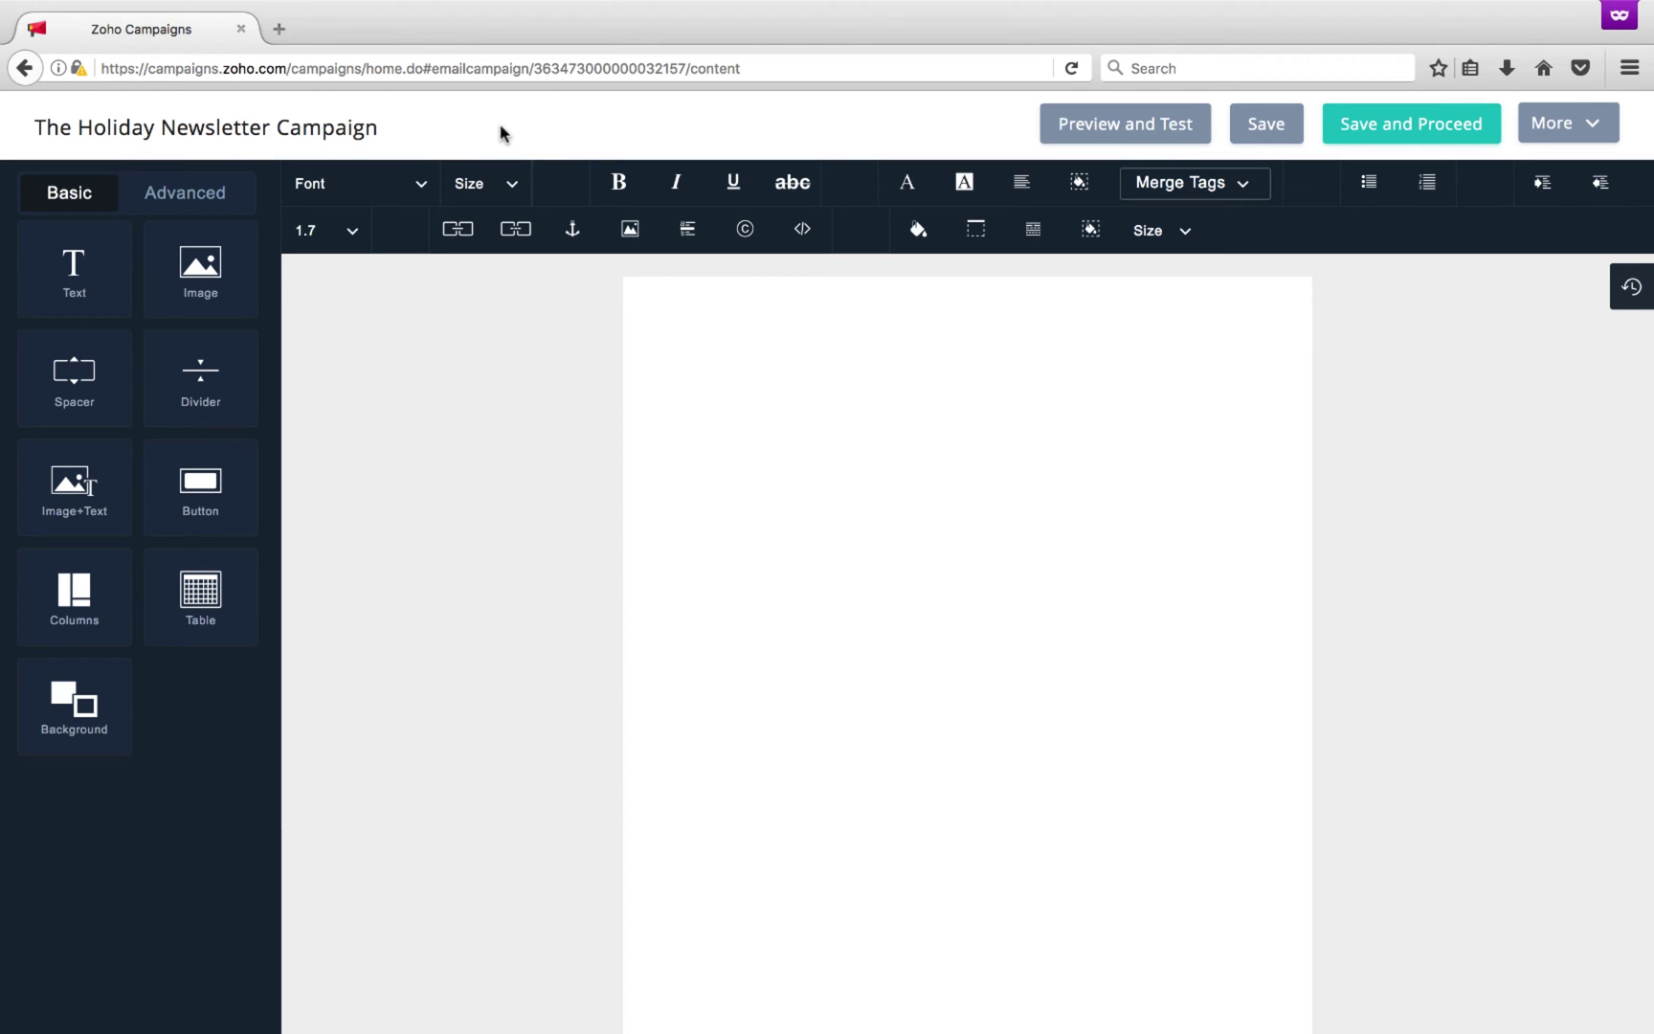
Add an H1 heading block to the canvas and move it below the paragraph block.
click(76, 250)
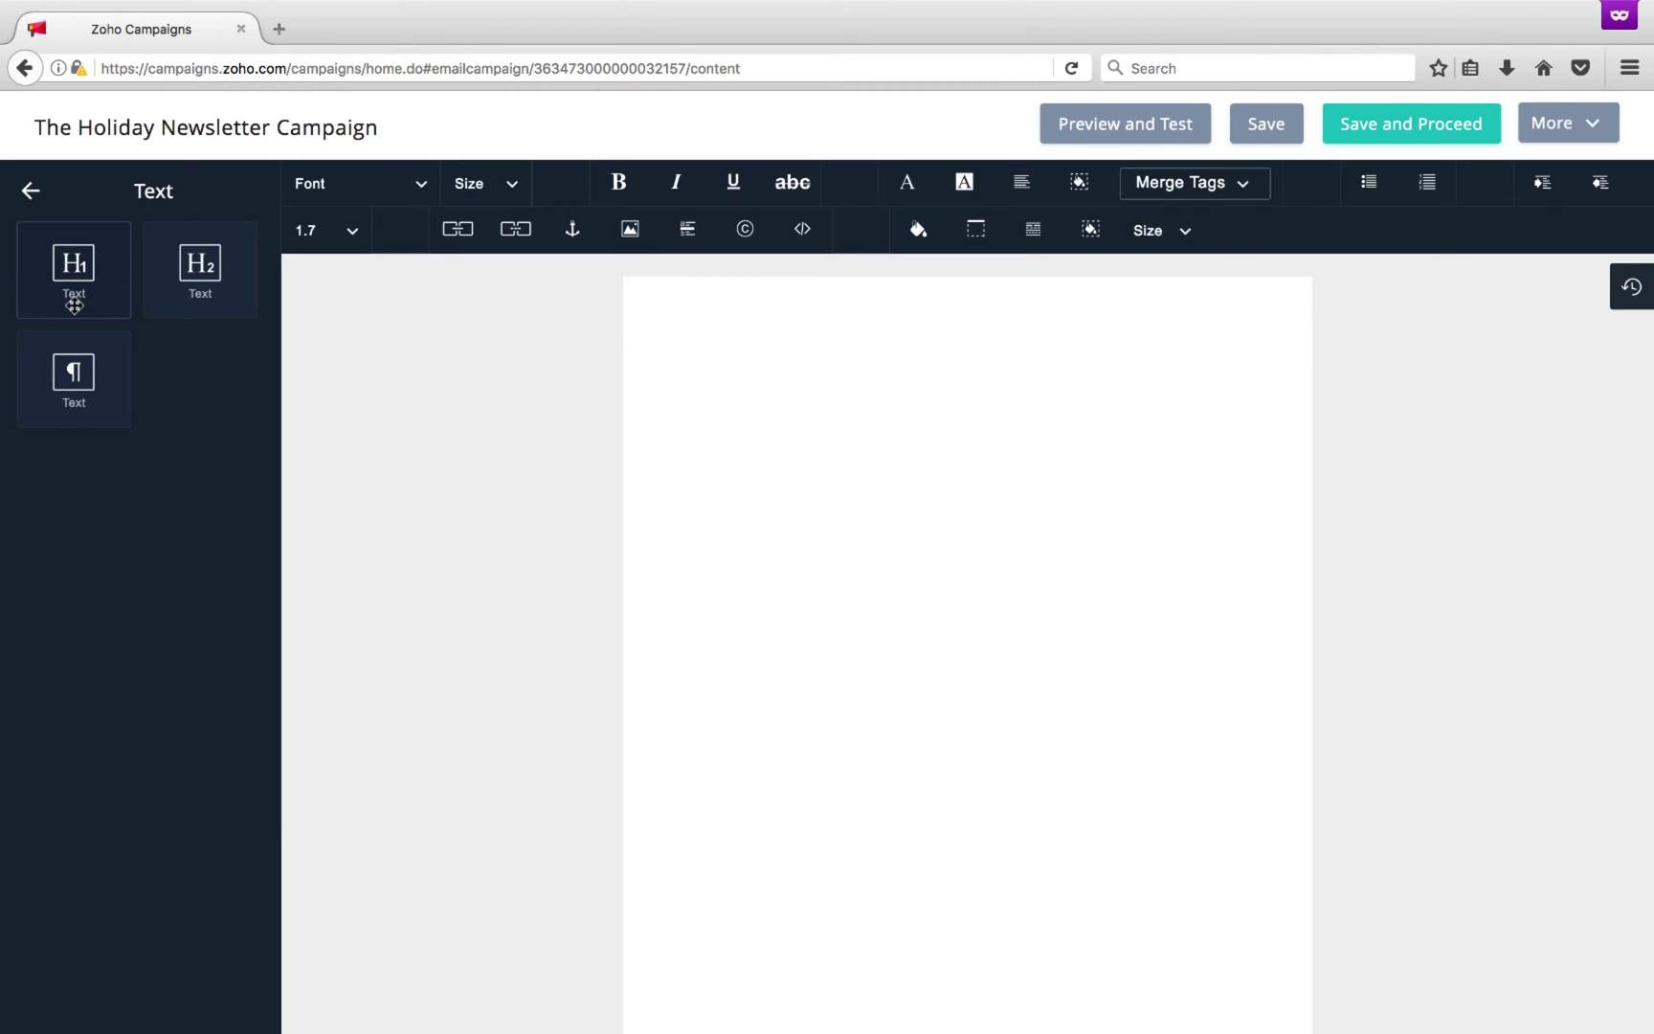
drag(74, 306, 948, 383)
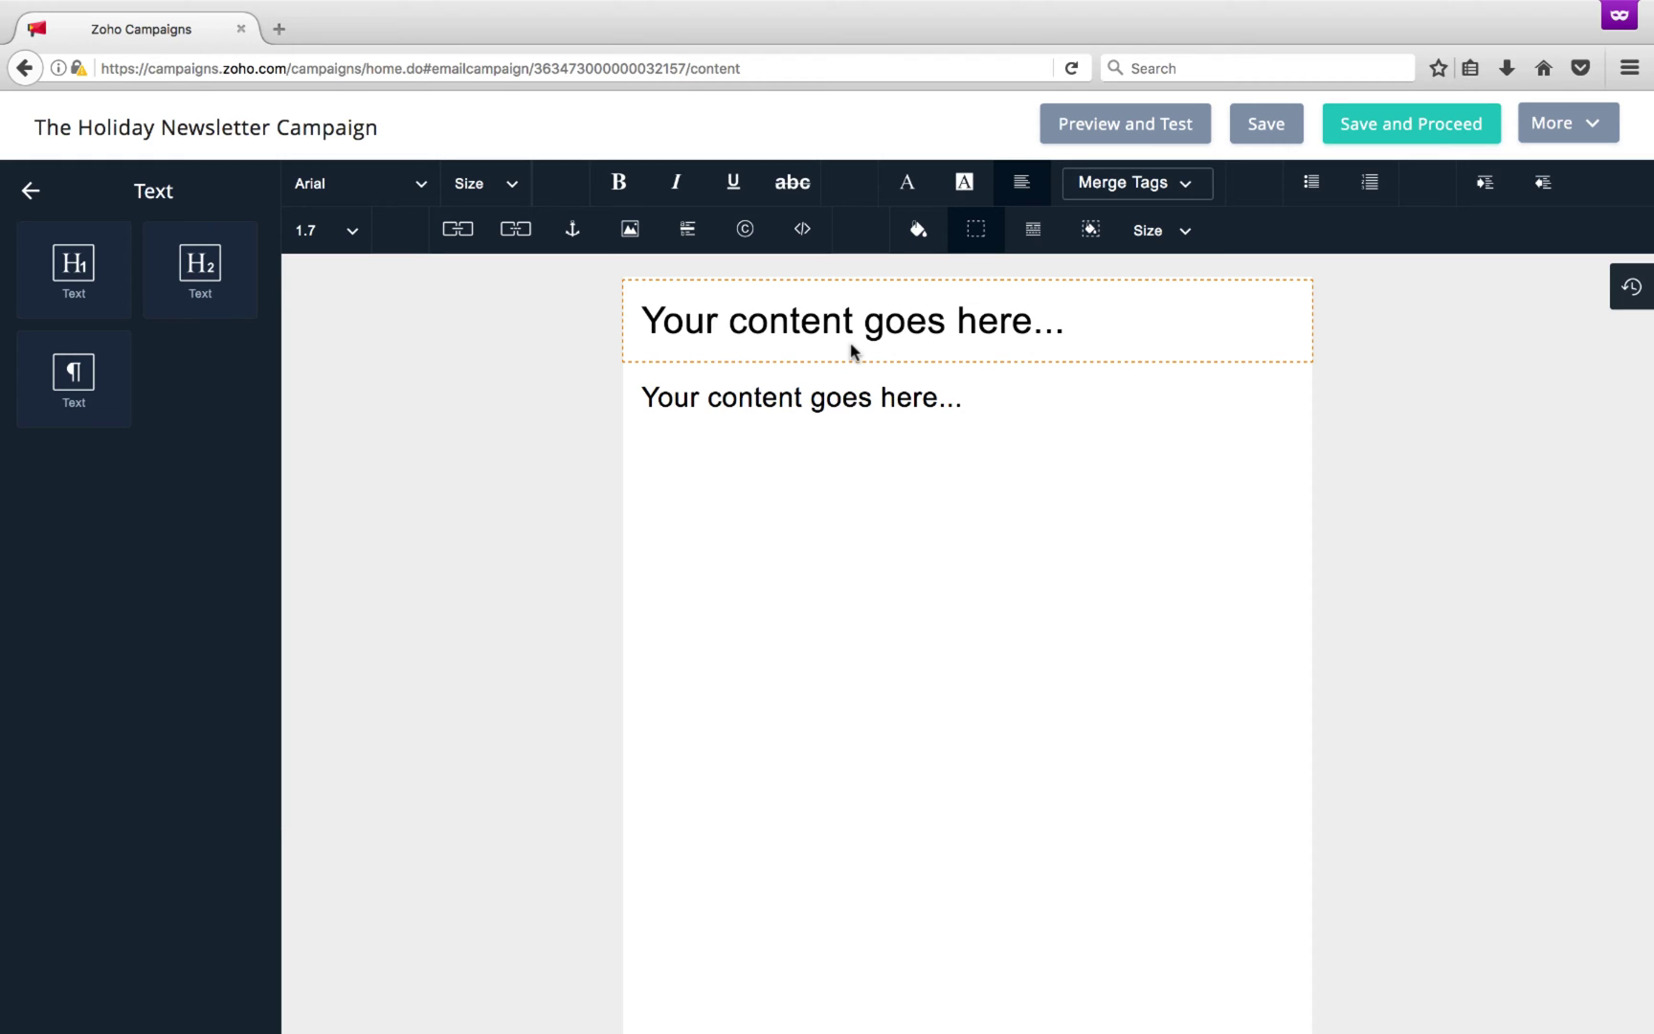
click(852, 350)
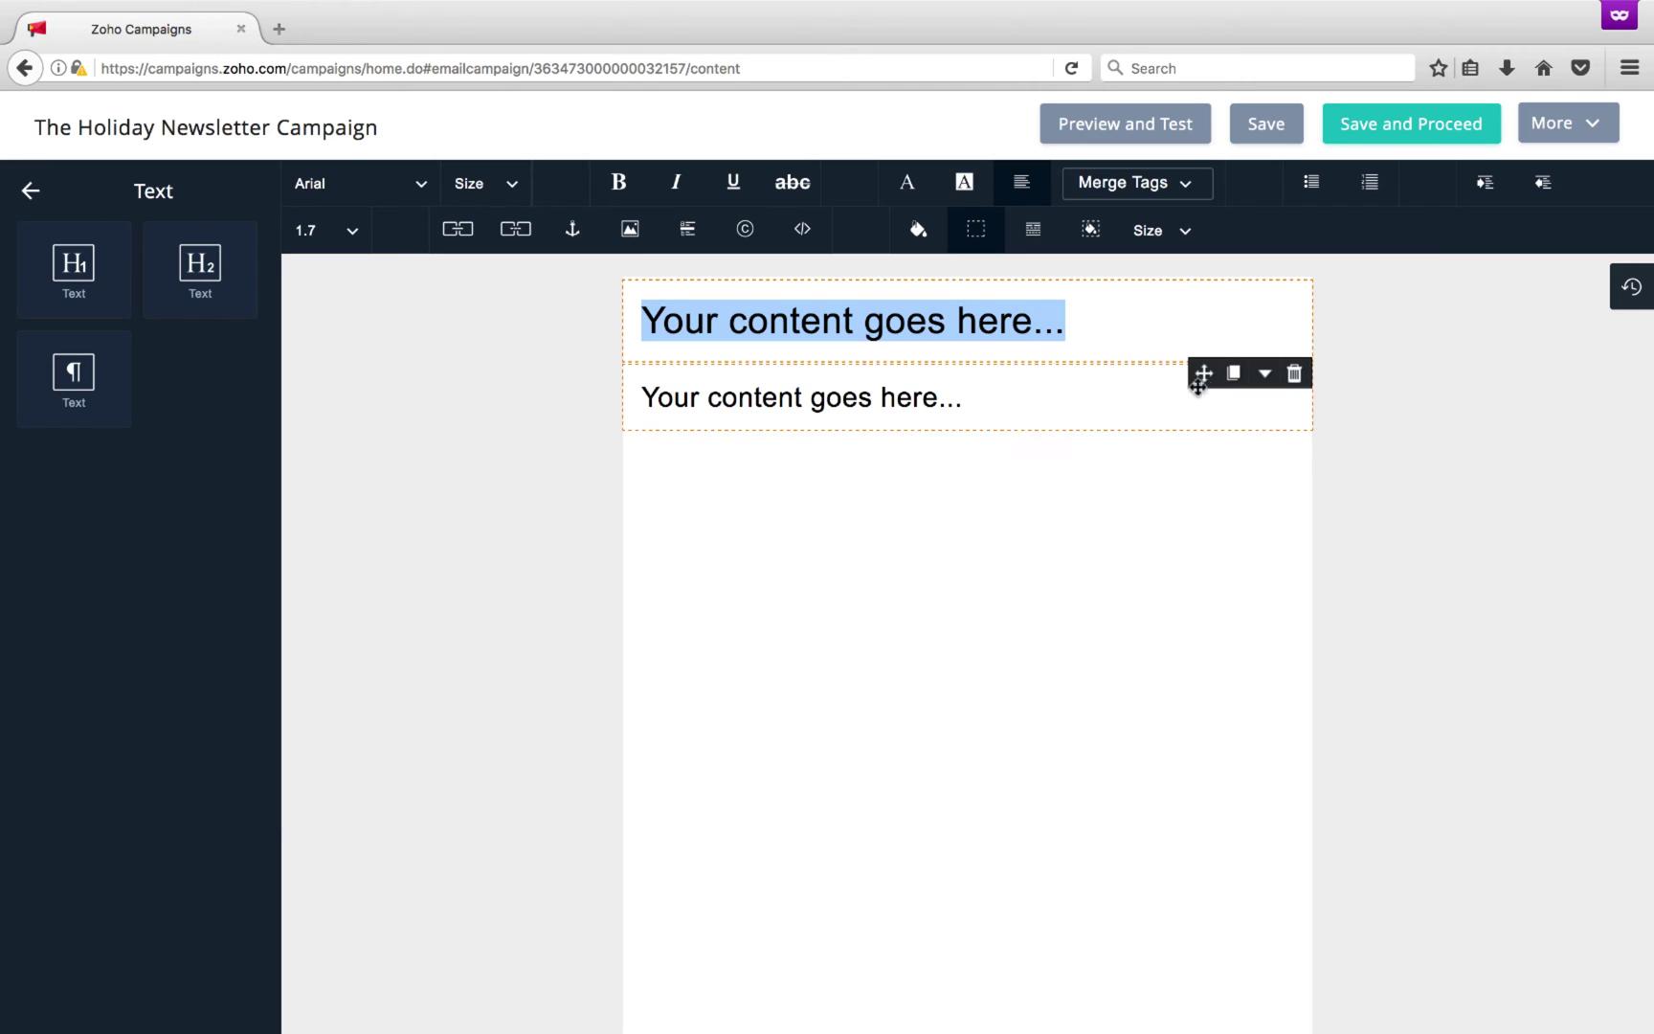
drag(1204, 373, 1189, 531)
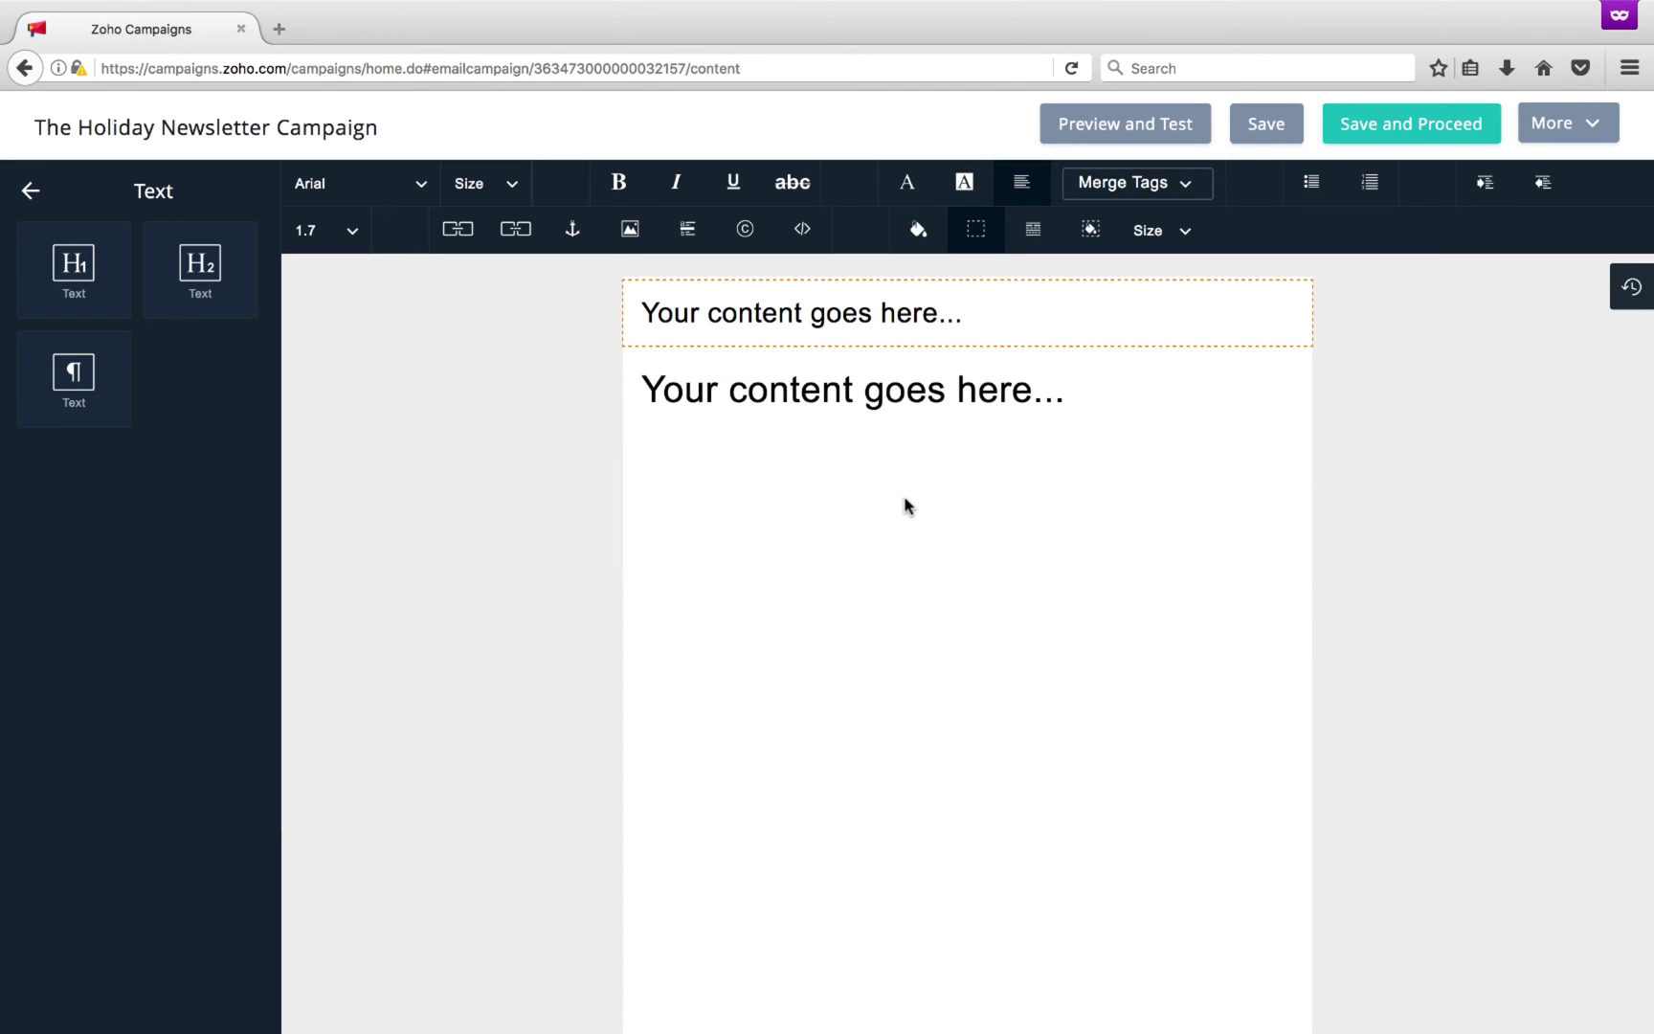
click(30, 193)
click(236, 196)
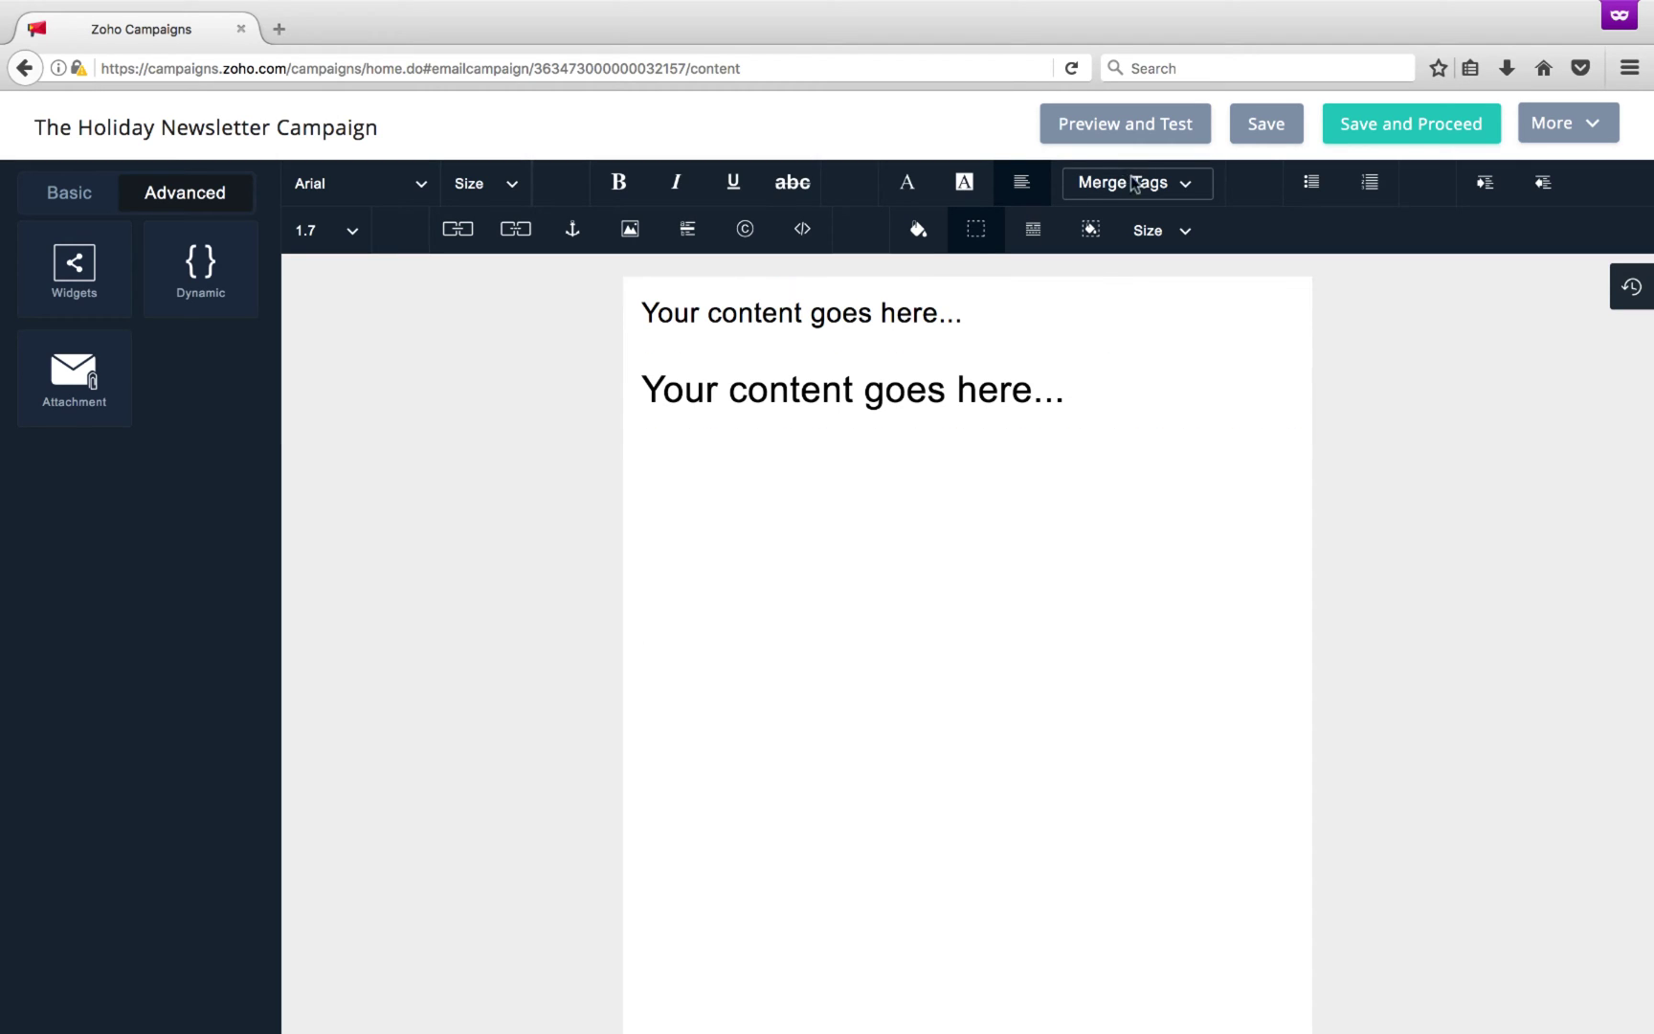
Insert a subscriber first-name merge tag greeting and dynamic content blocks, then save the content.
key(ctrl+a)
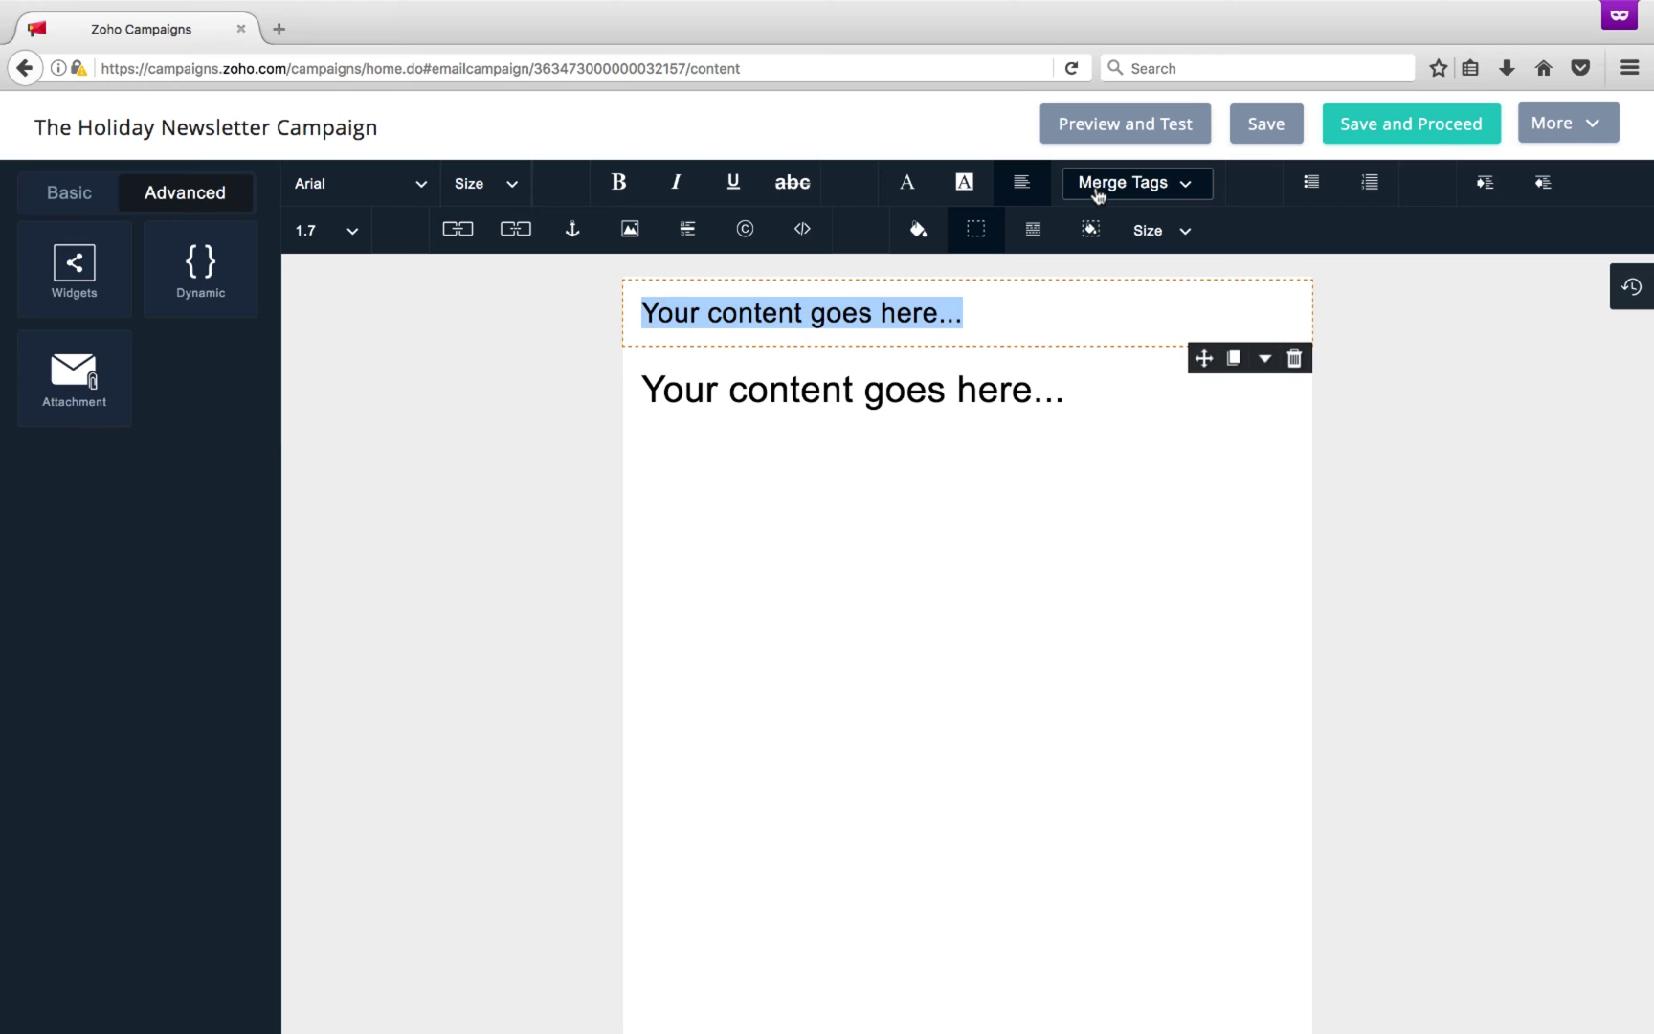
click(1095, 187)
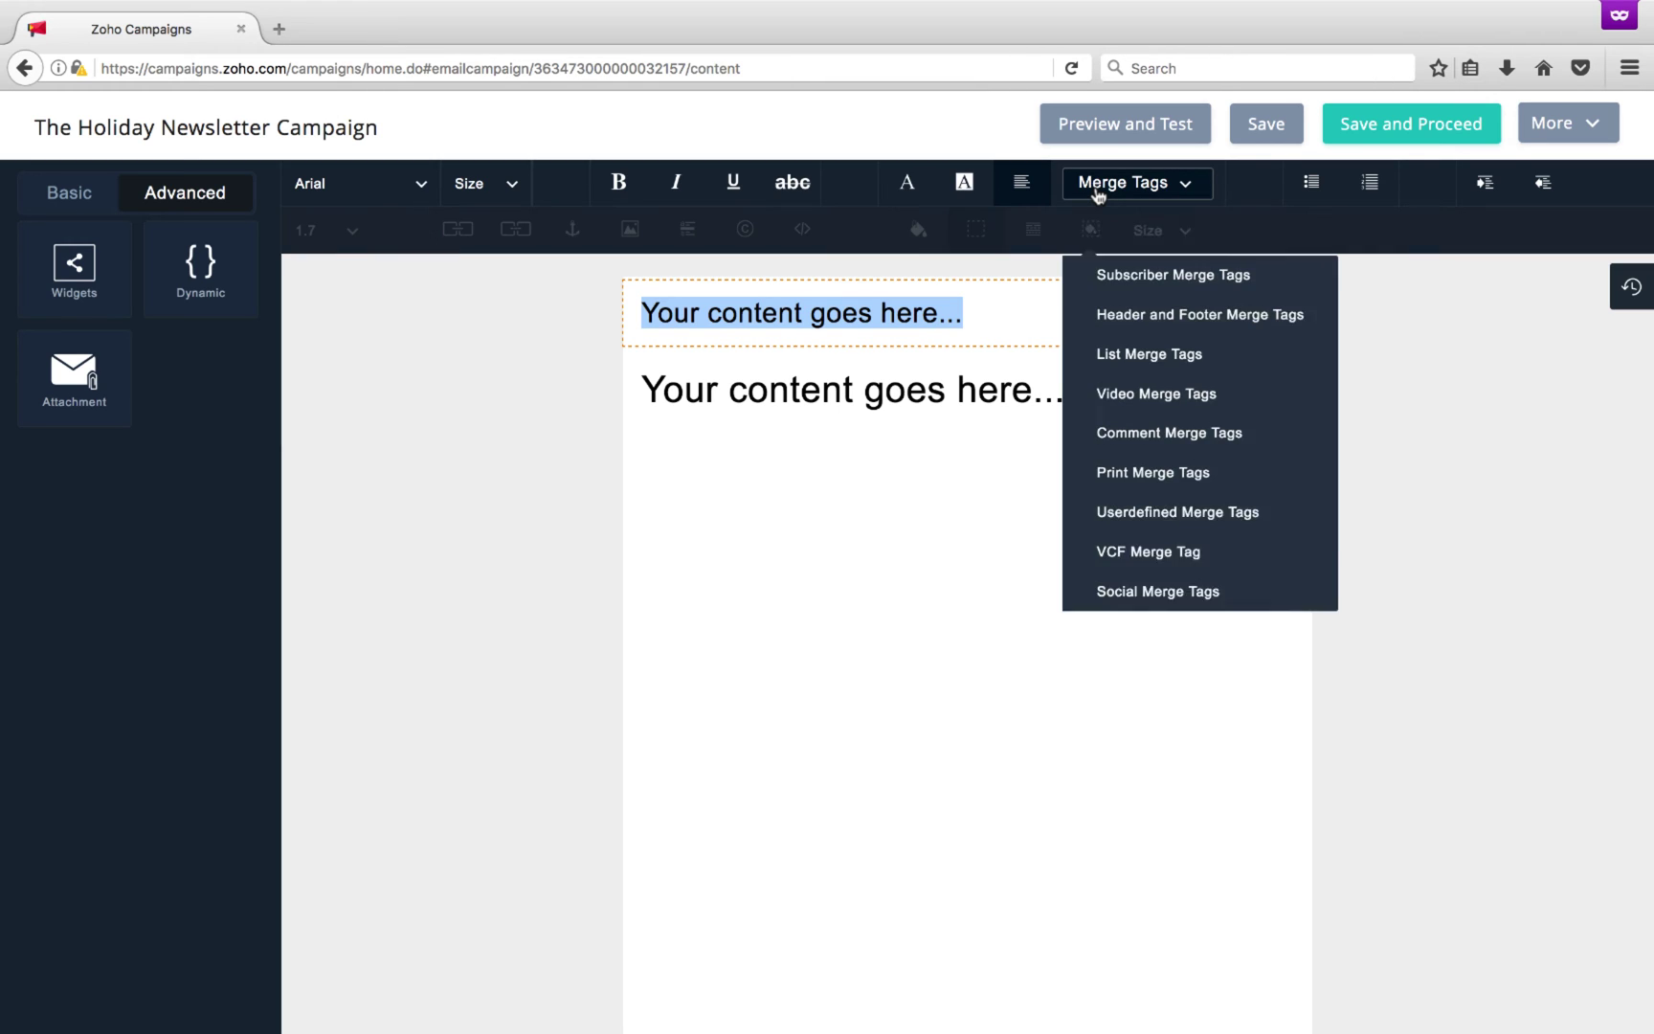
click(1114, 233)
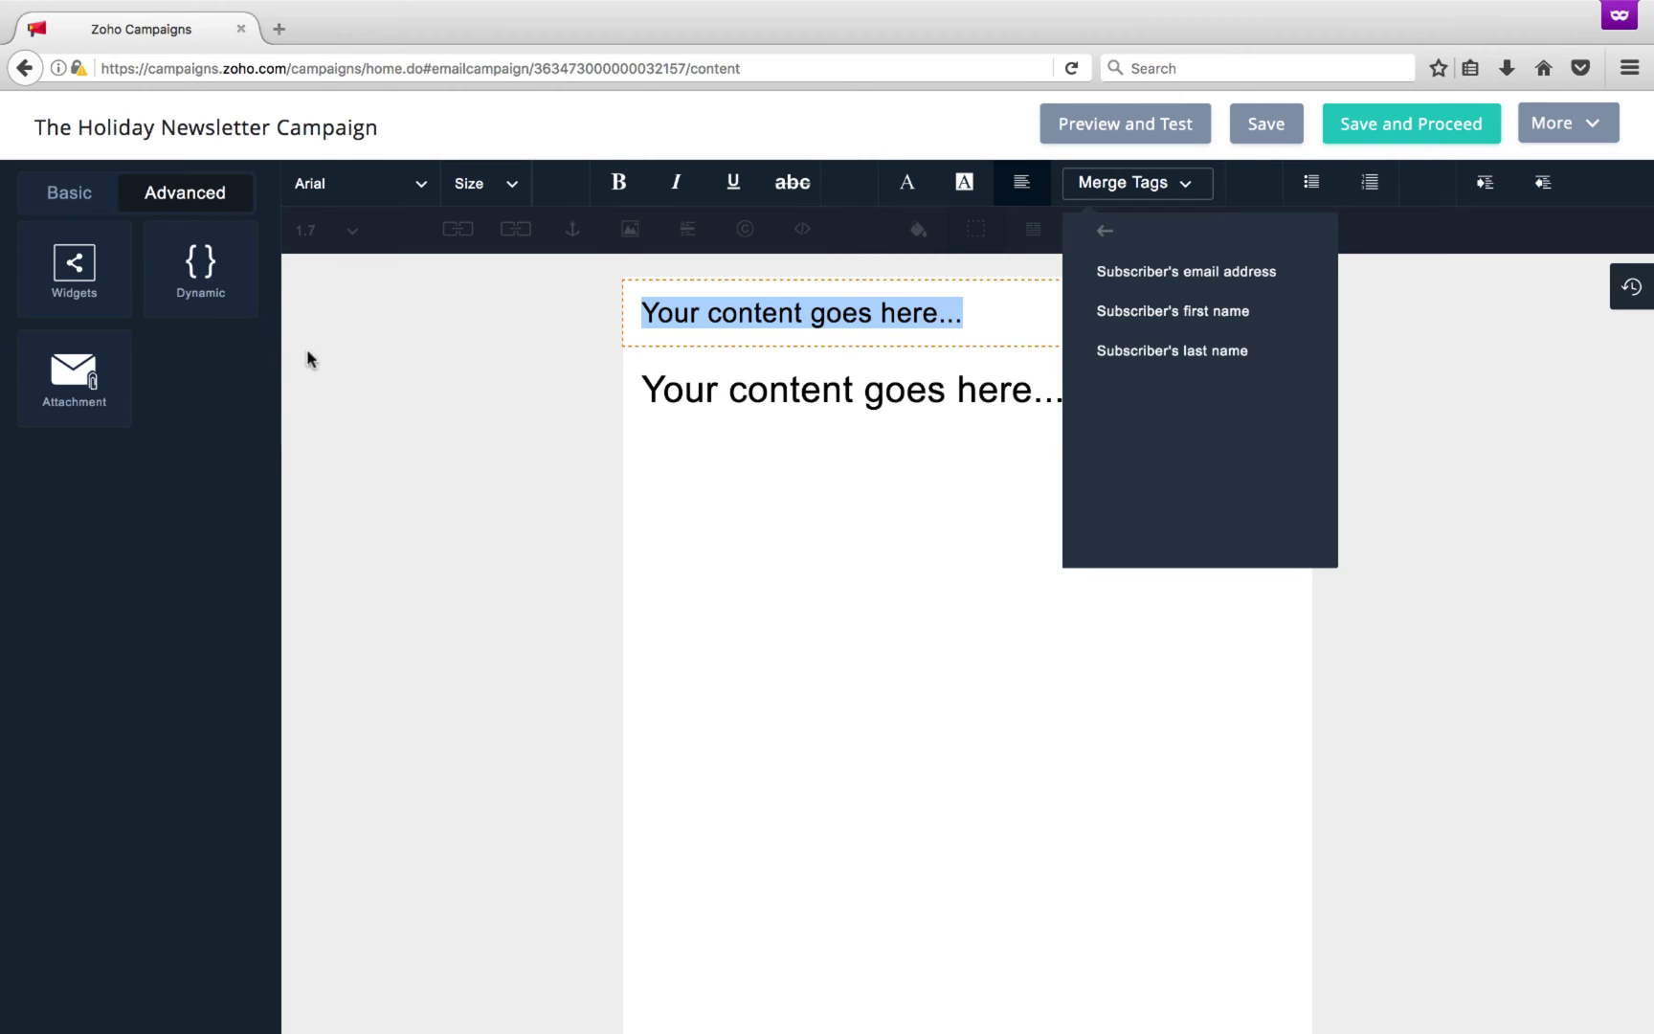
click(216, 292)
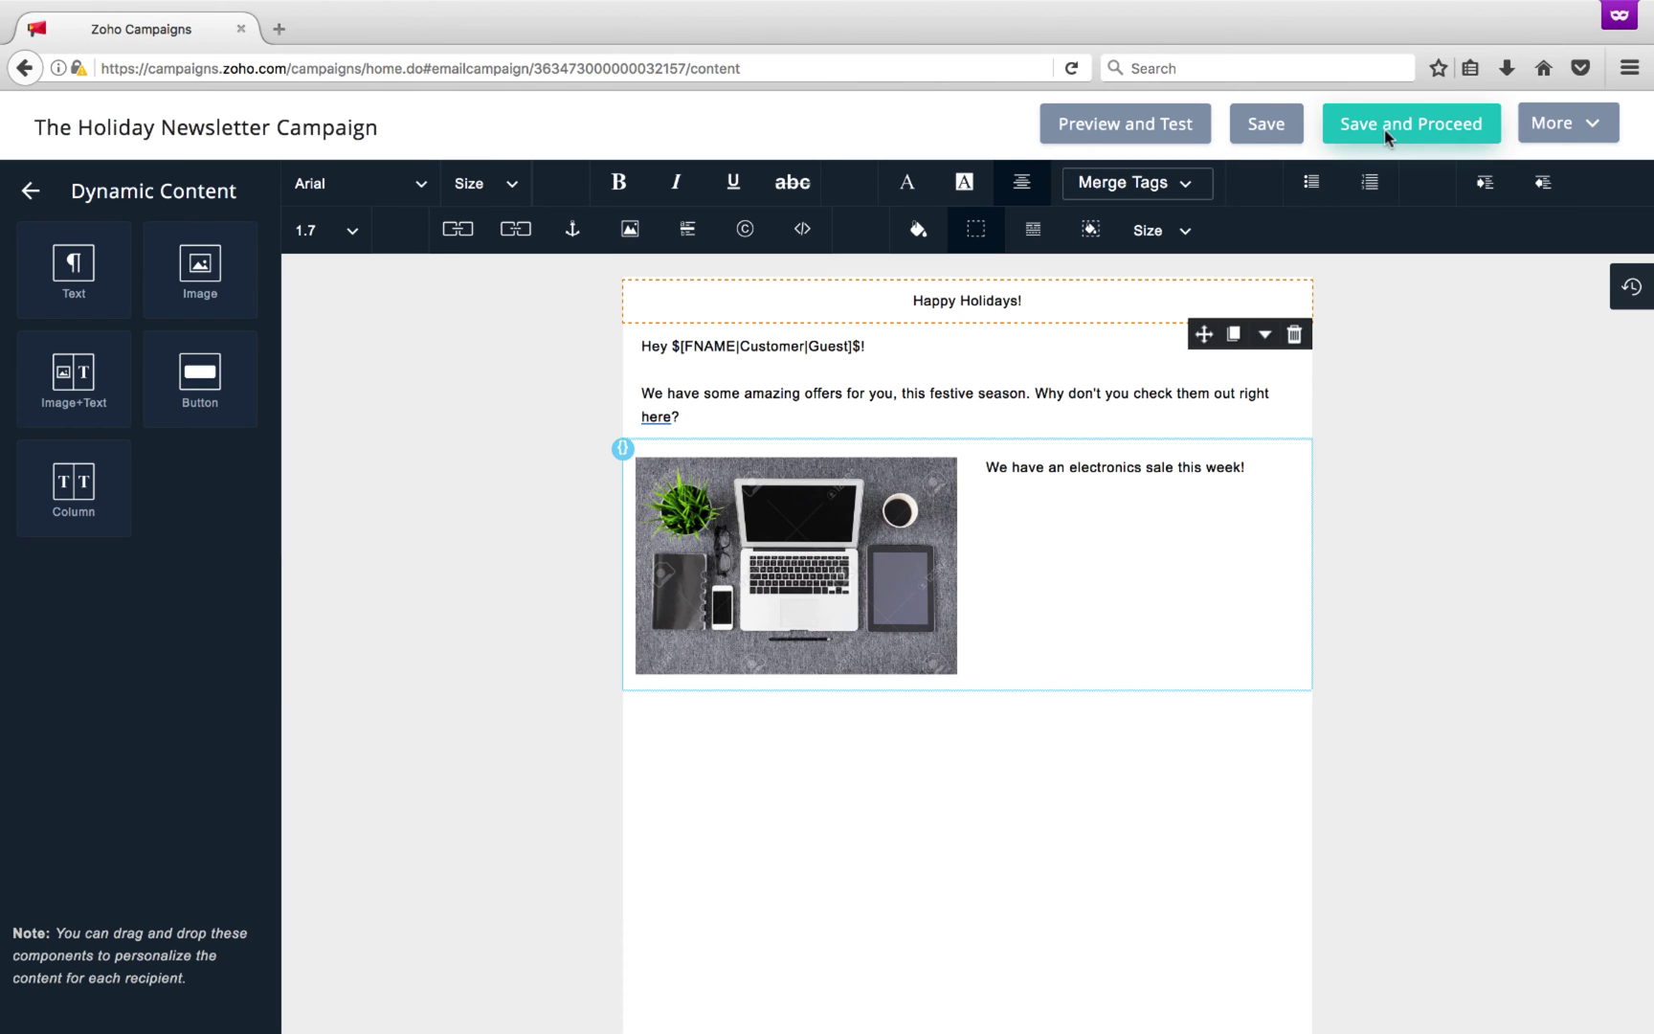
click(1384, 129)
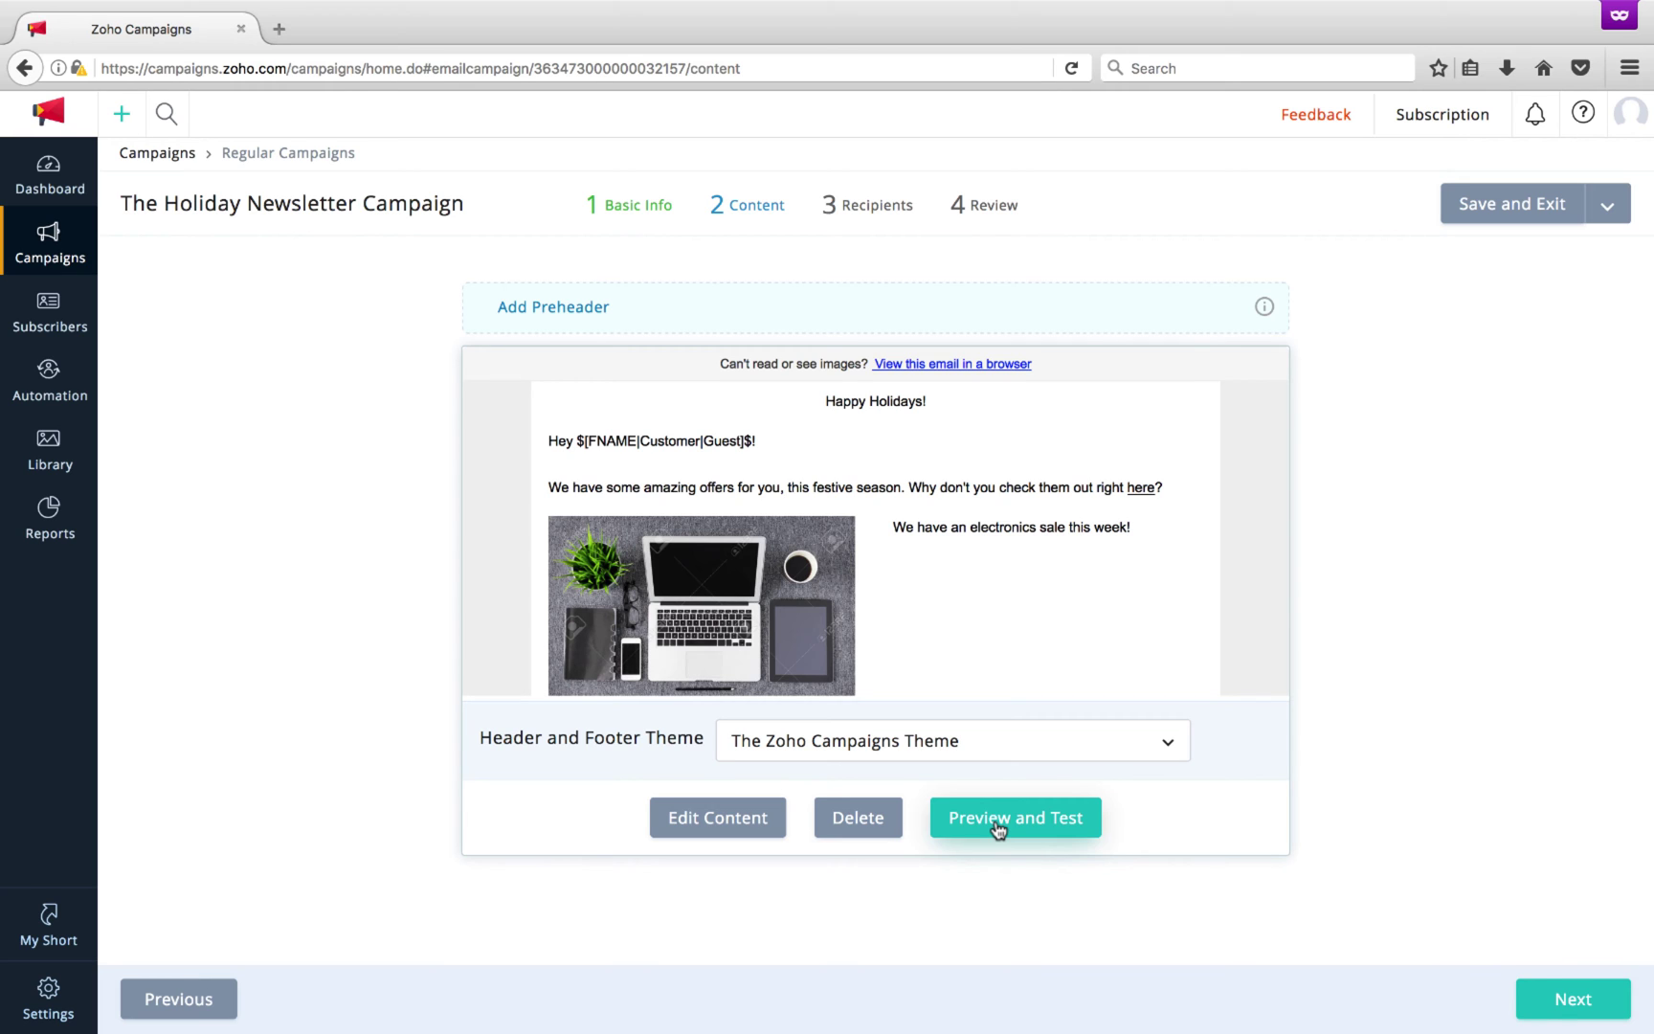
Save the reviewed email content and move to the Recipients step.
click(1544, 1004)
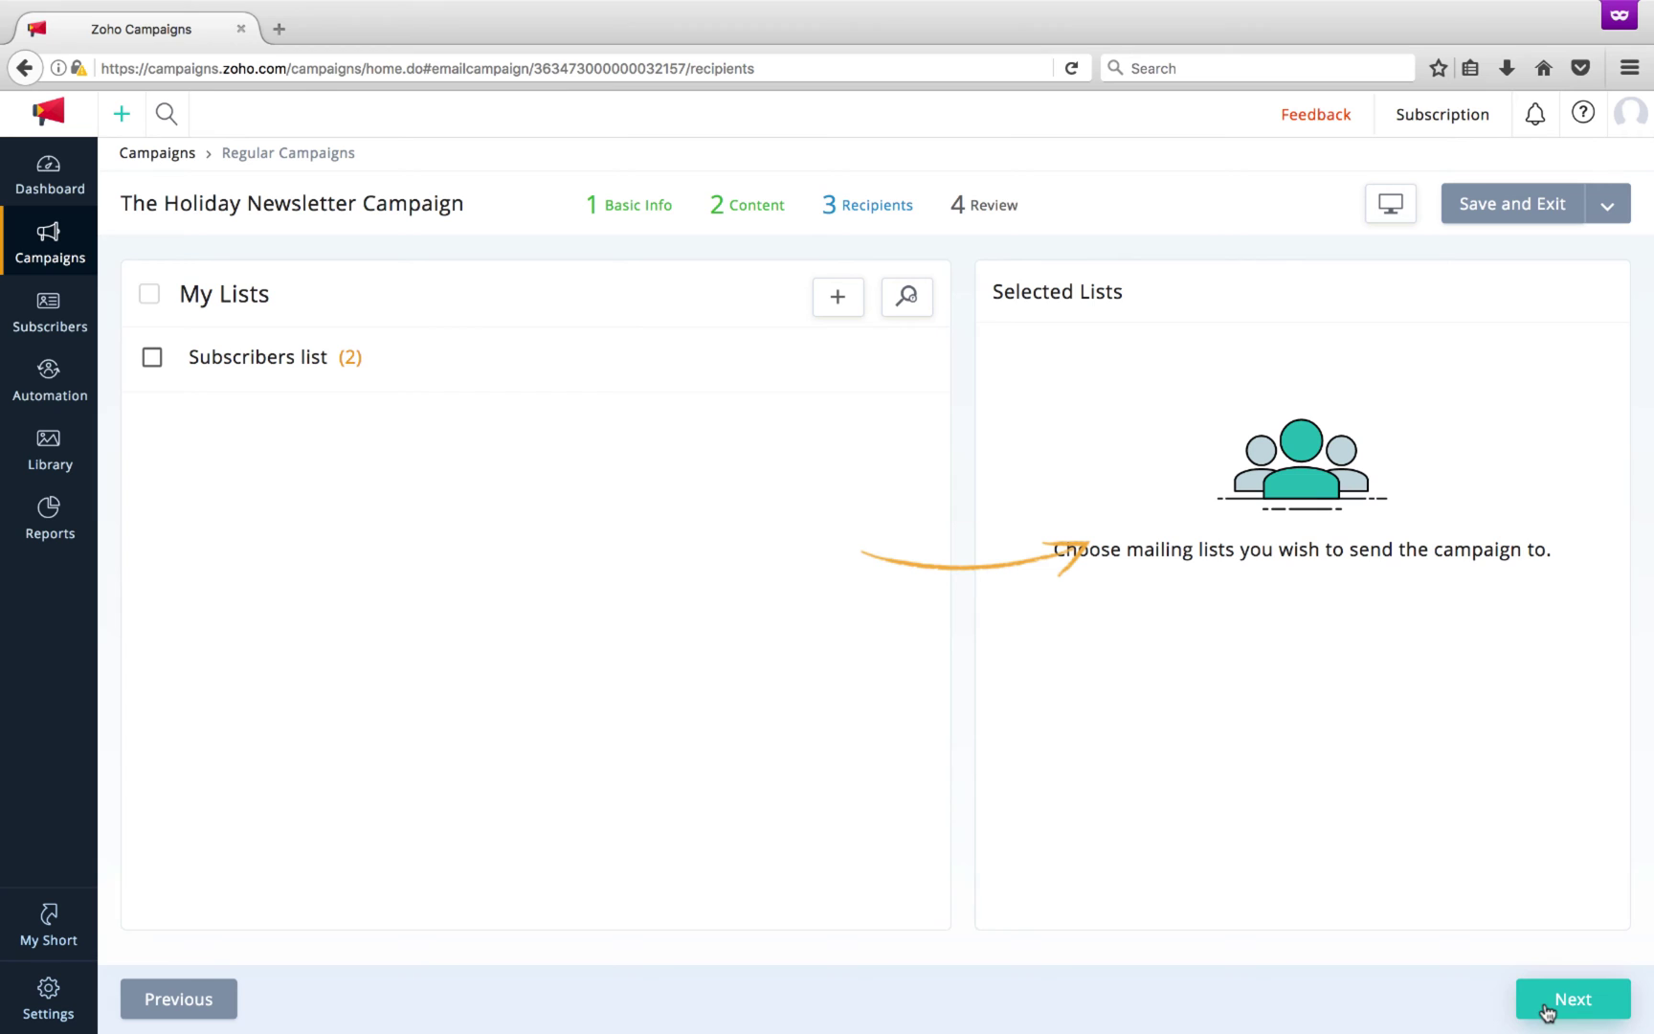
Choose Subscribers list (2) as recipients and continue to the Review step.
click(152, 358)
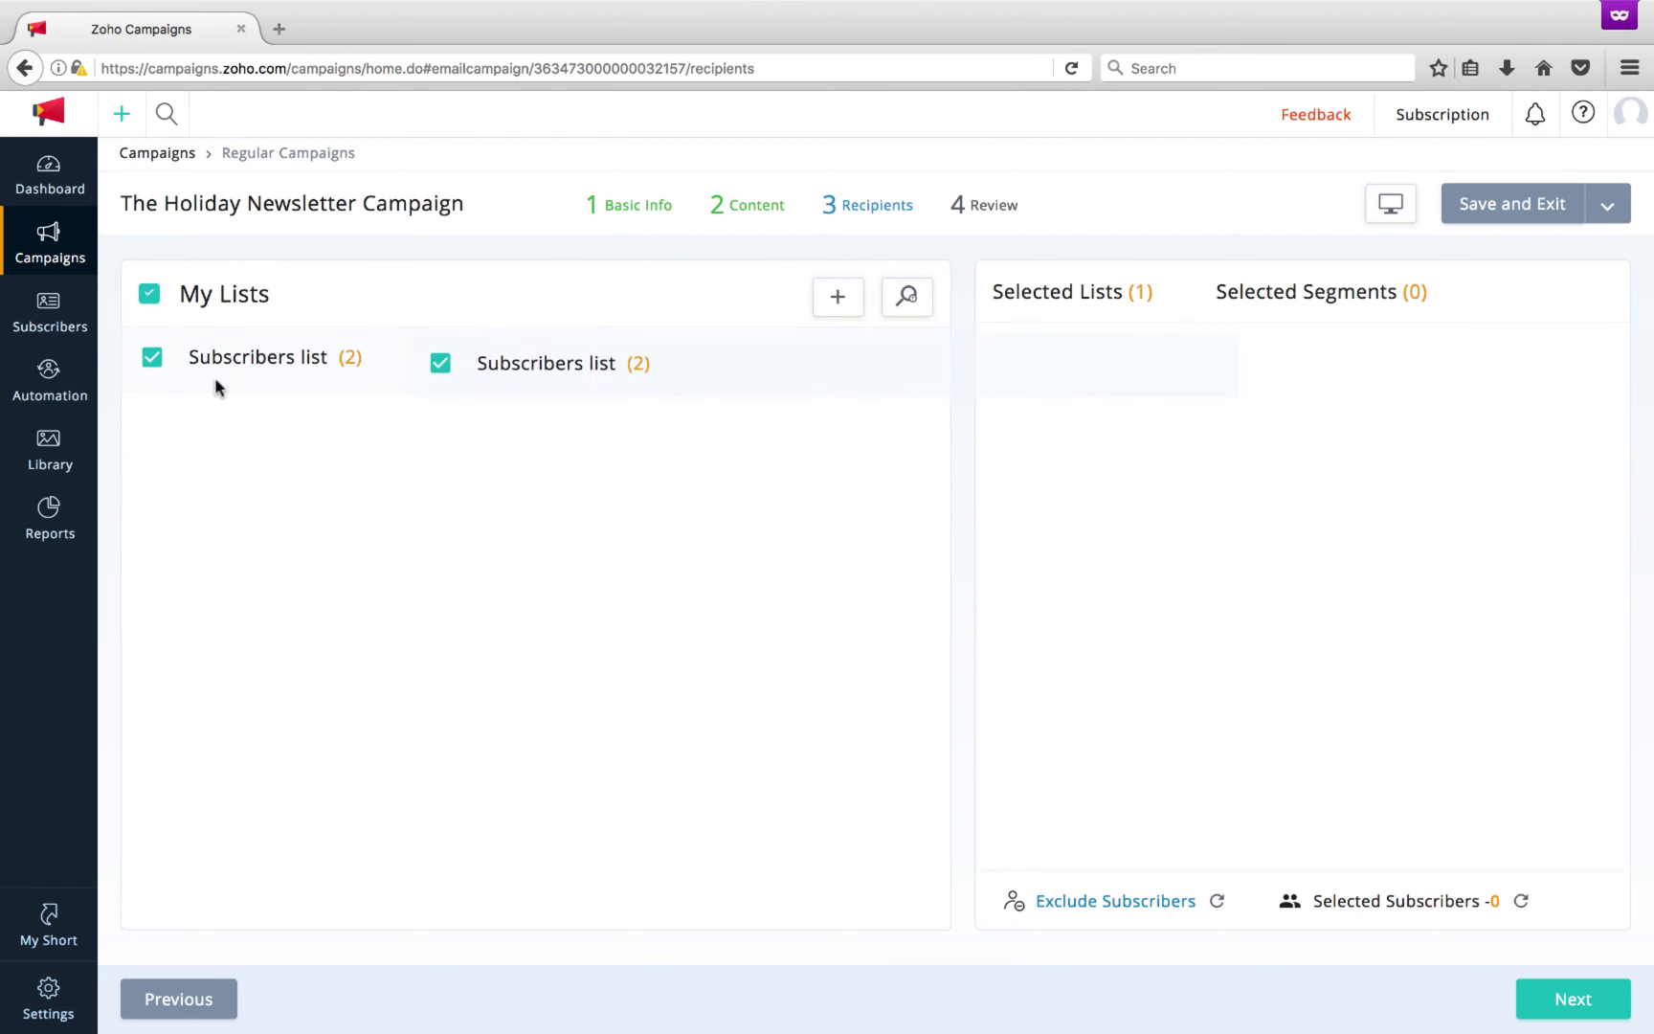
click(1543, 1001)
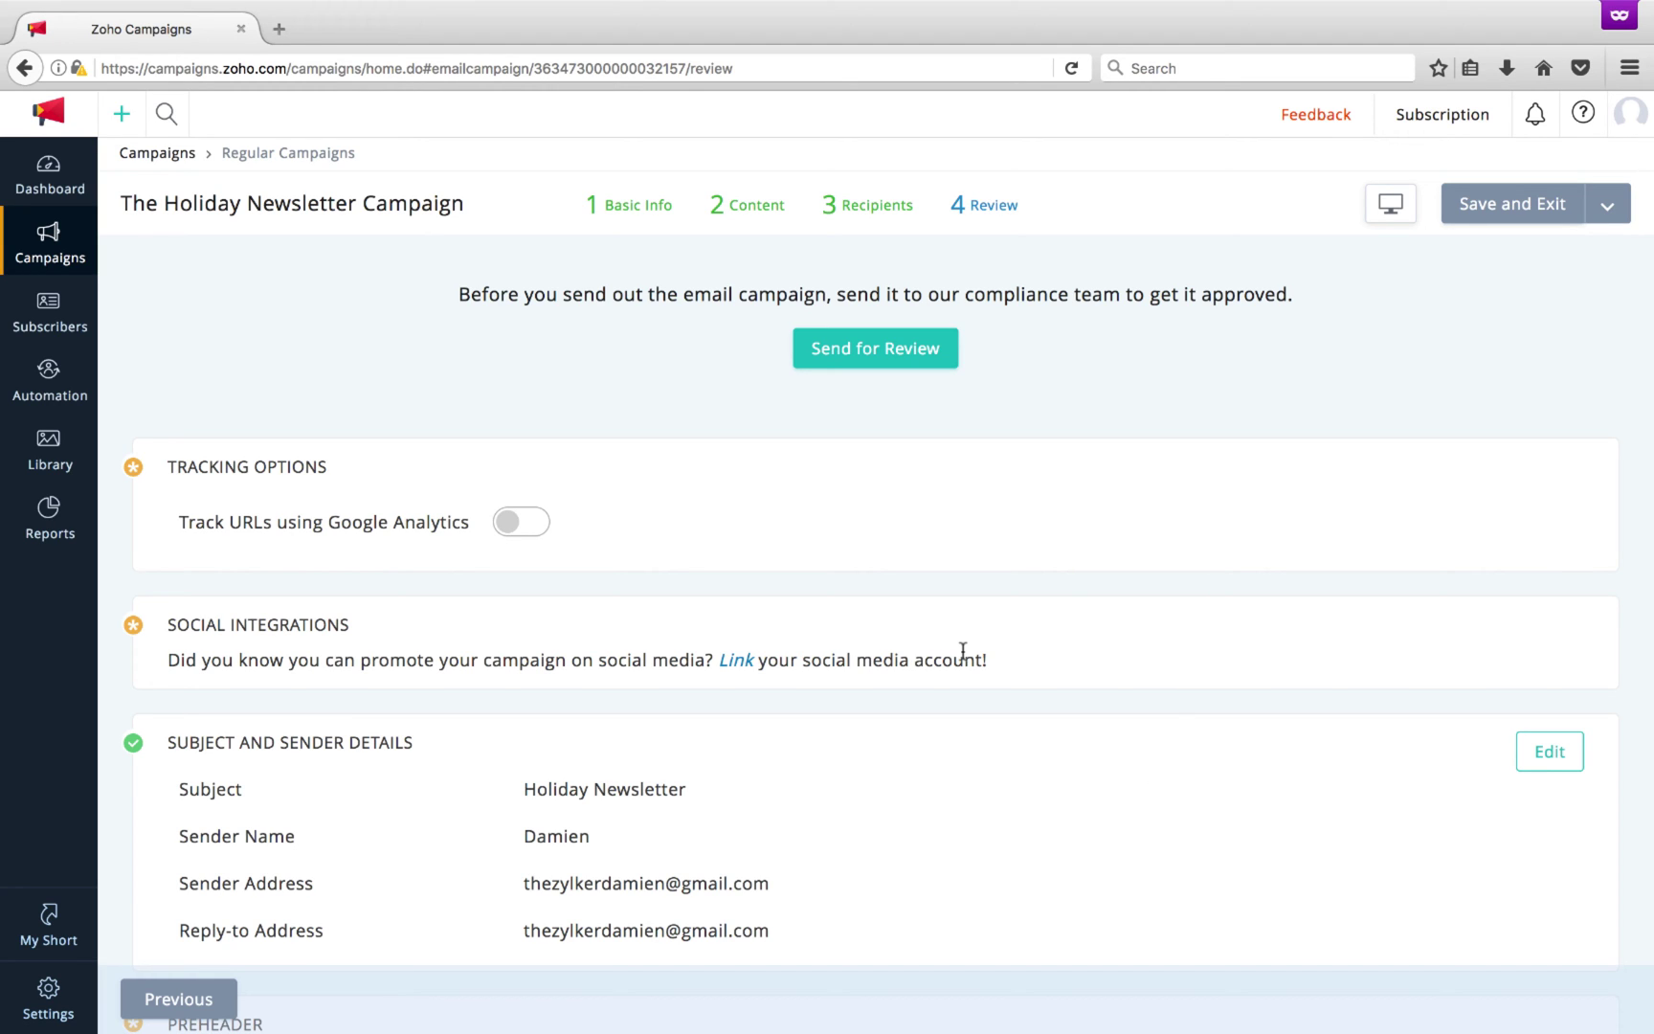
Send the campaign for compliance review and then send the approved campaign.
click(863, 348)
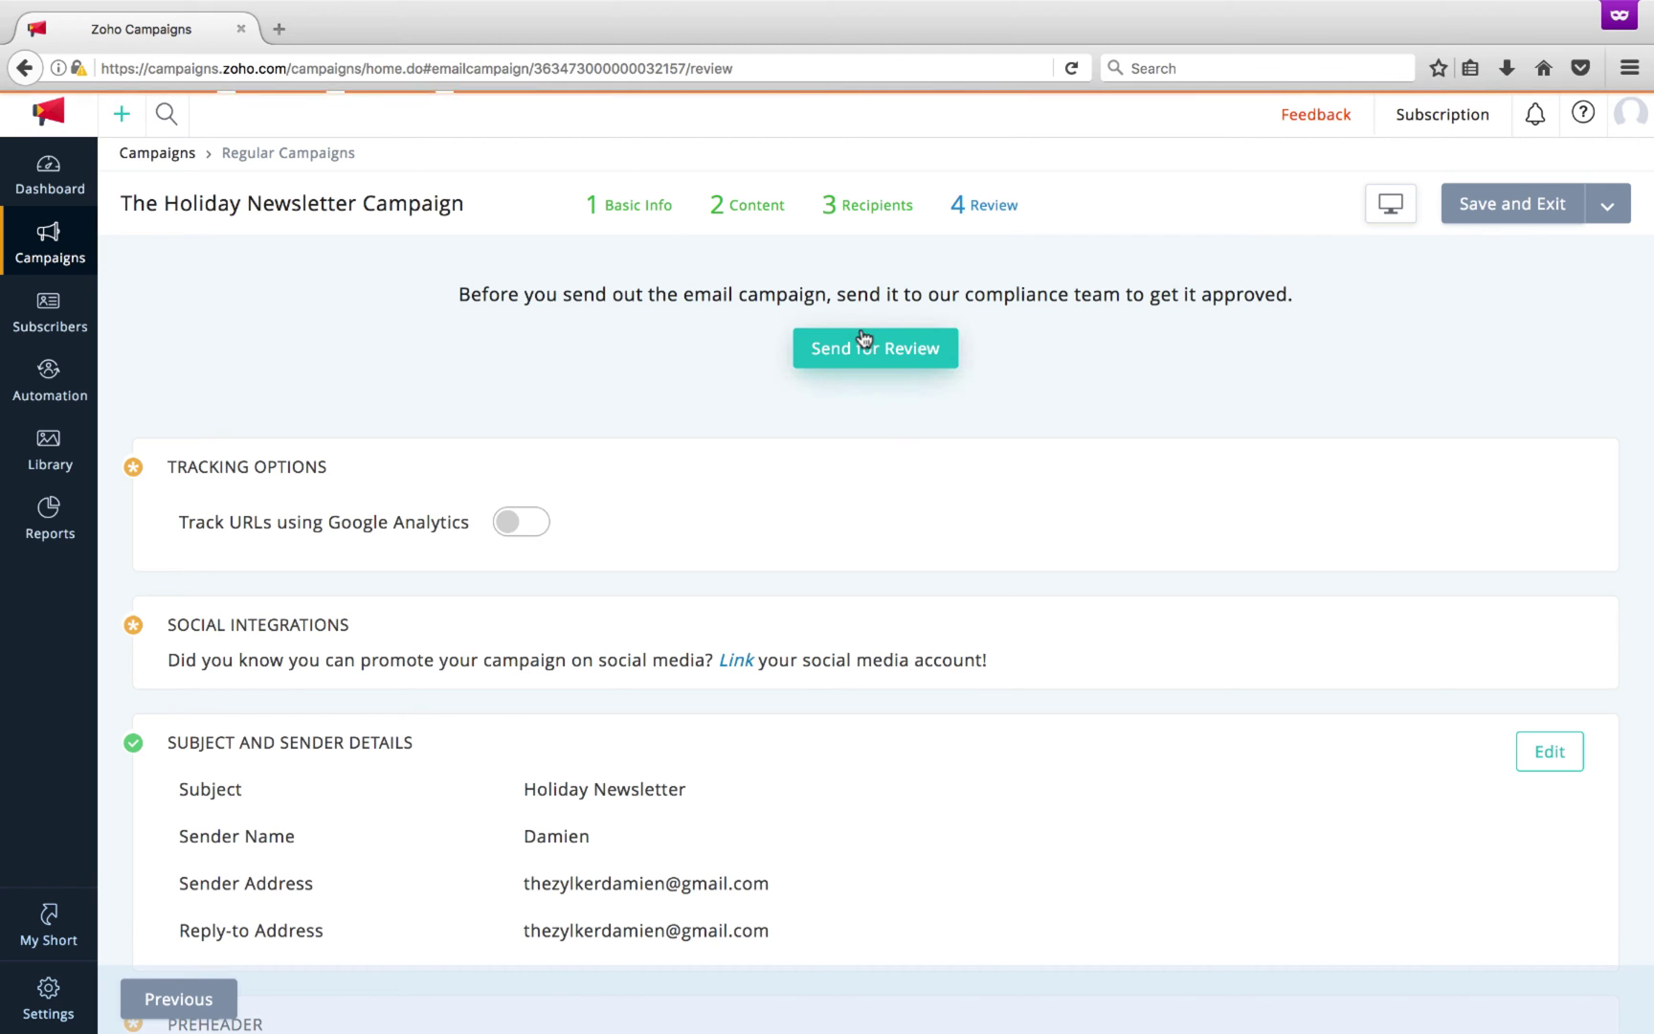
click(876, 400)
mouse_move(49, 243)
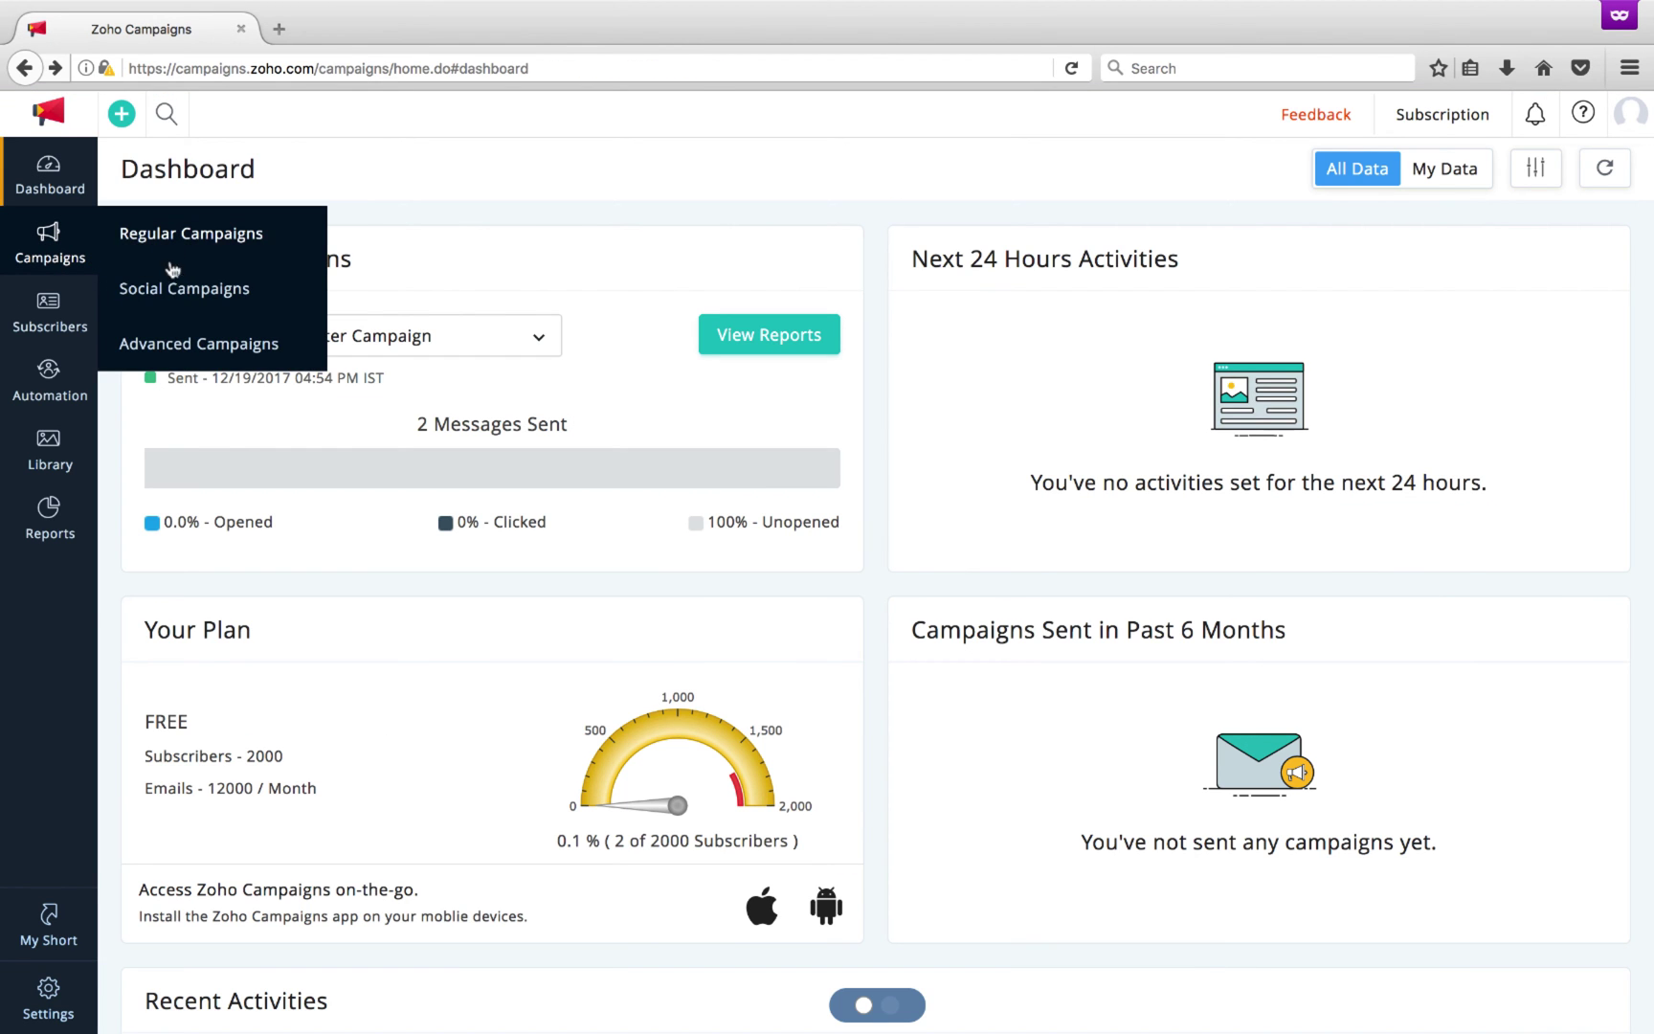
Browse the Advanced Campaigns types, including A/B testing campaigns.
click(197, 340)
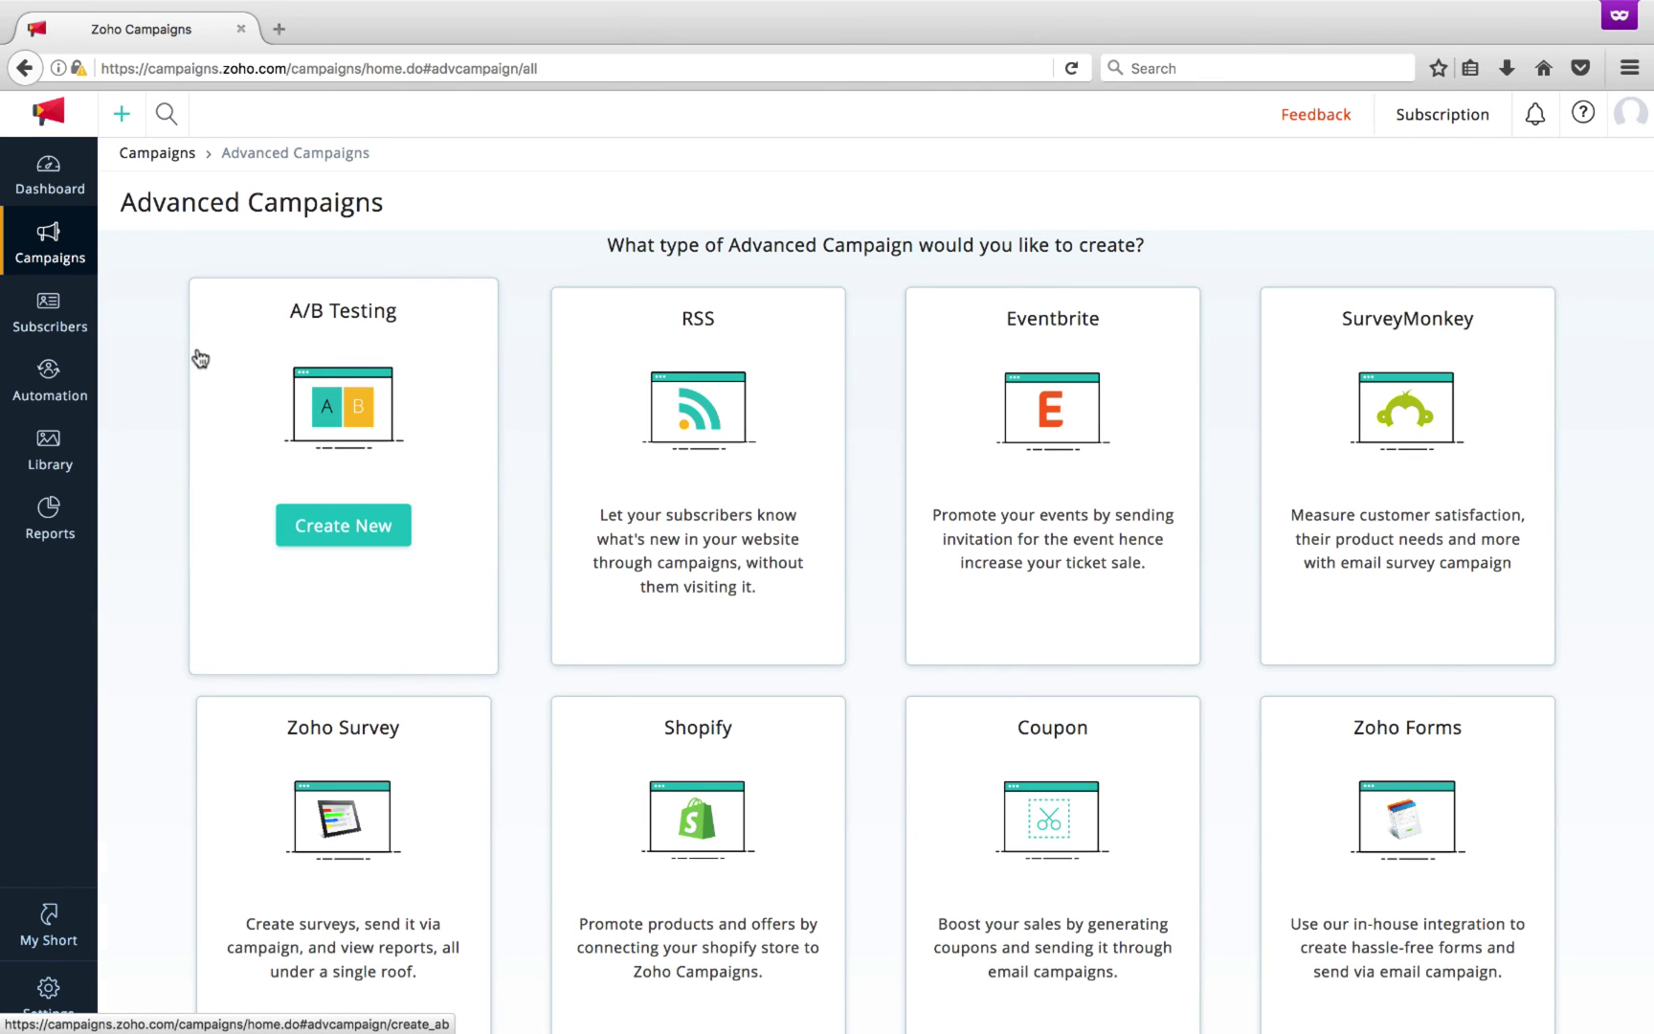
click(343, 521)
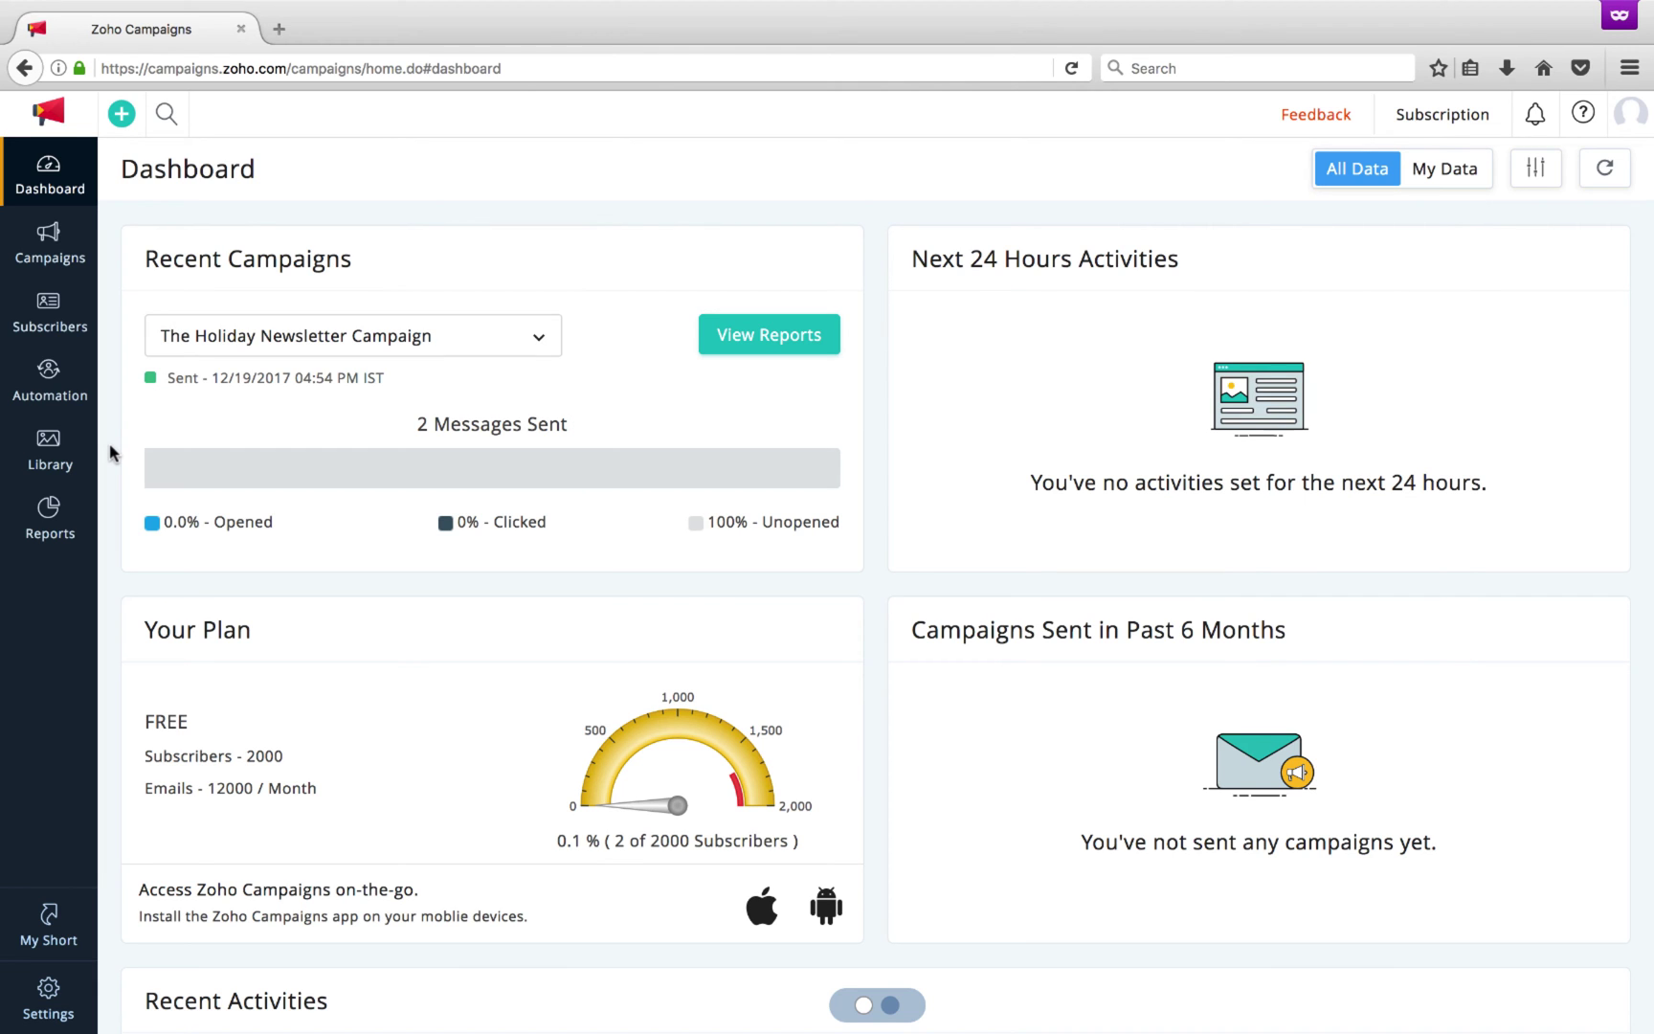
mouse_move(49, 451)
click(171, 439)
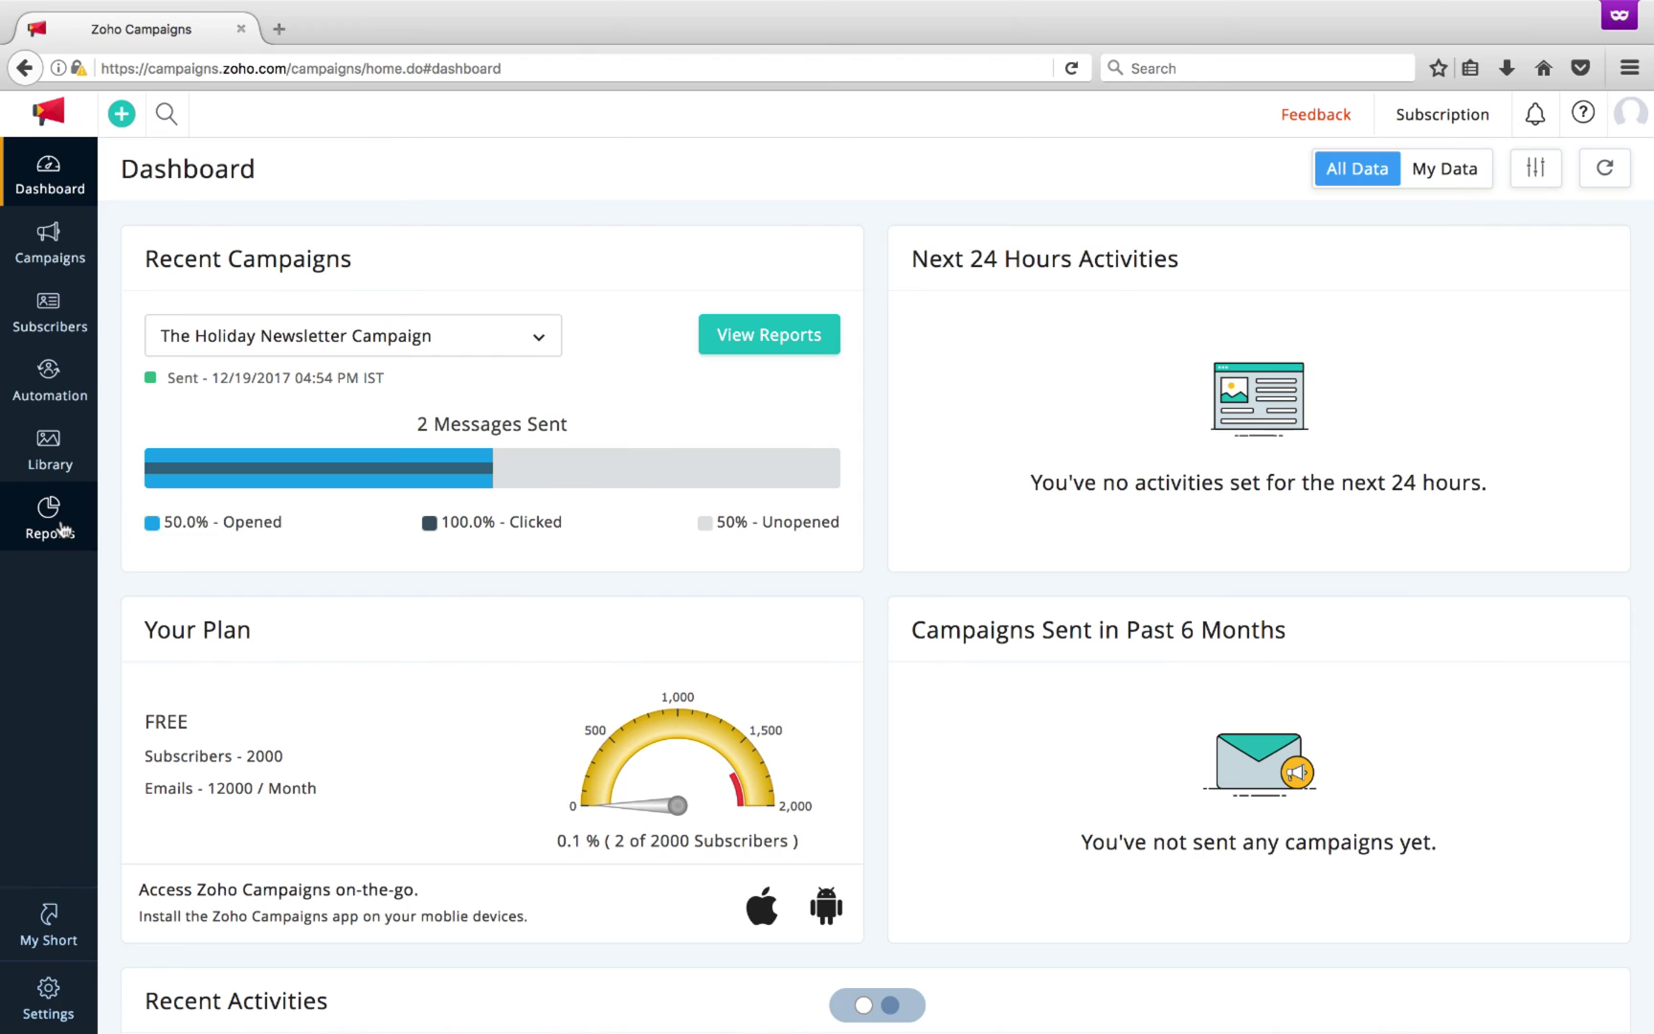
click(169, 517)
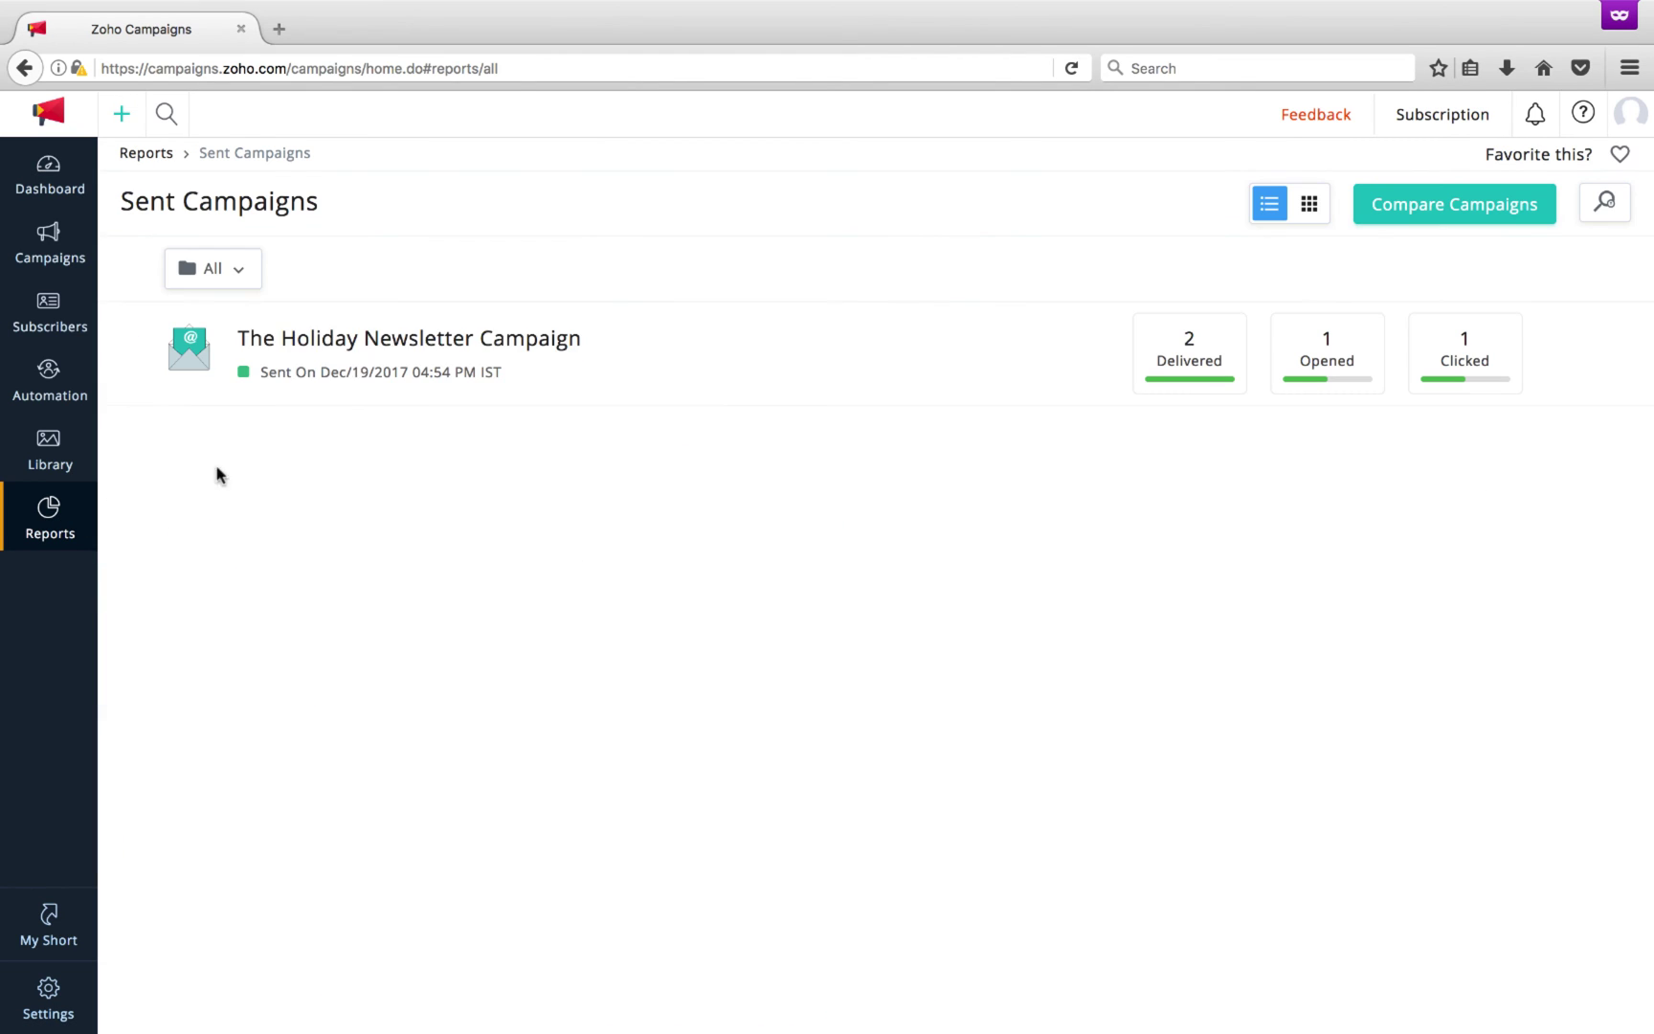
click(401, 339)
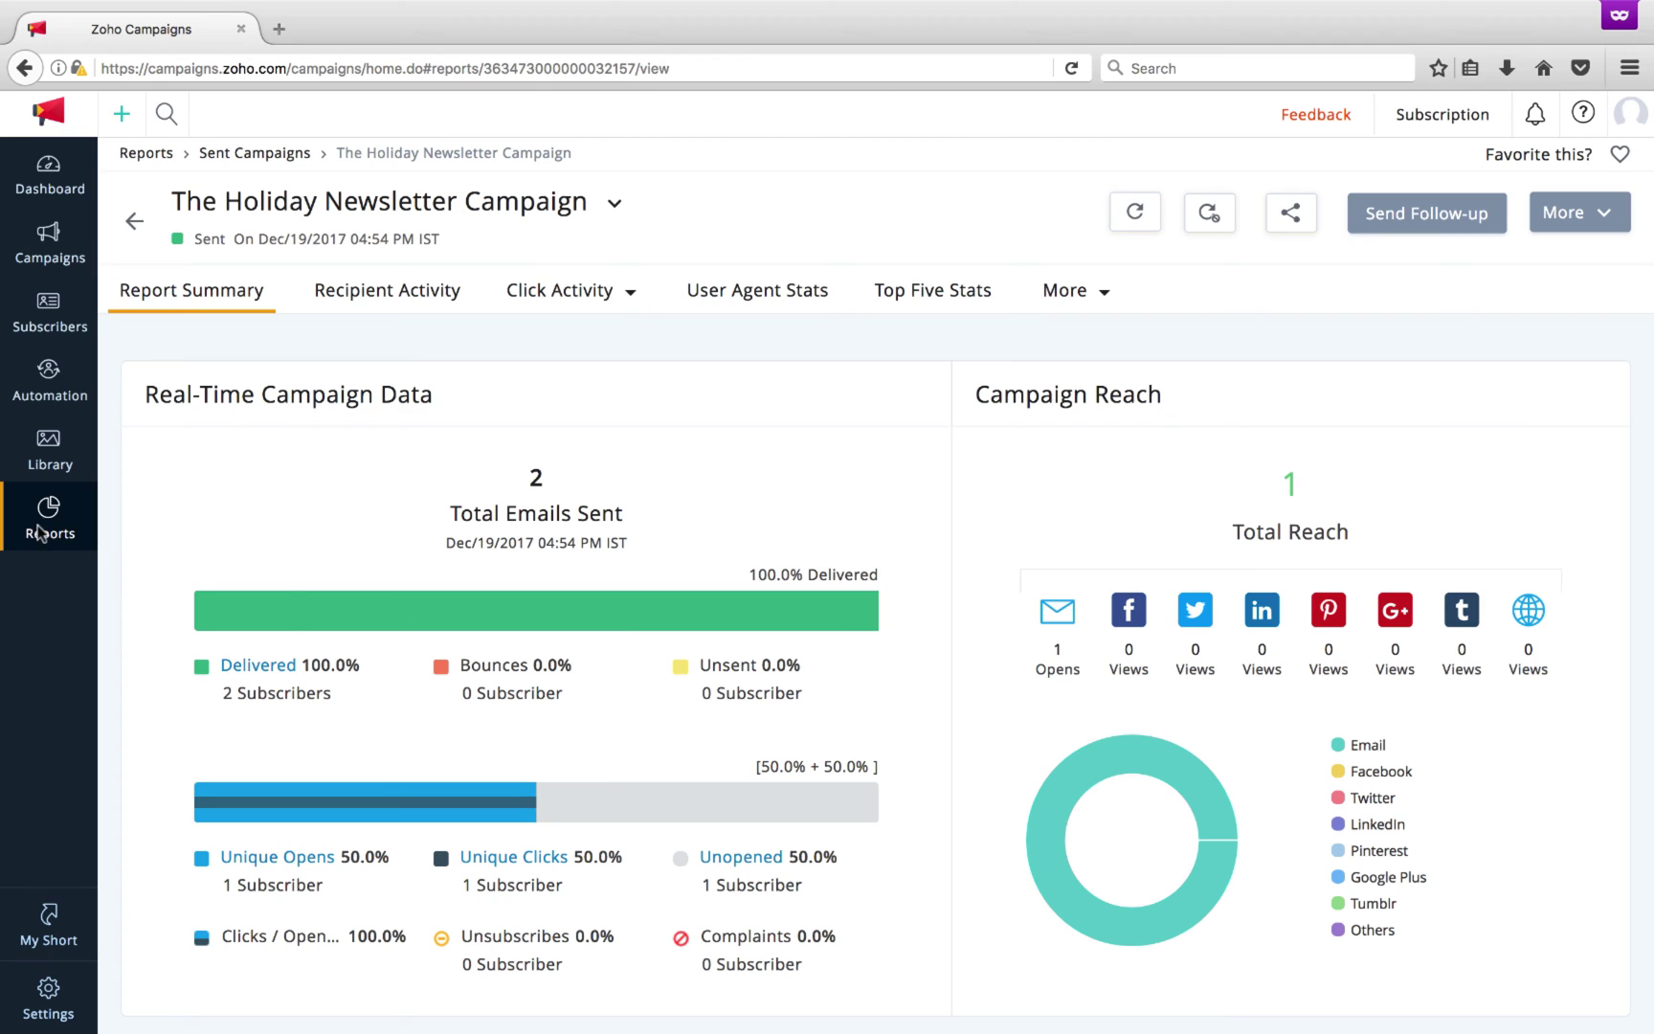
mouse_move(49, 518)
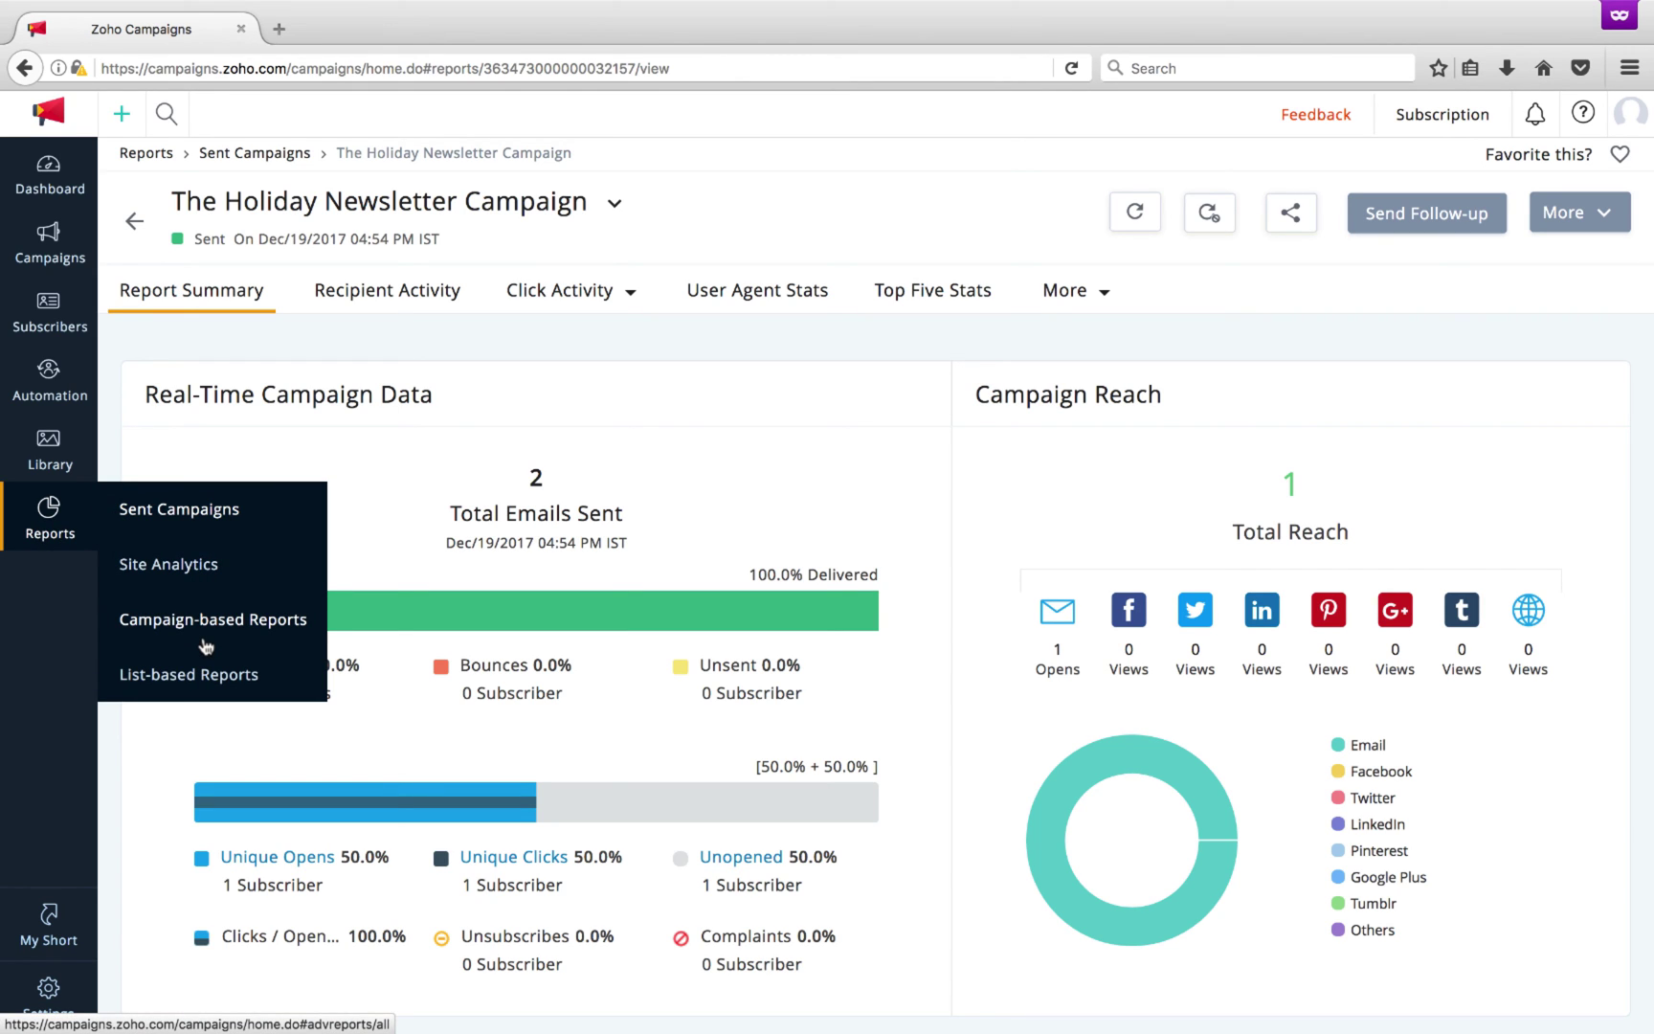
click(203, 688)
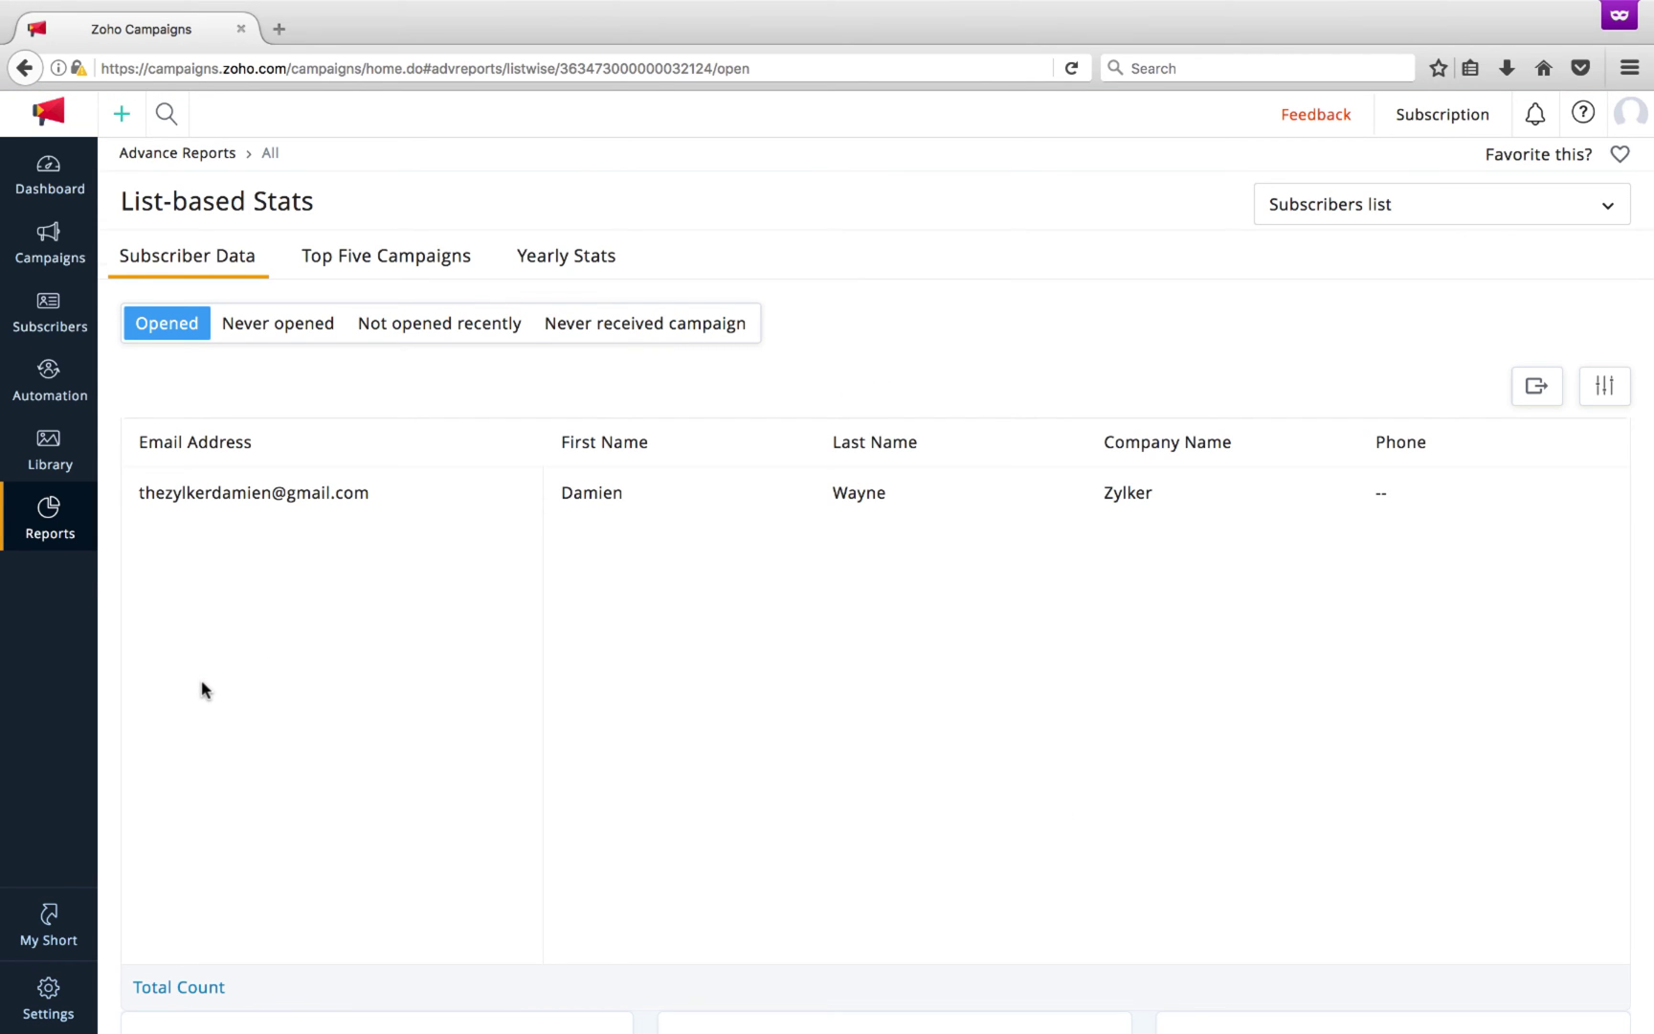
click(251, 324)
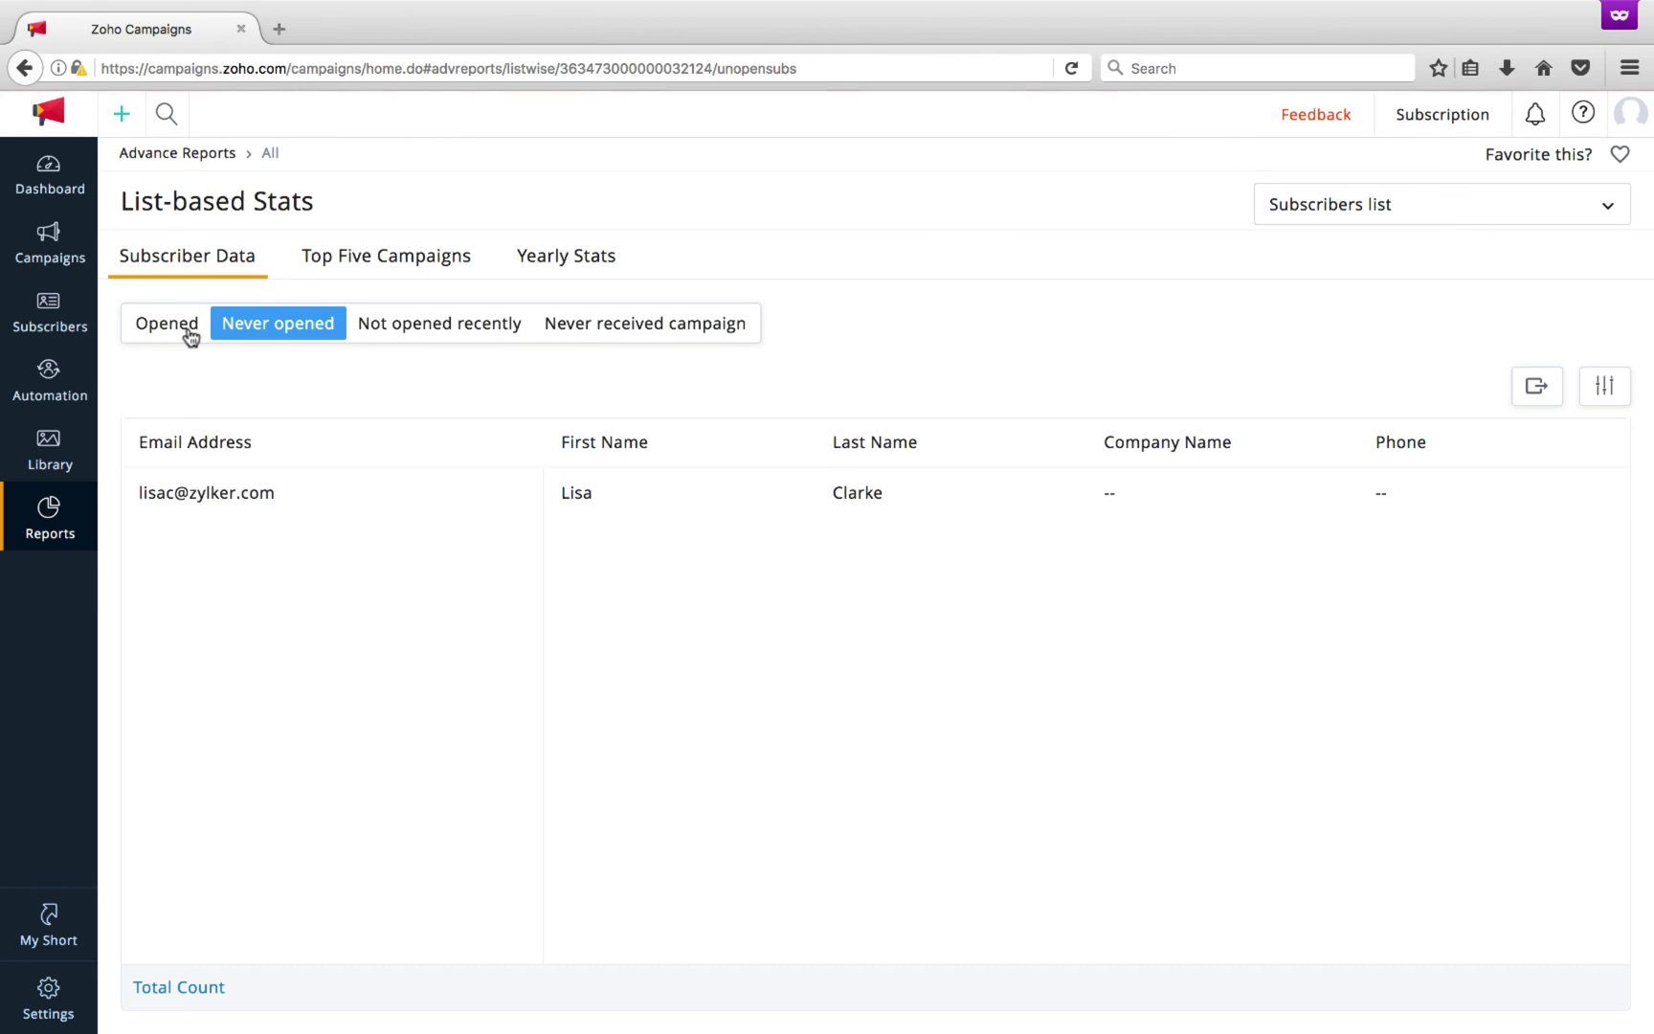
click(201, 494)
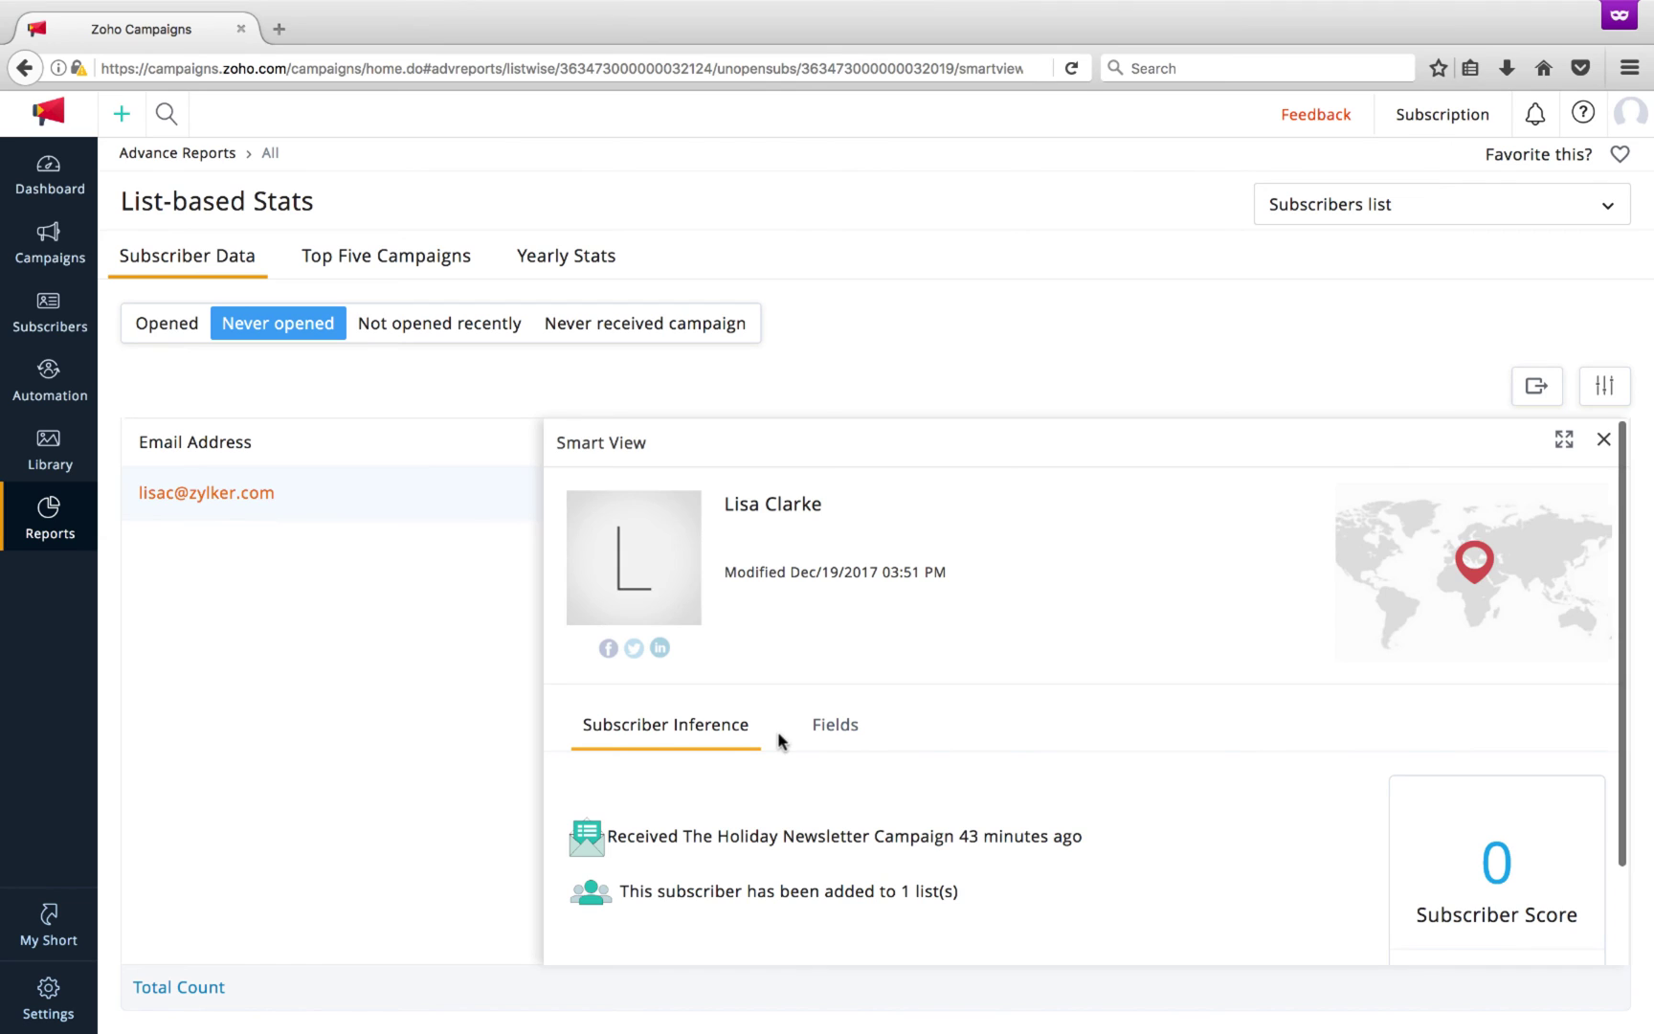
scroll(777, 731, down, 1)
click(49, 175)
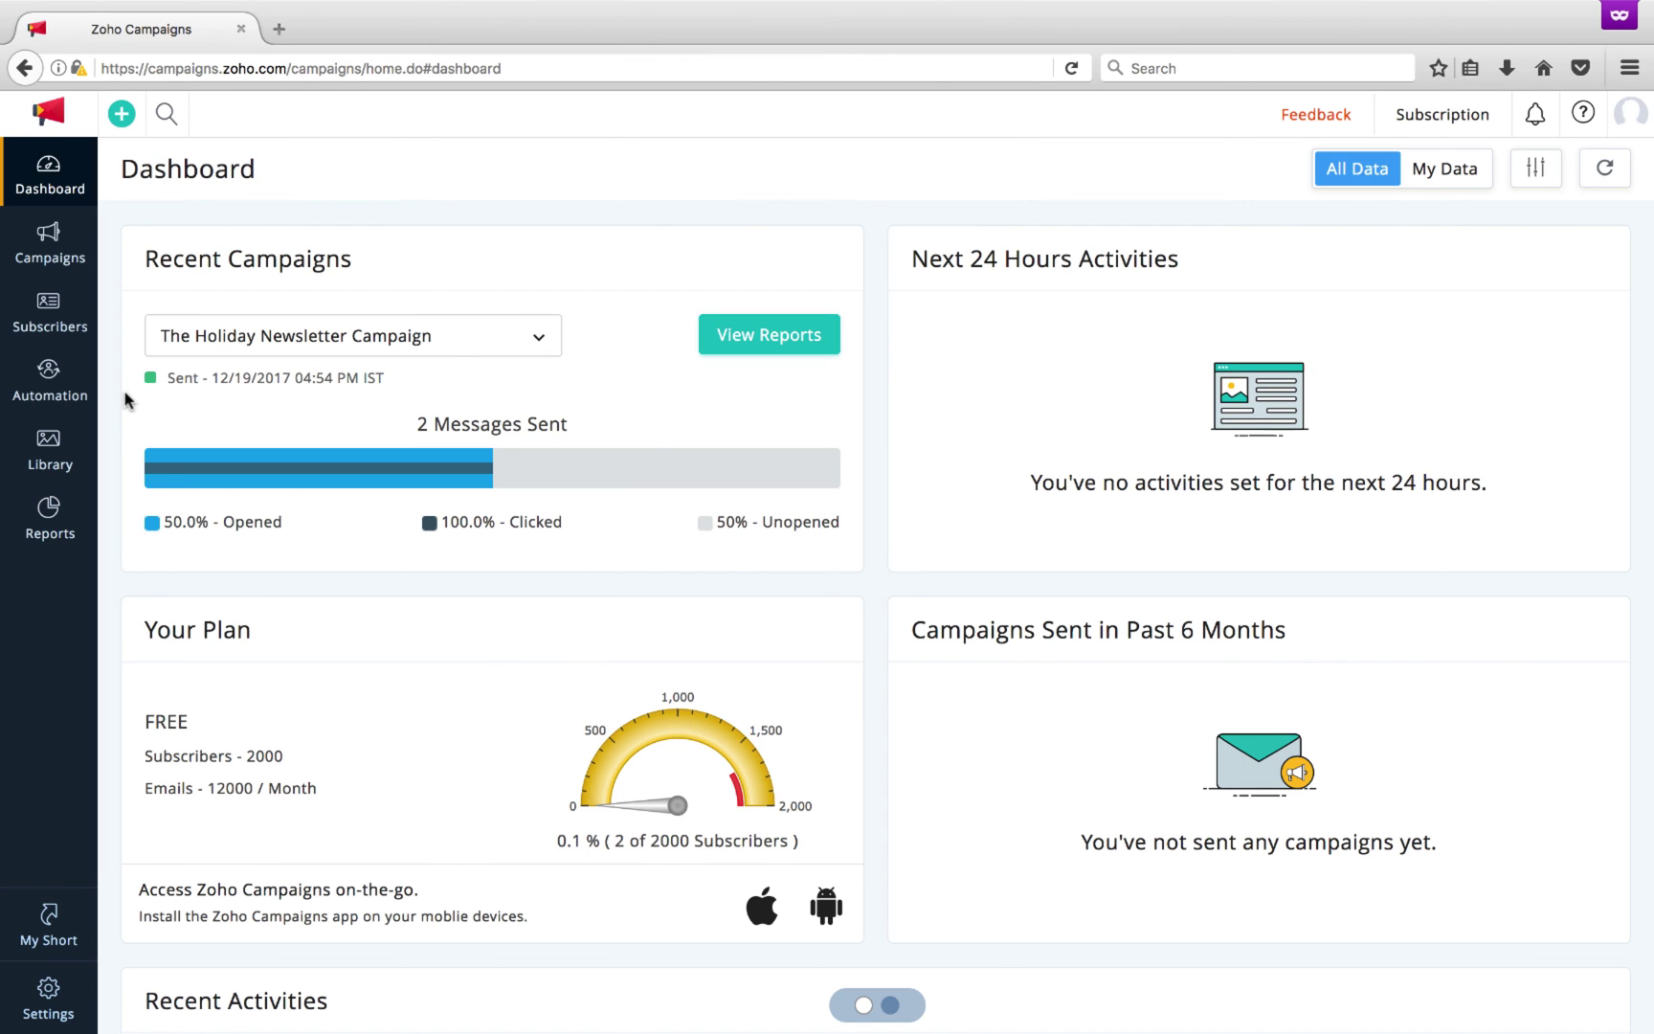
mouse_move(48, 381)
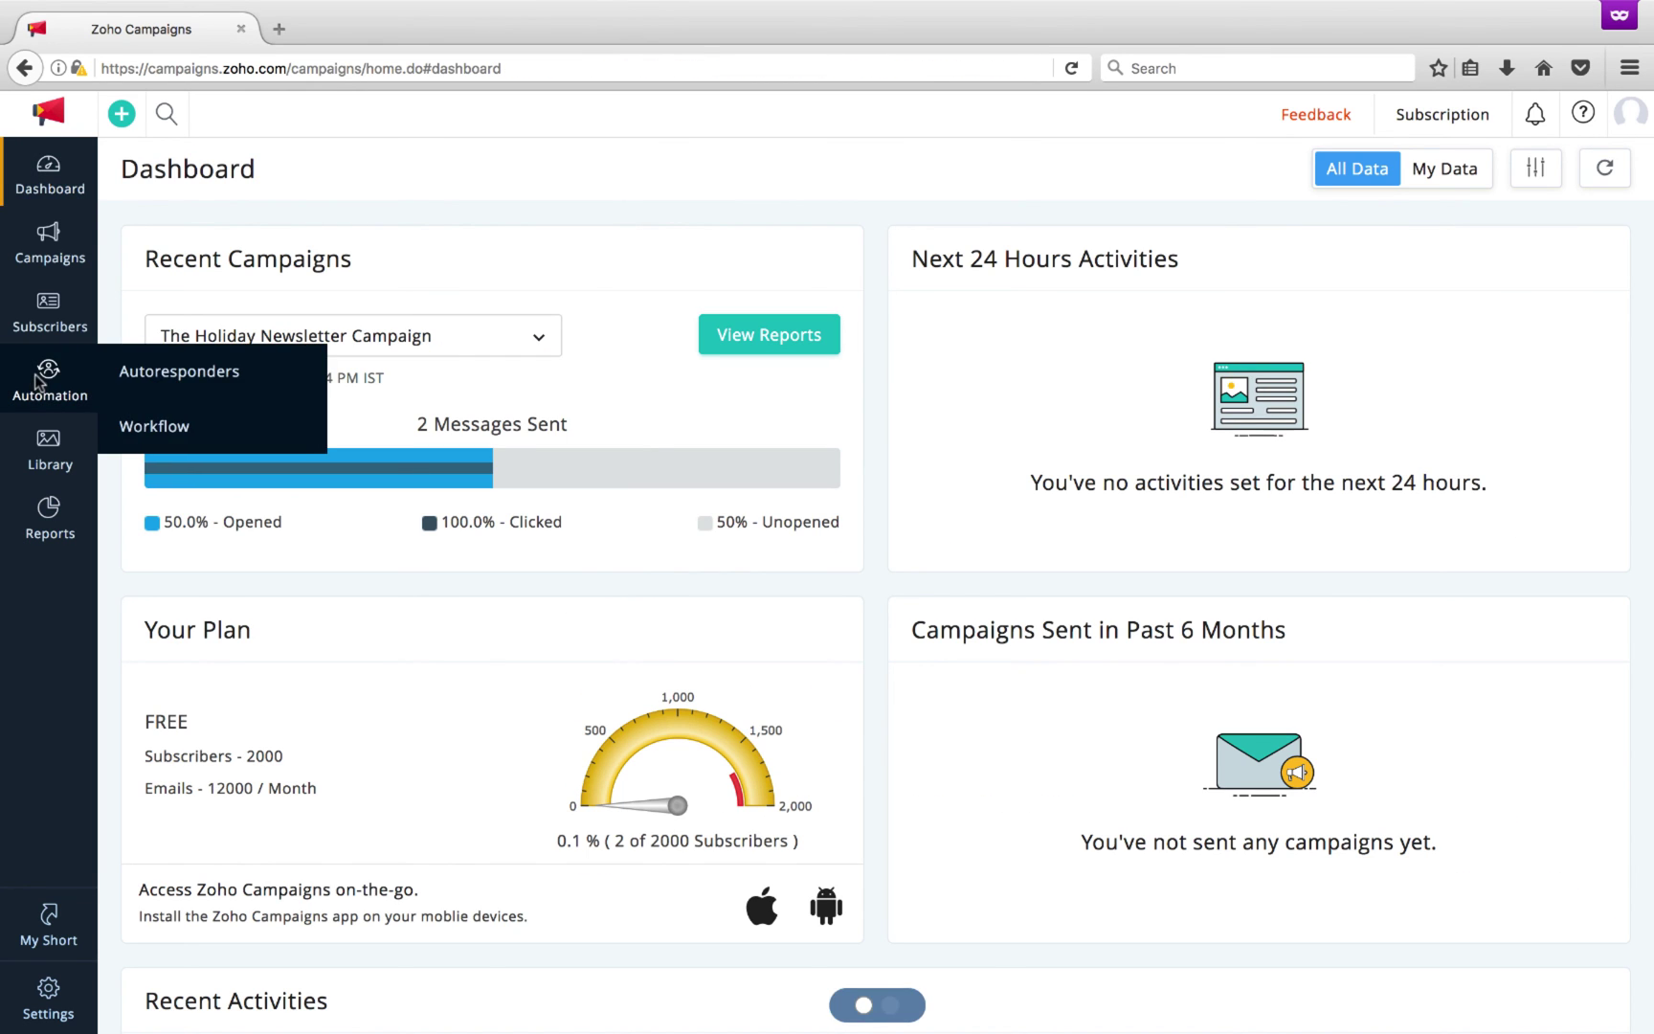
click(172, 378)
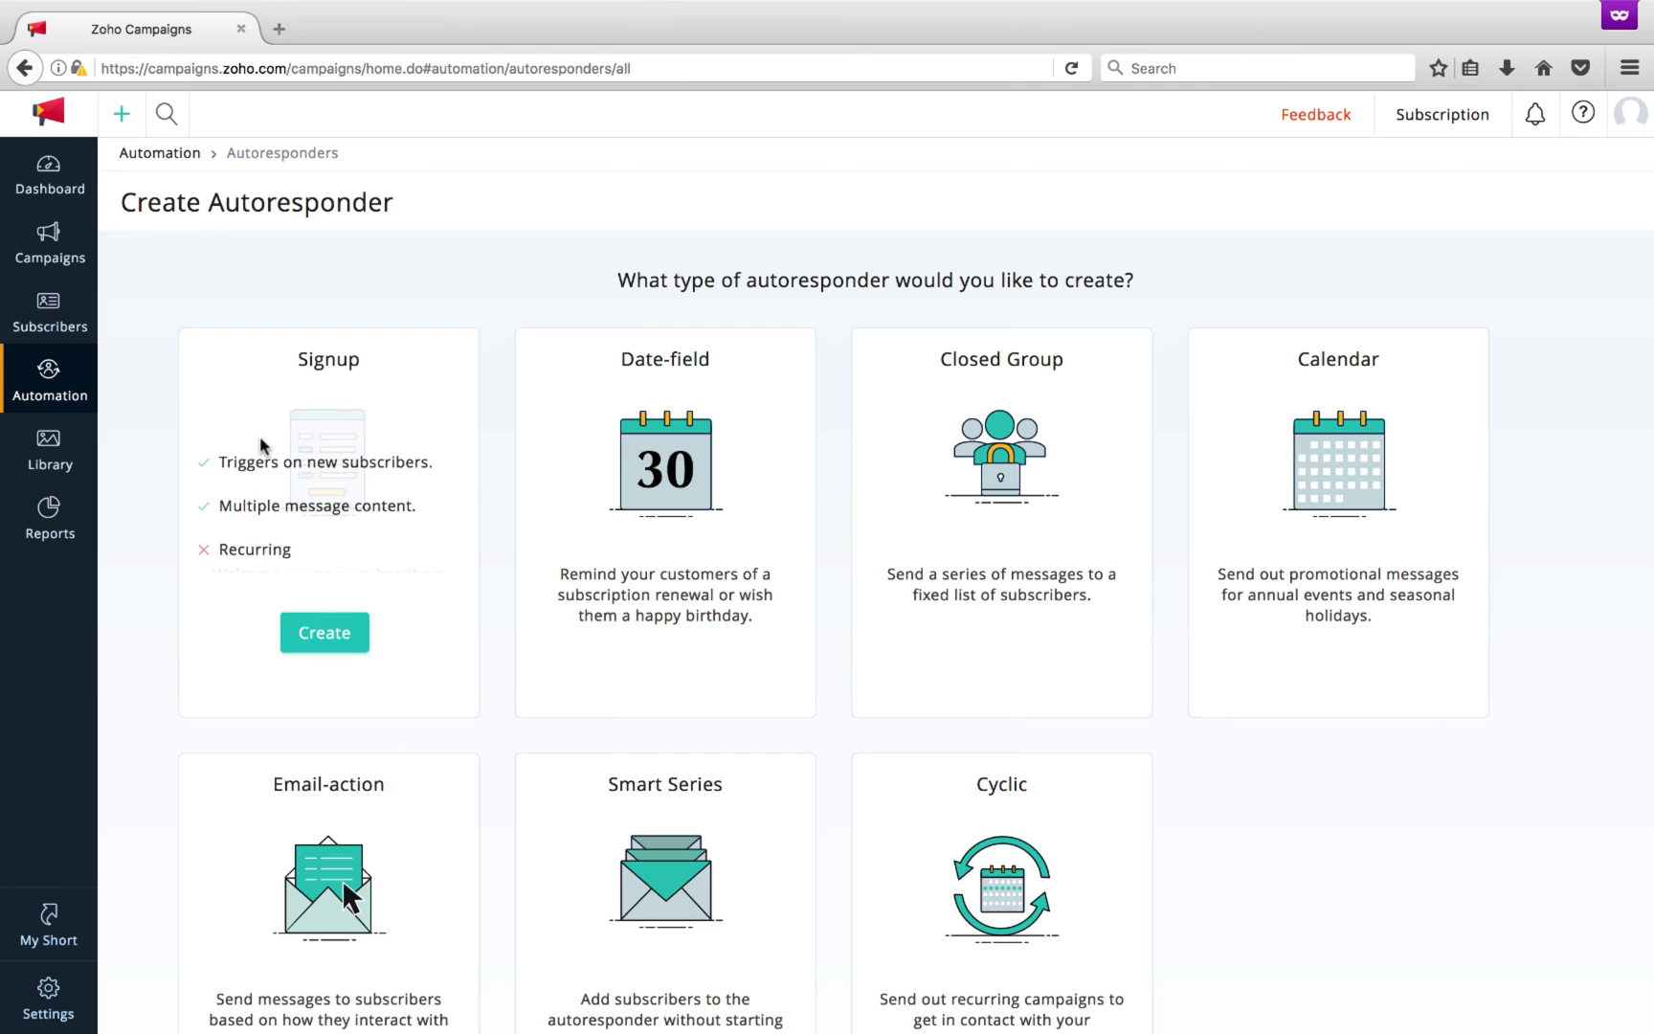
mouse_move(666, 523)
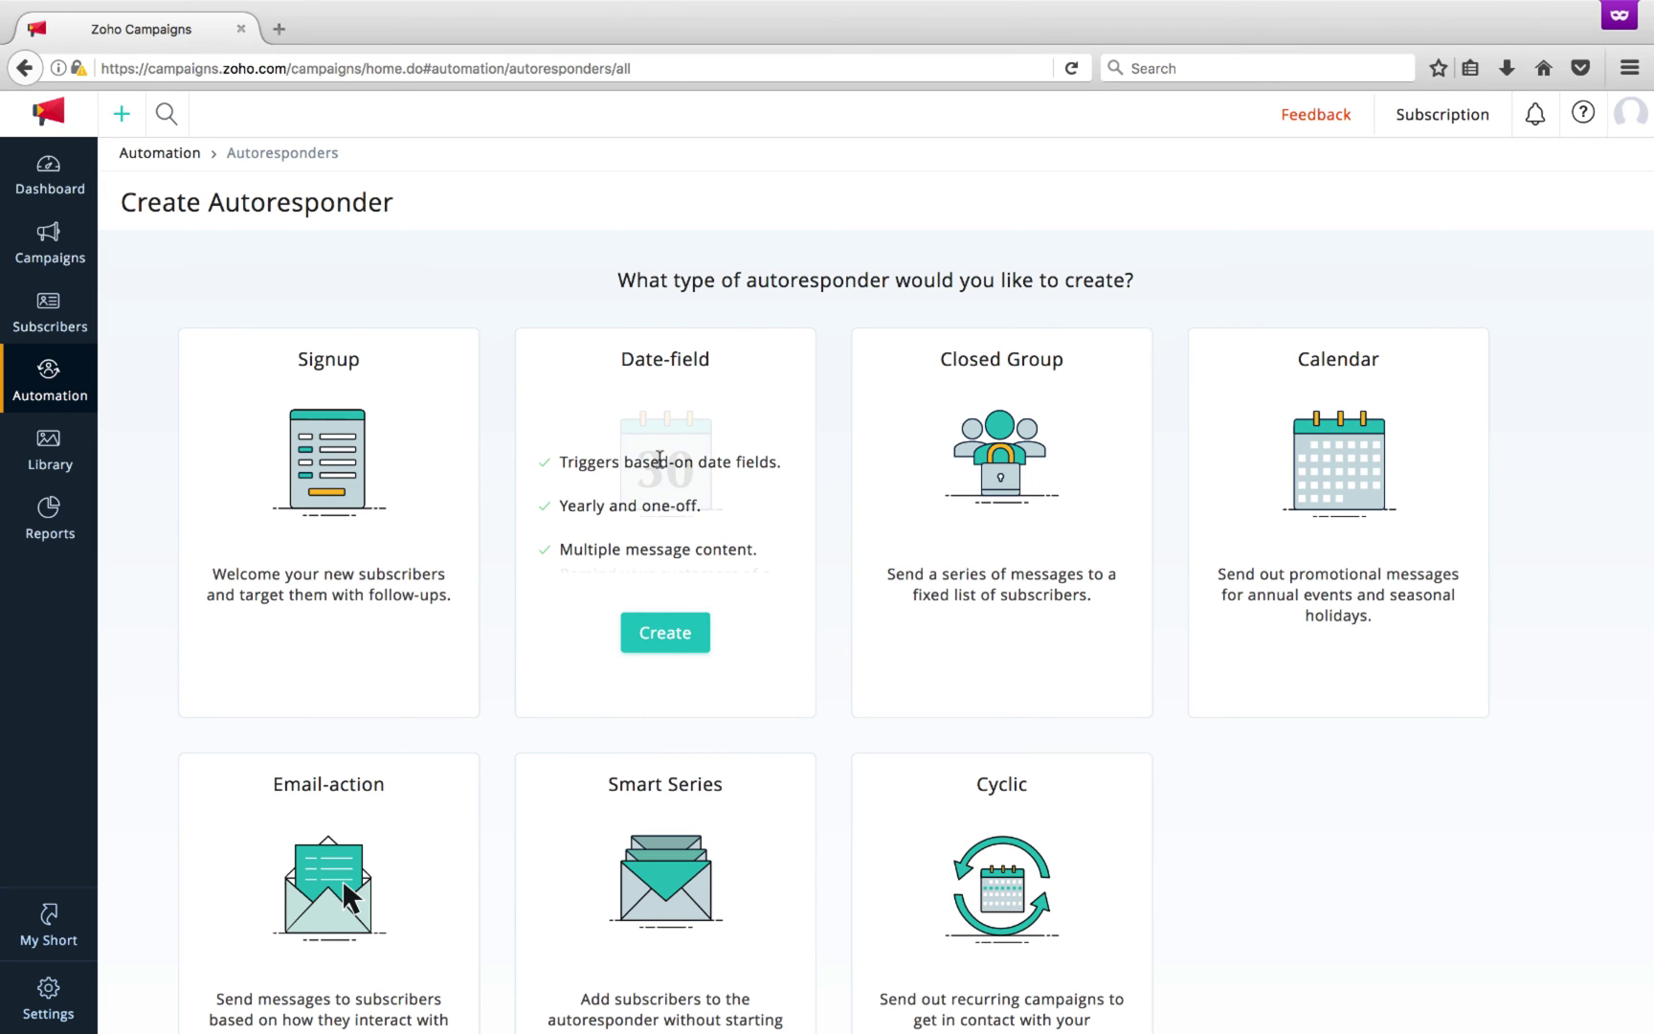
scroll(1399, 501, down, 1)
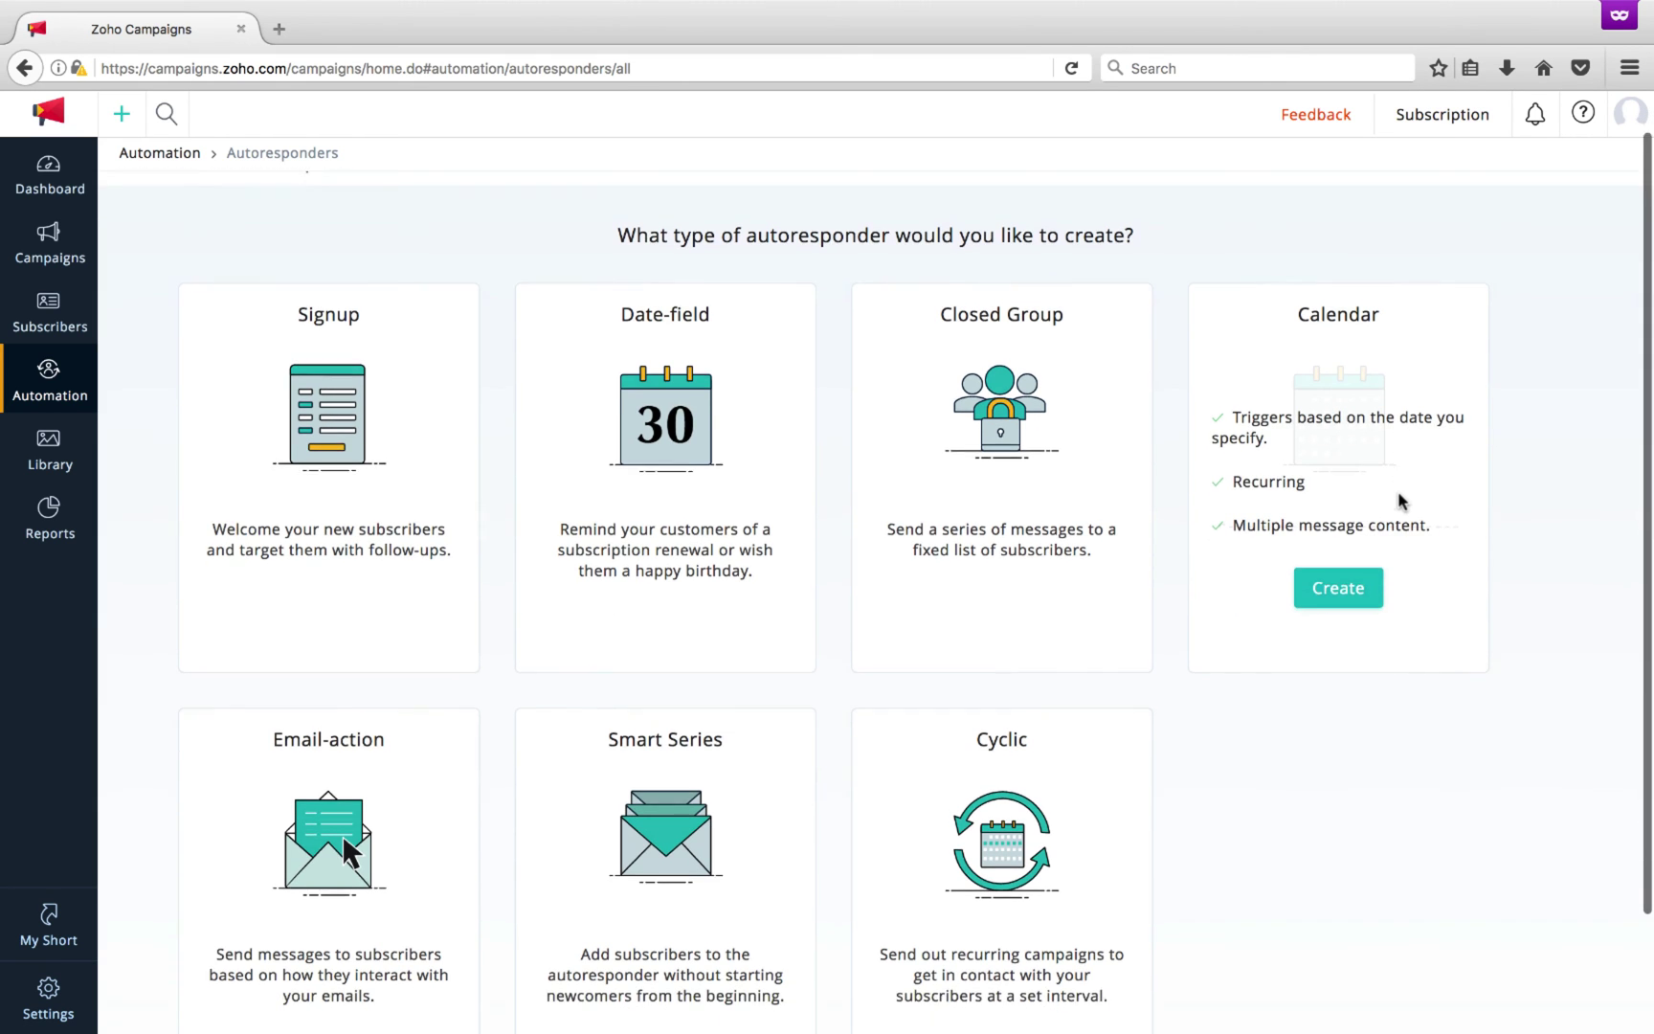
scroll(1401, 502, down, 1)
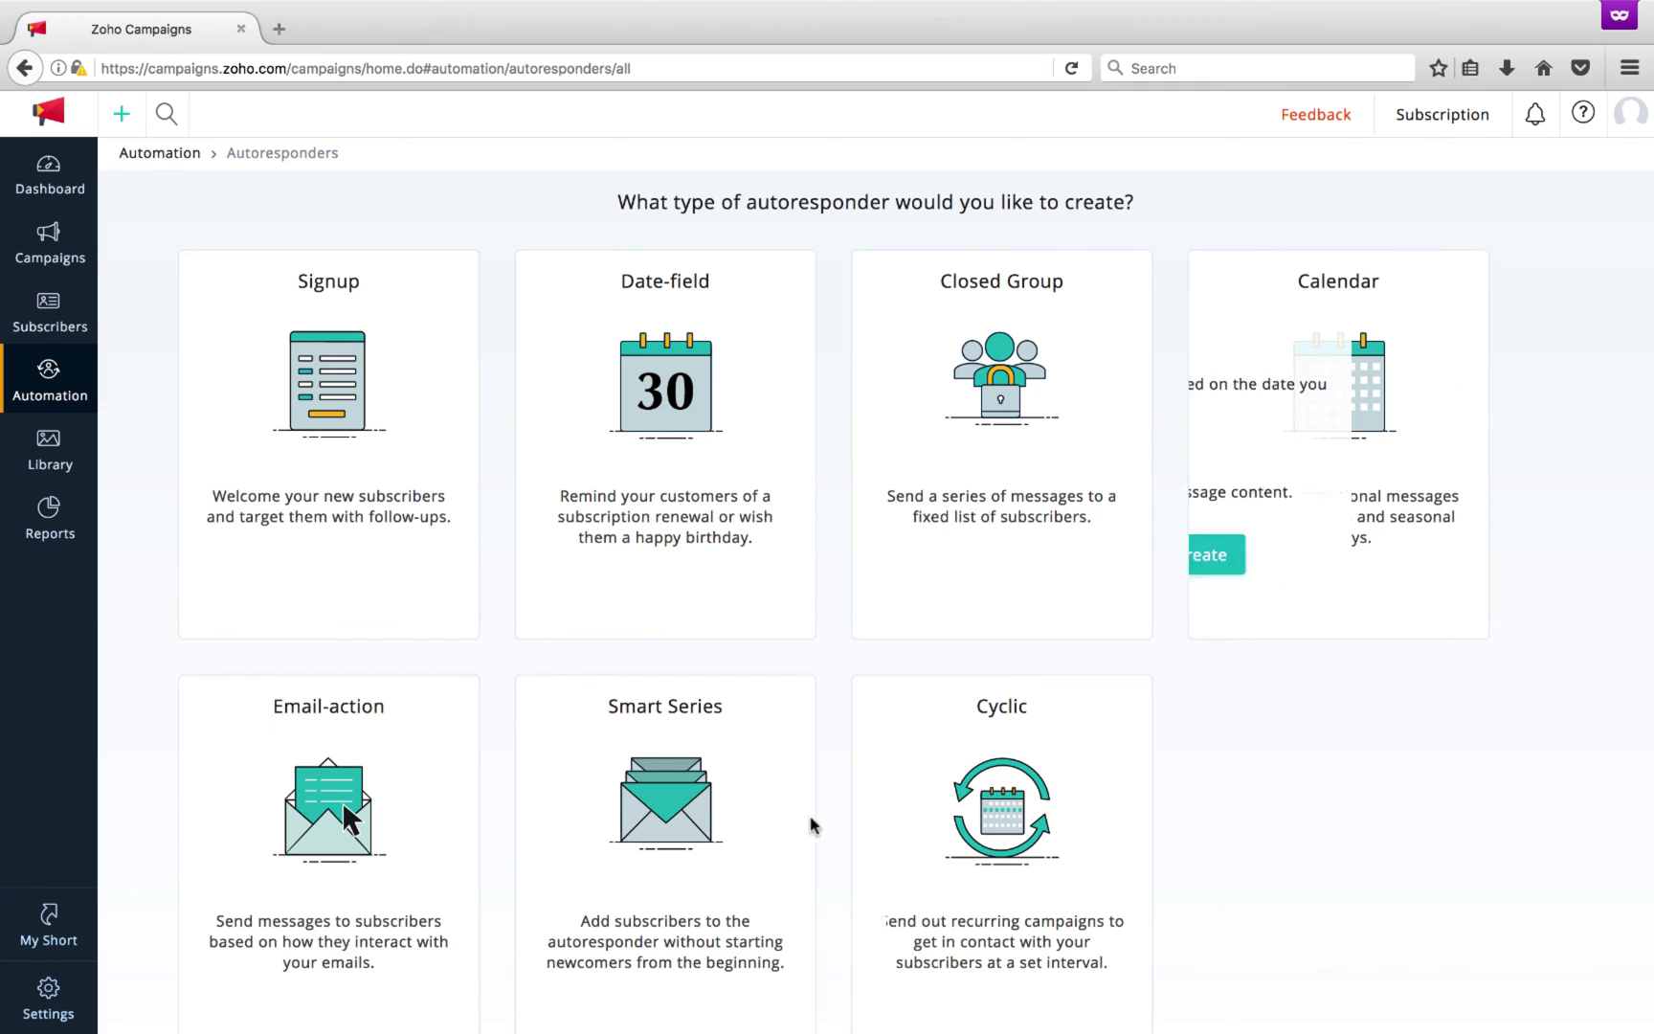
scroll(289, 999, up, 2)
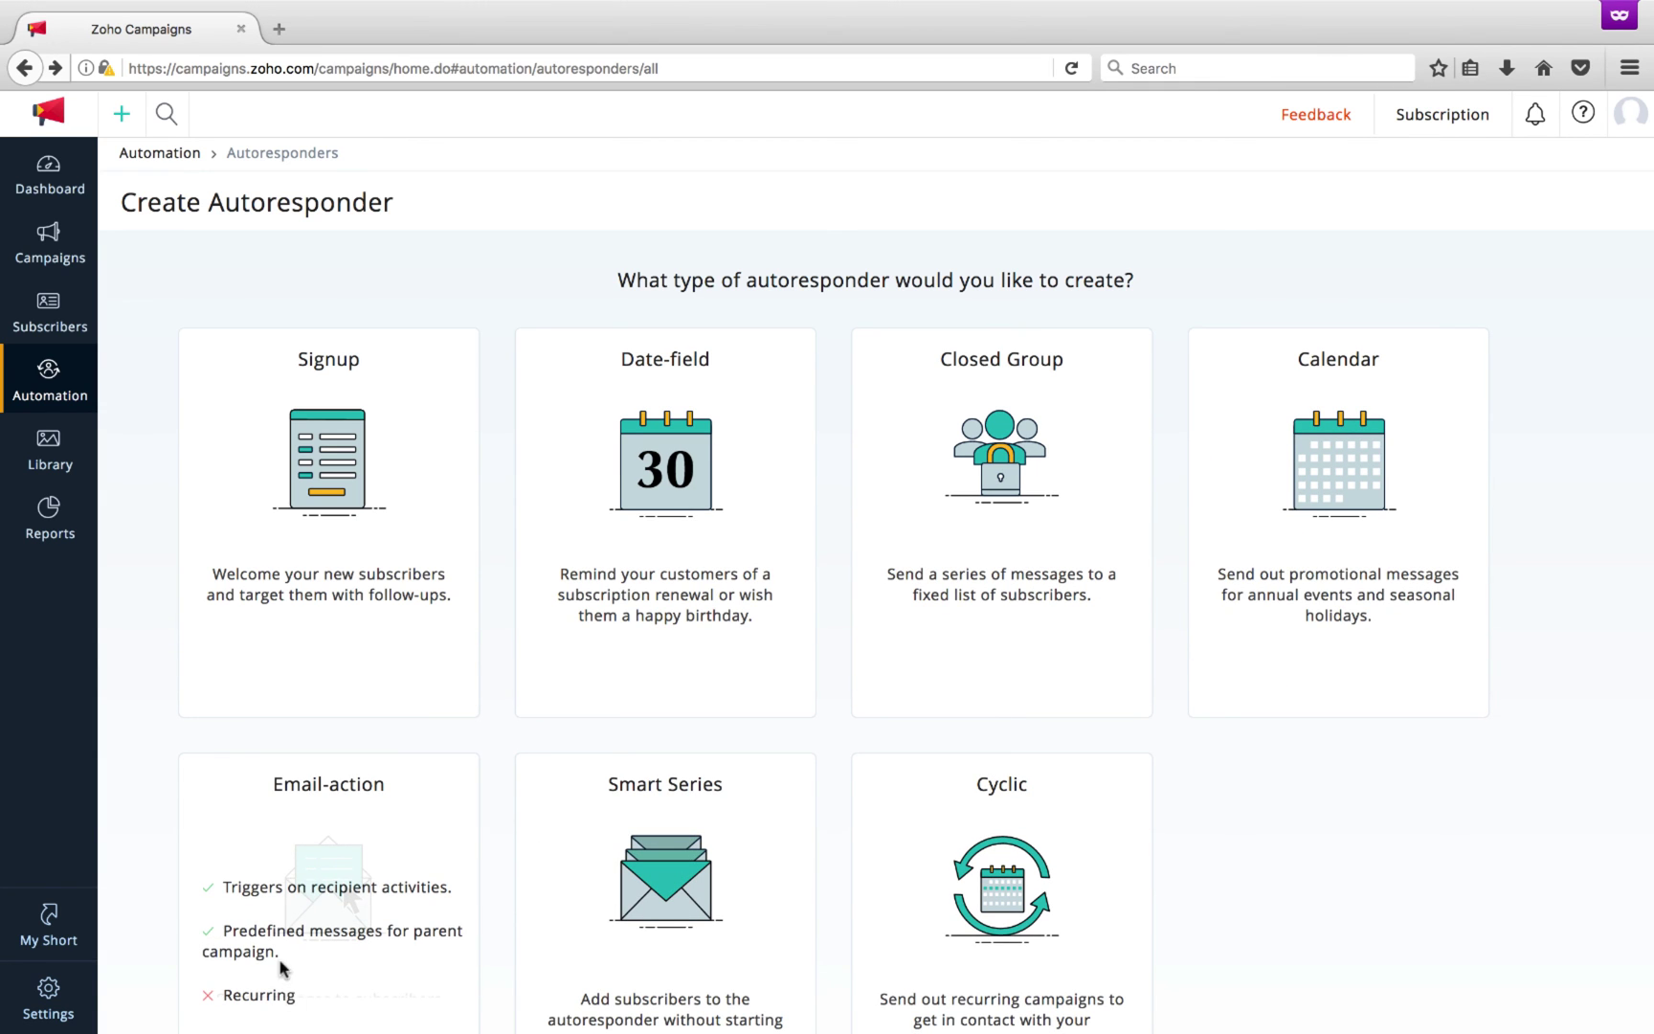
mouse_move(49, 380)
click(124, 425)
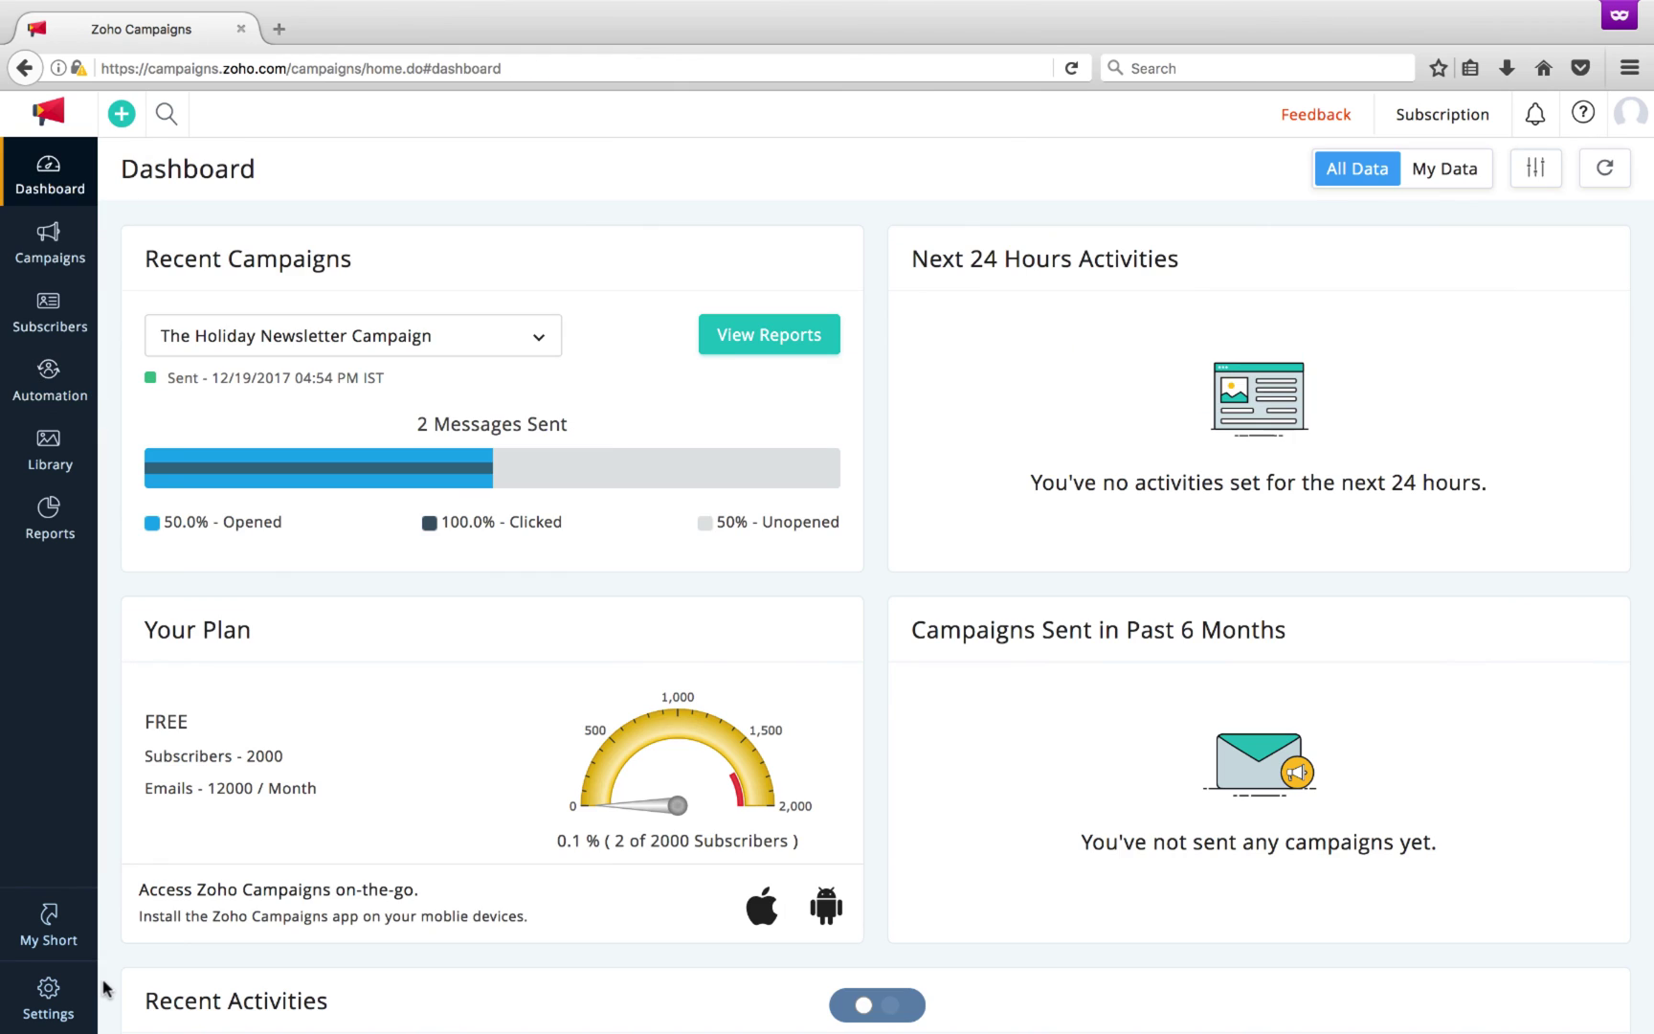
Review the custom fields settings under account Settings.
click(48, 993)
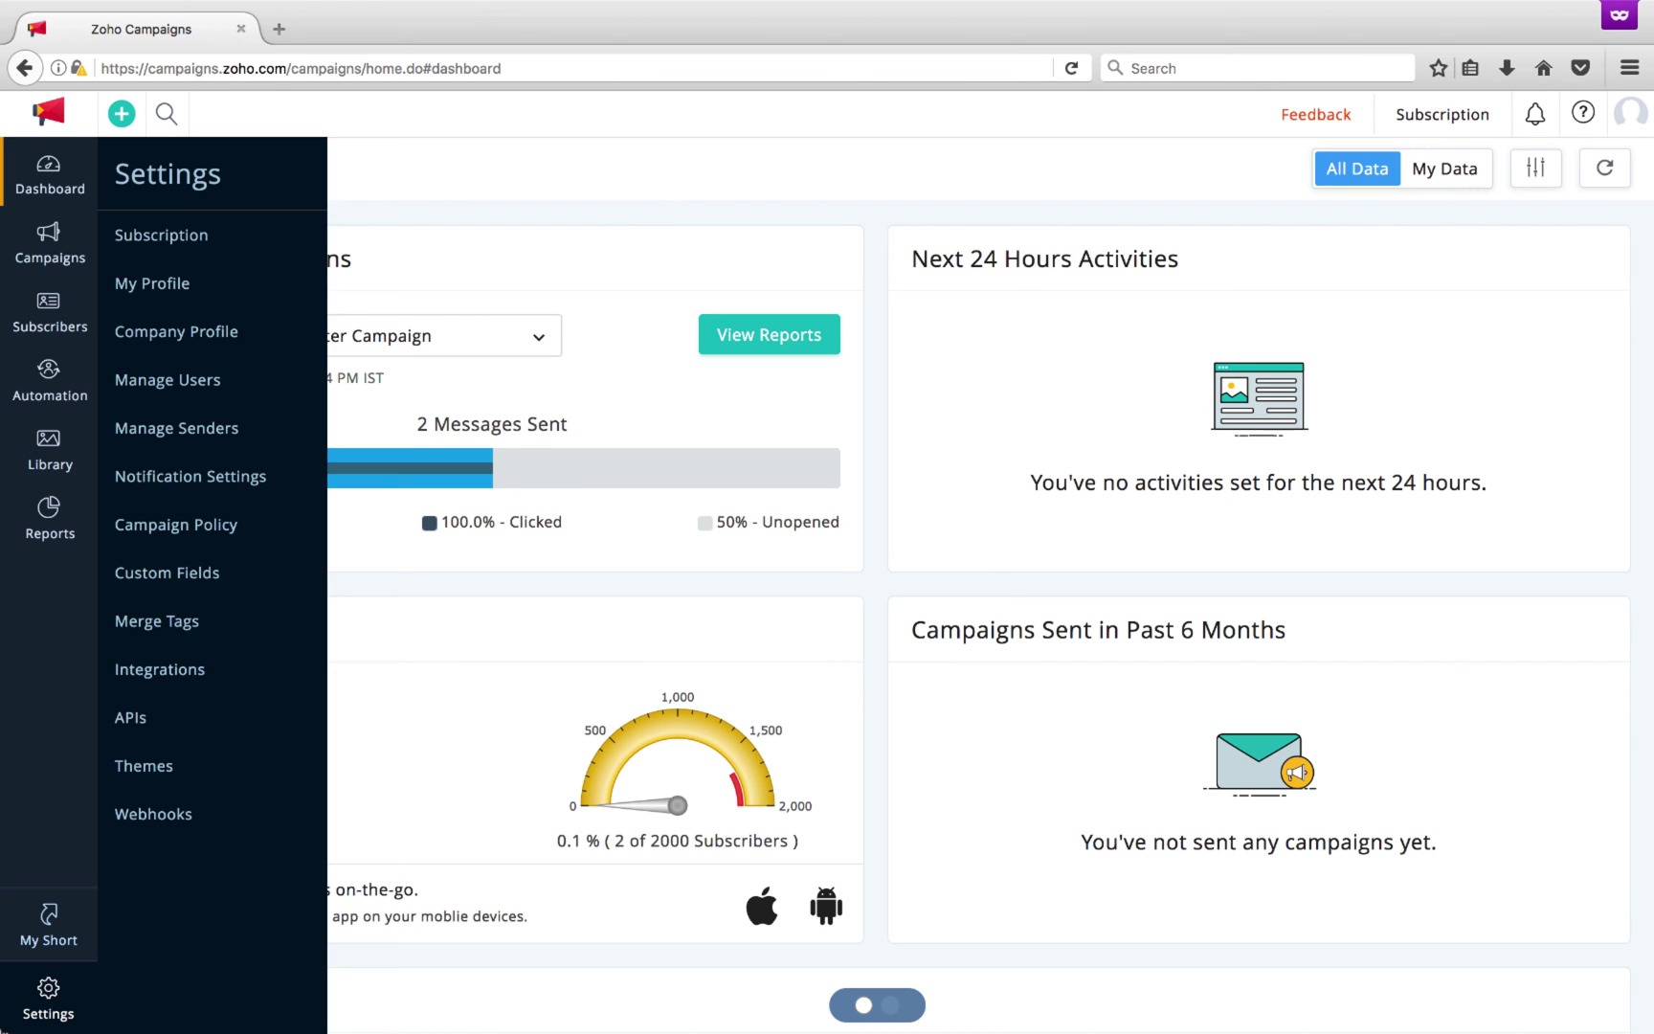
click(158, 573)
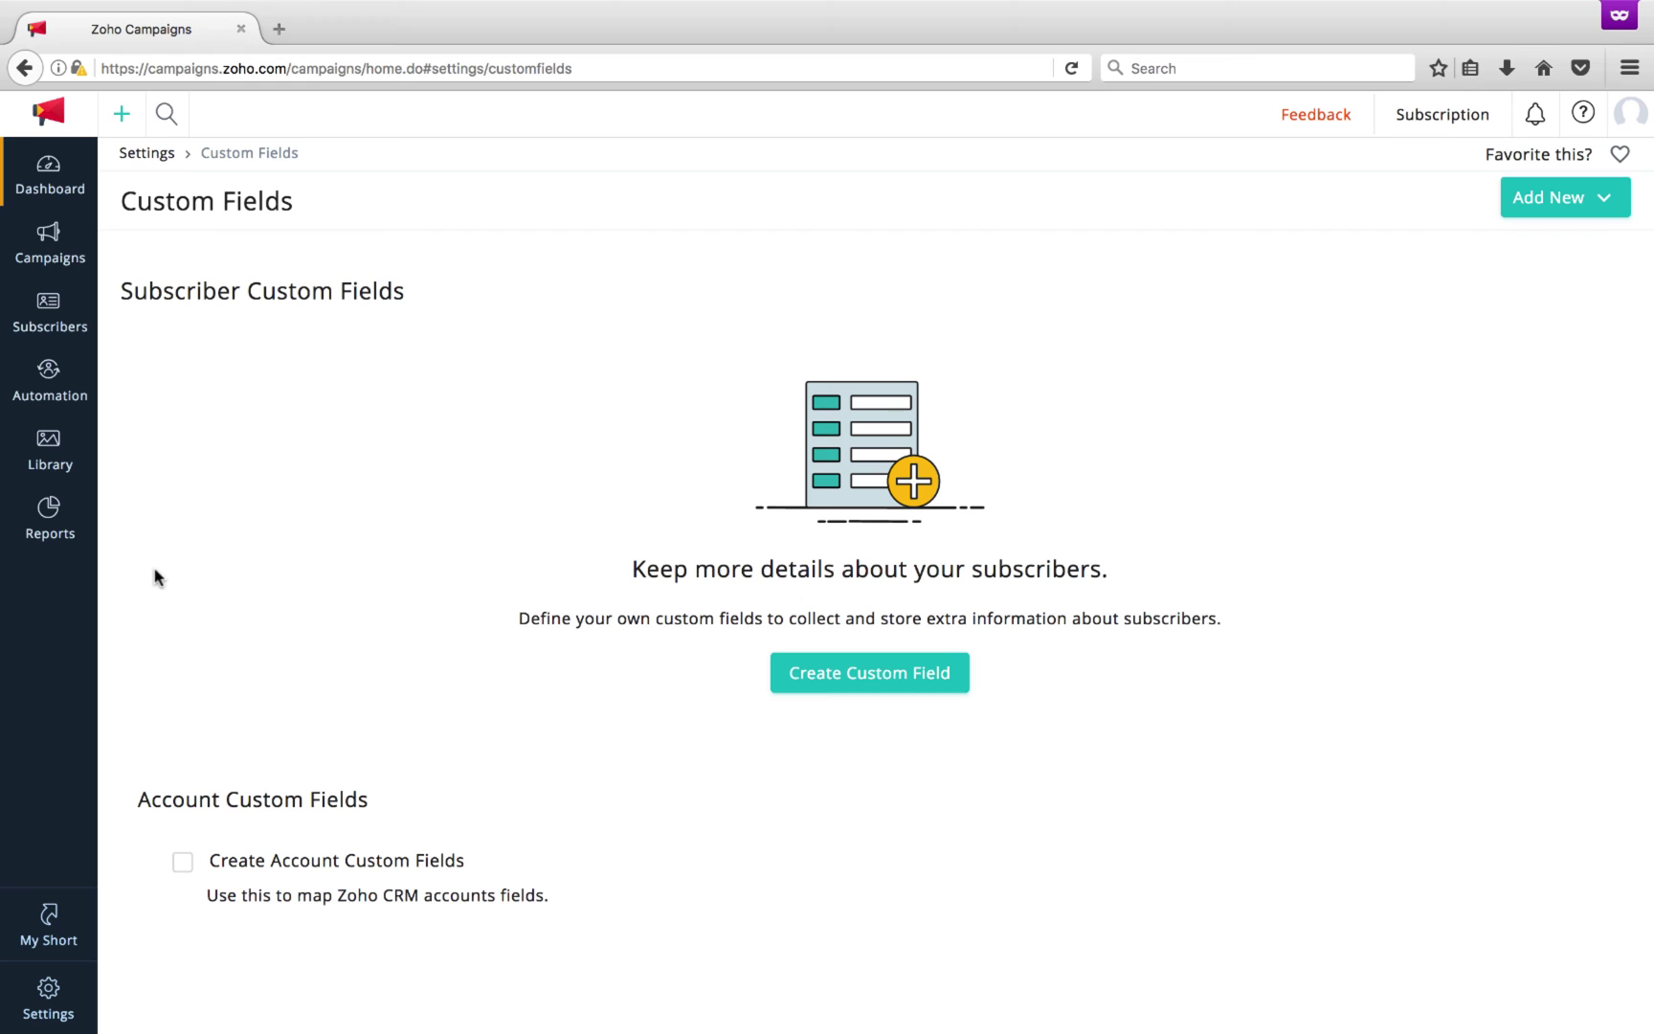
Review Manage Users and the Roles and Privileges tab for the Standard Admin role.
click(47, 993)
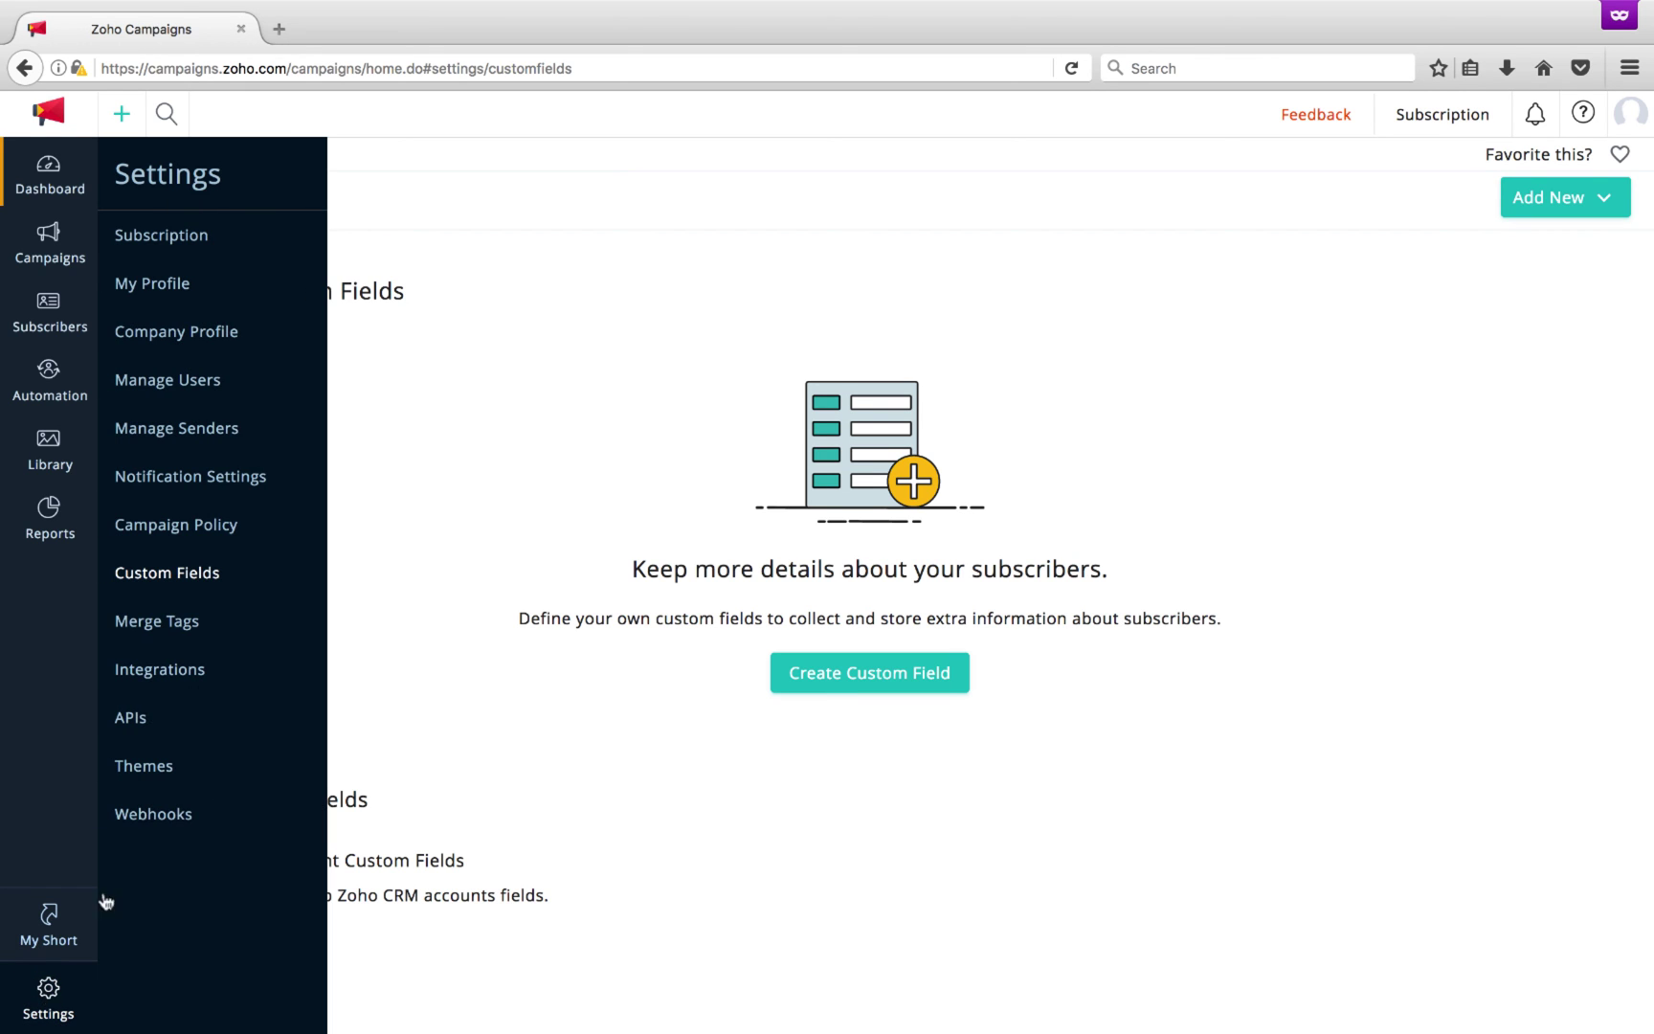
click(171, 382)
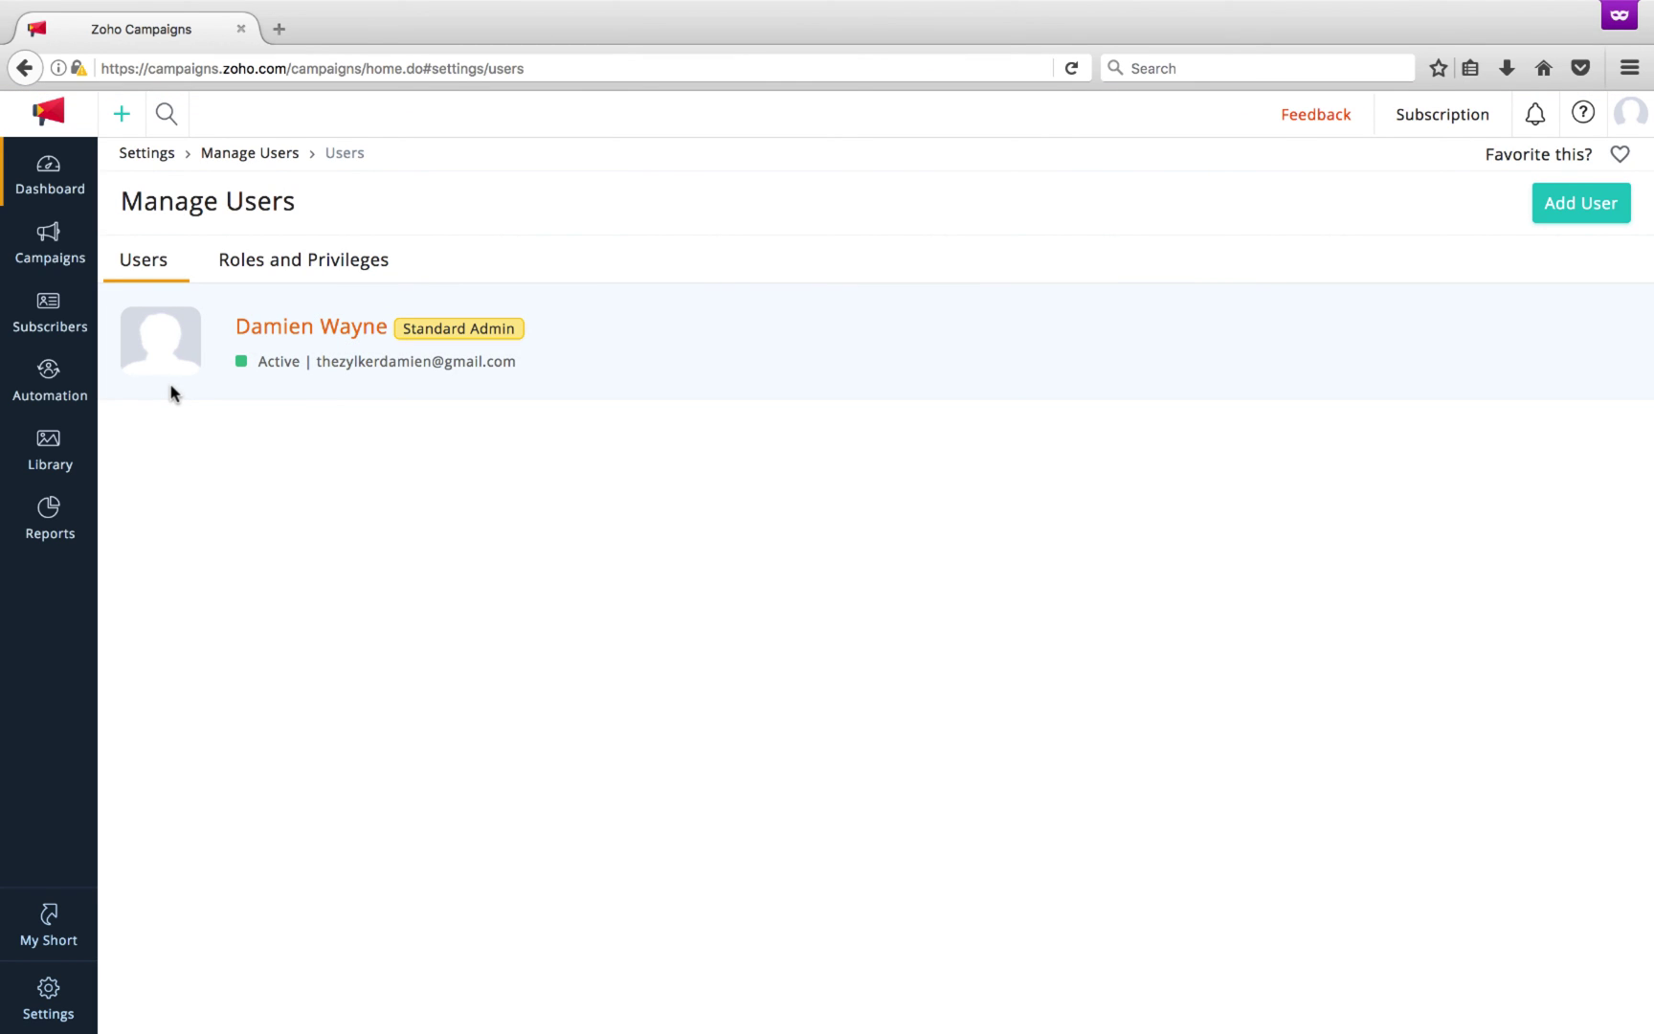
click(296, 263)
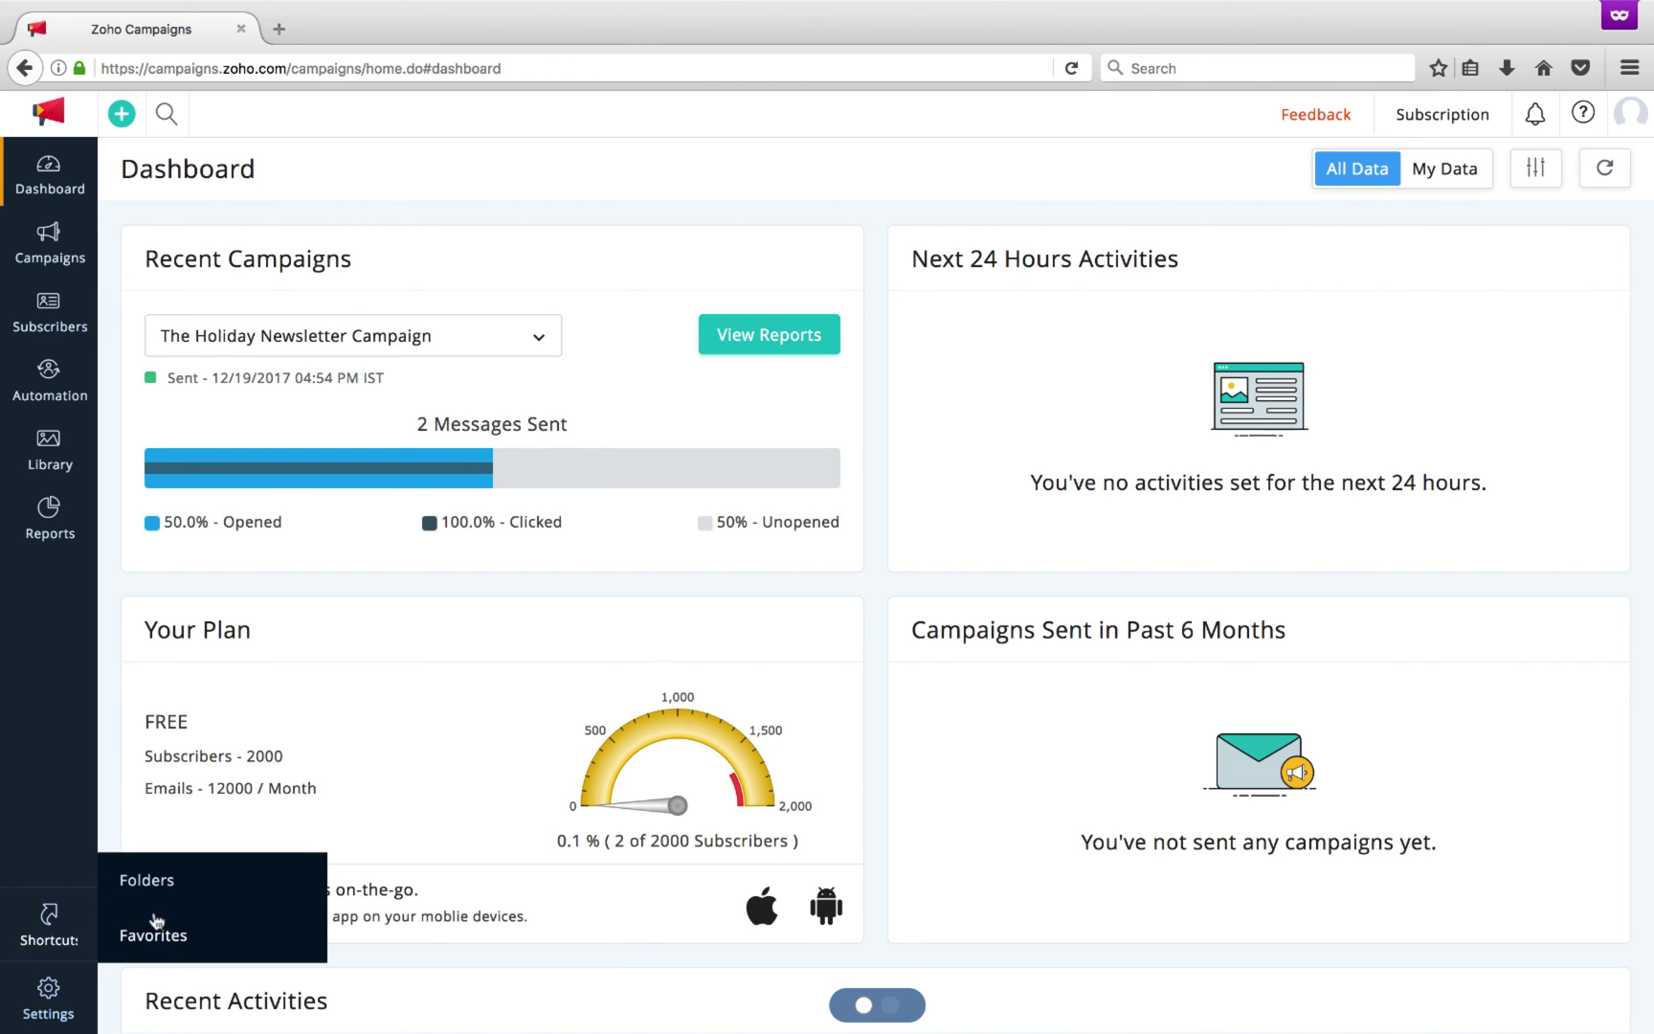
Create a new folder named Zylker from the Folders page.
click(153, 884)
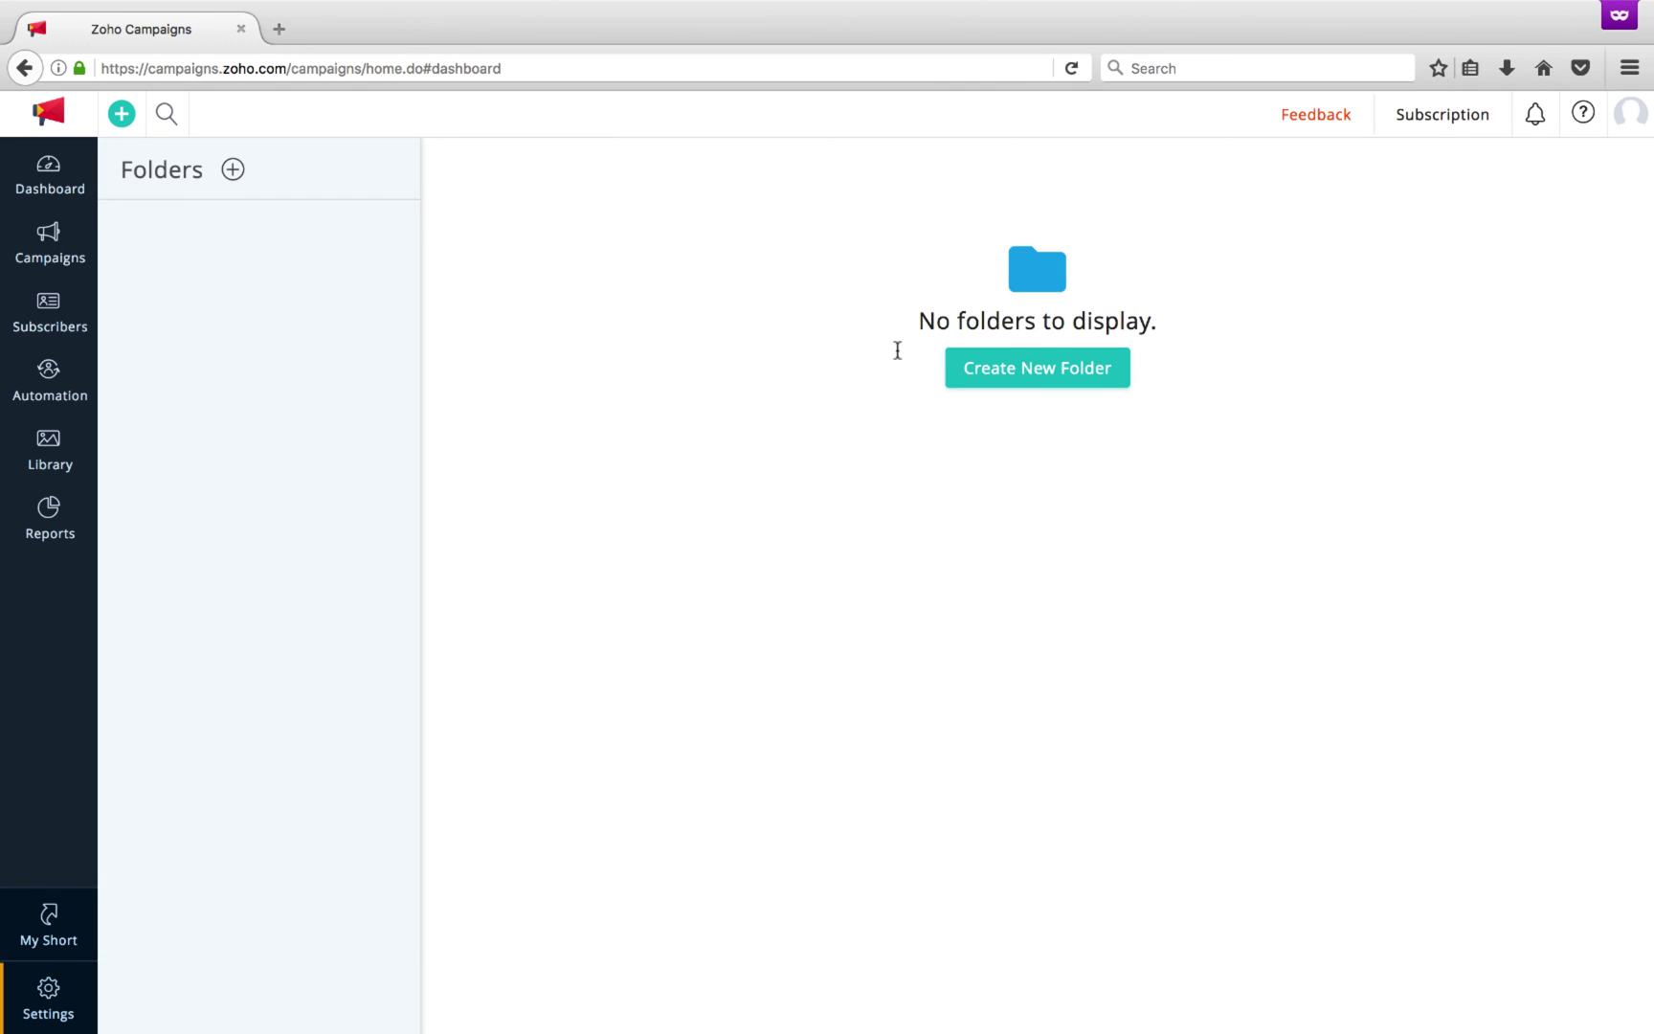
click(1052, 368)
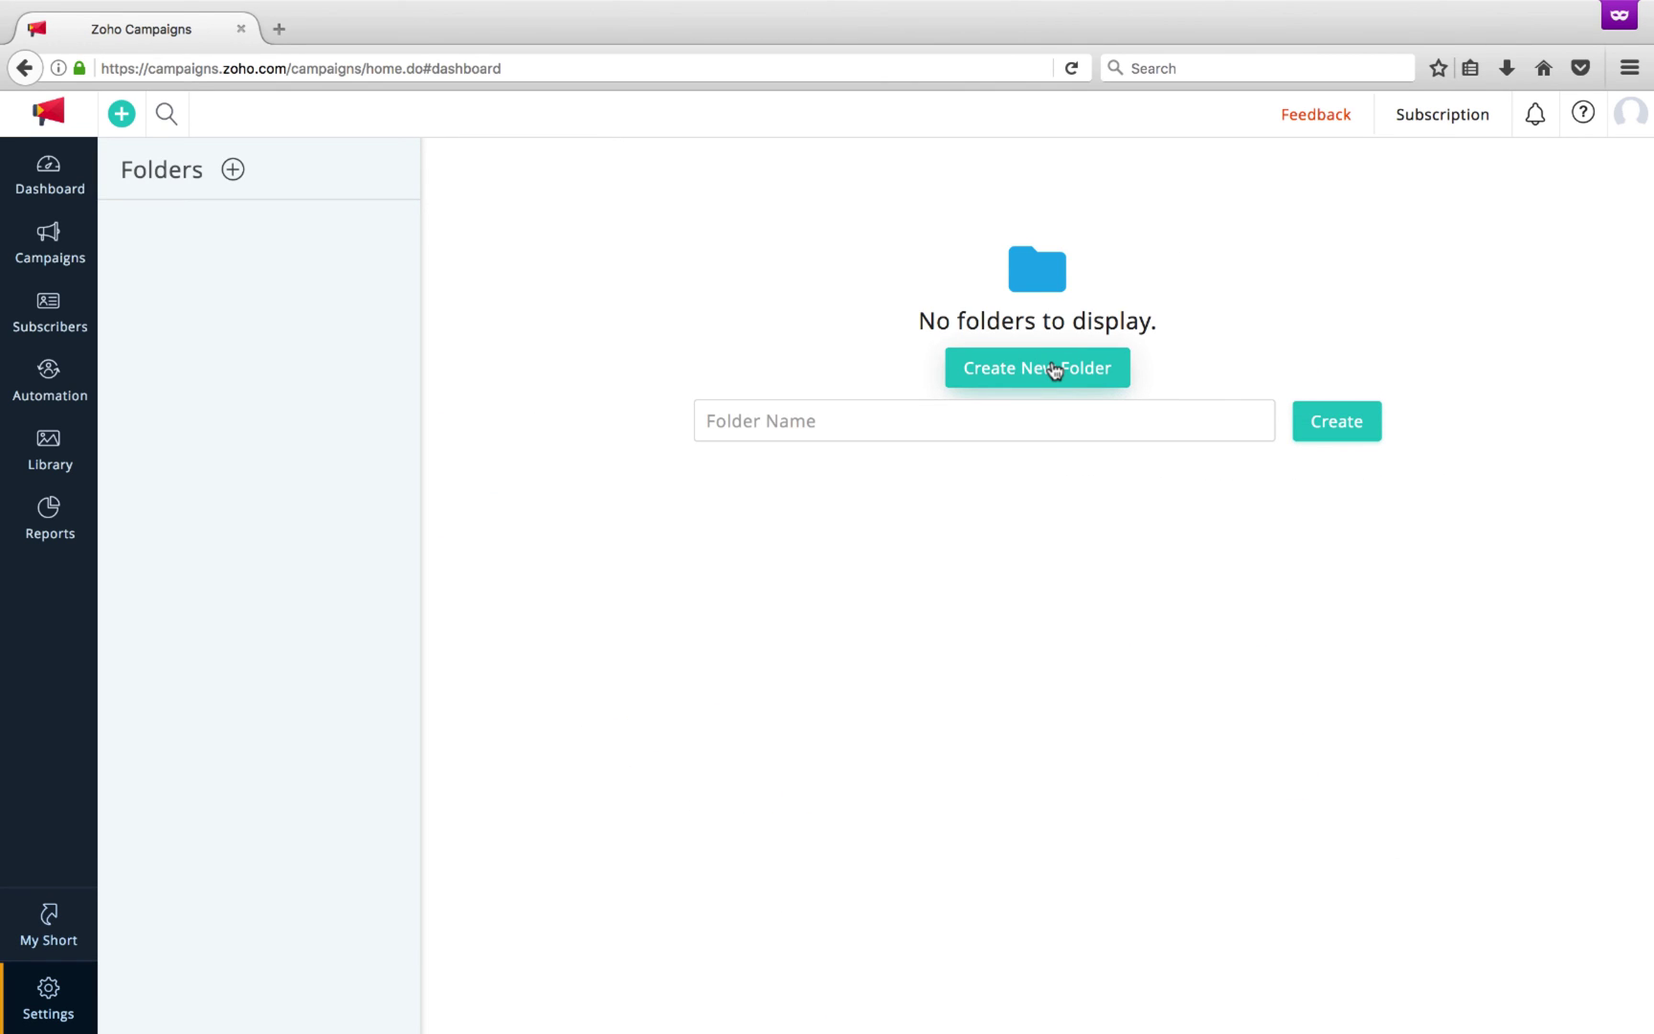
click(983, 425)
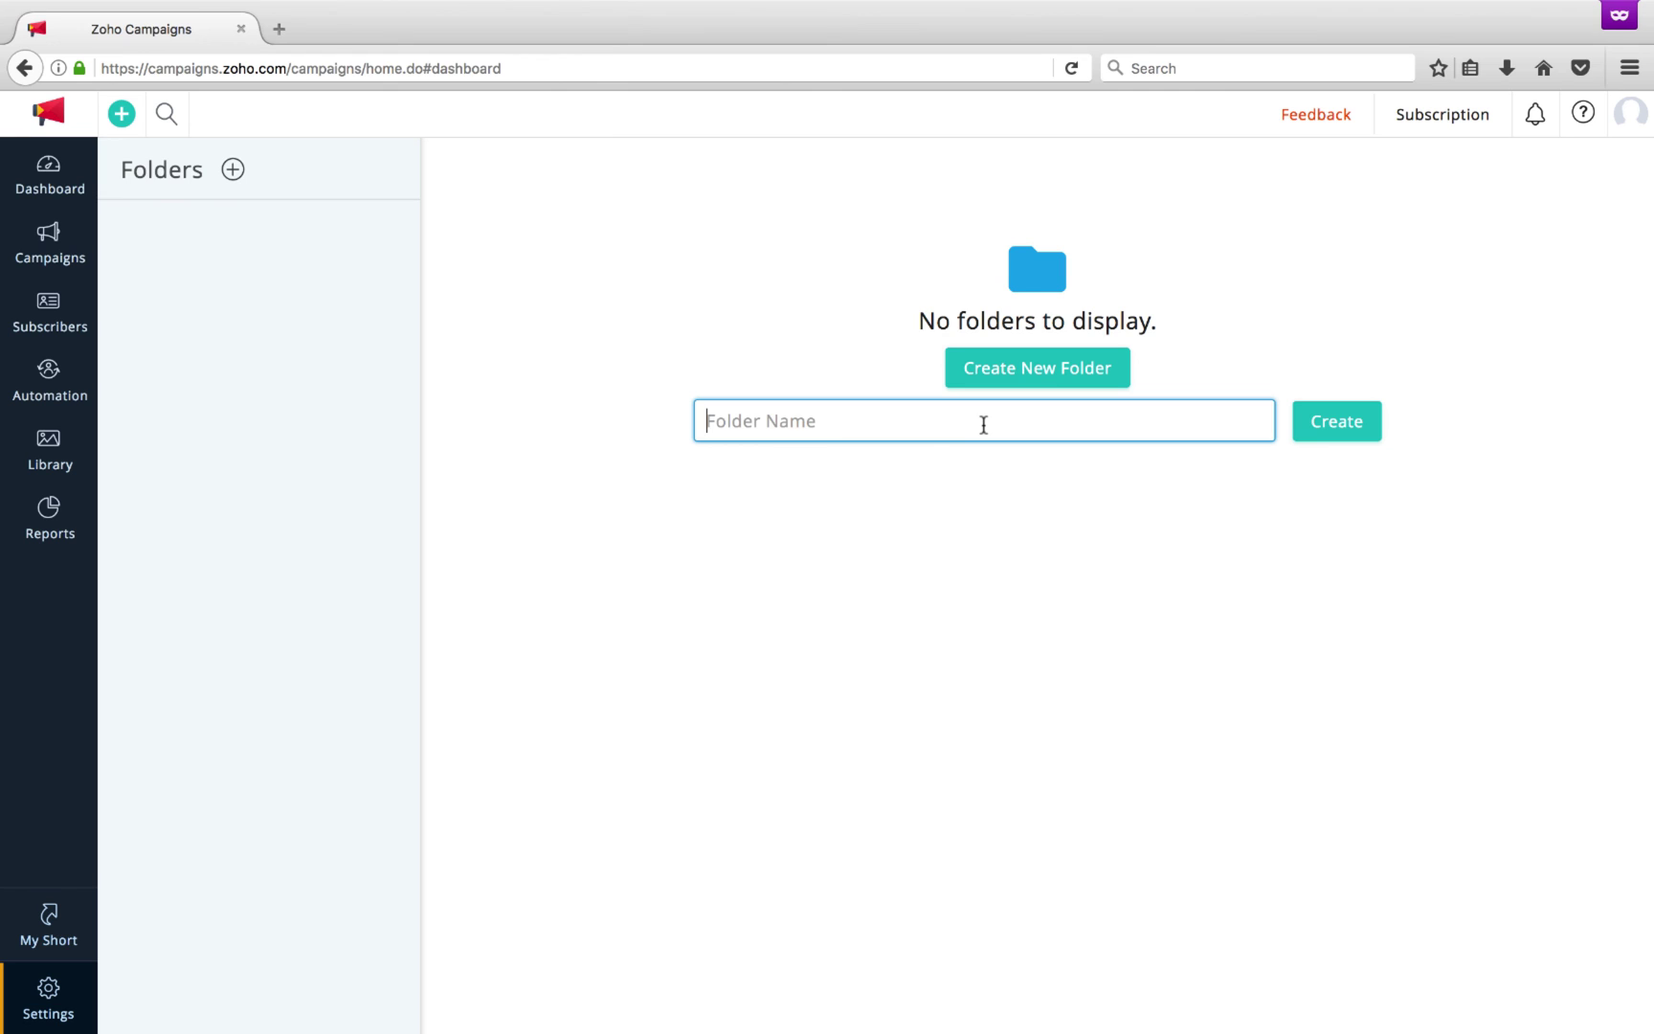
text(Zylker)
click(1356, 426)
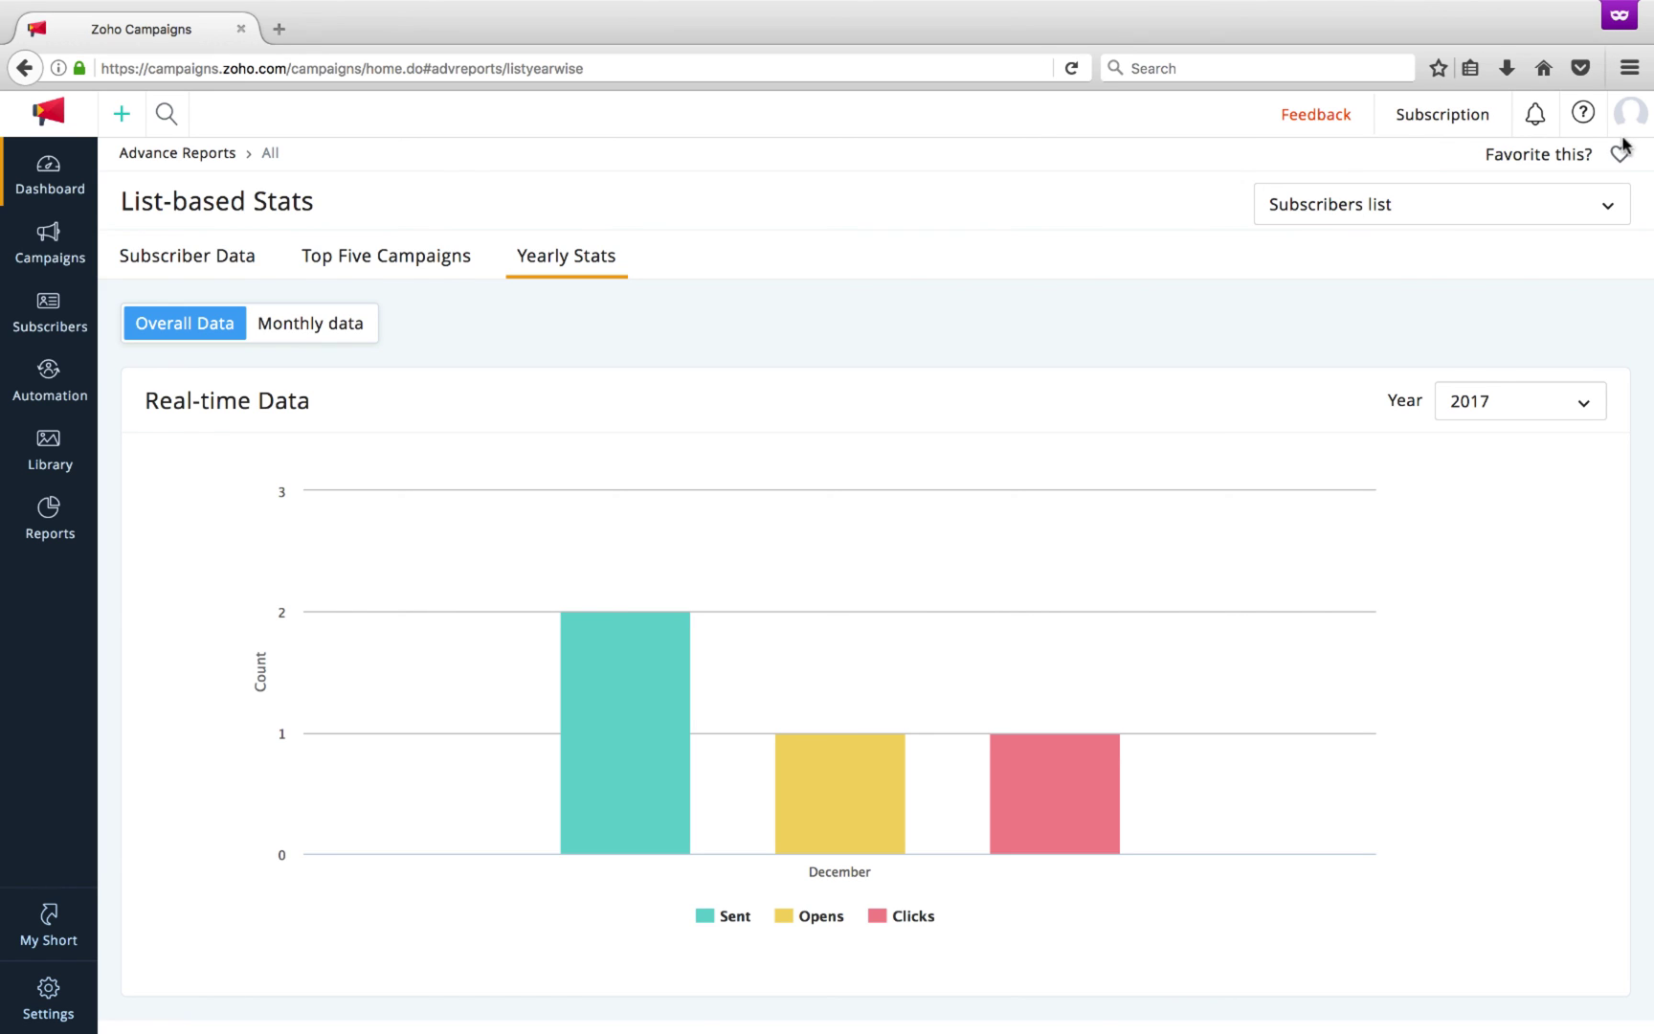
Save the yearly stats report as a favorite named Overall Reports and return to the dashboard.
click(1620, 155)
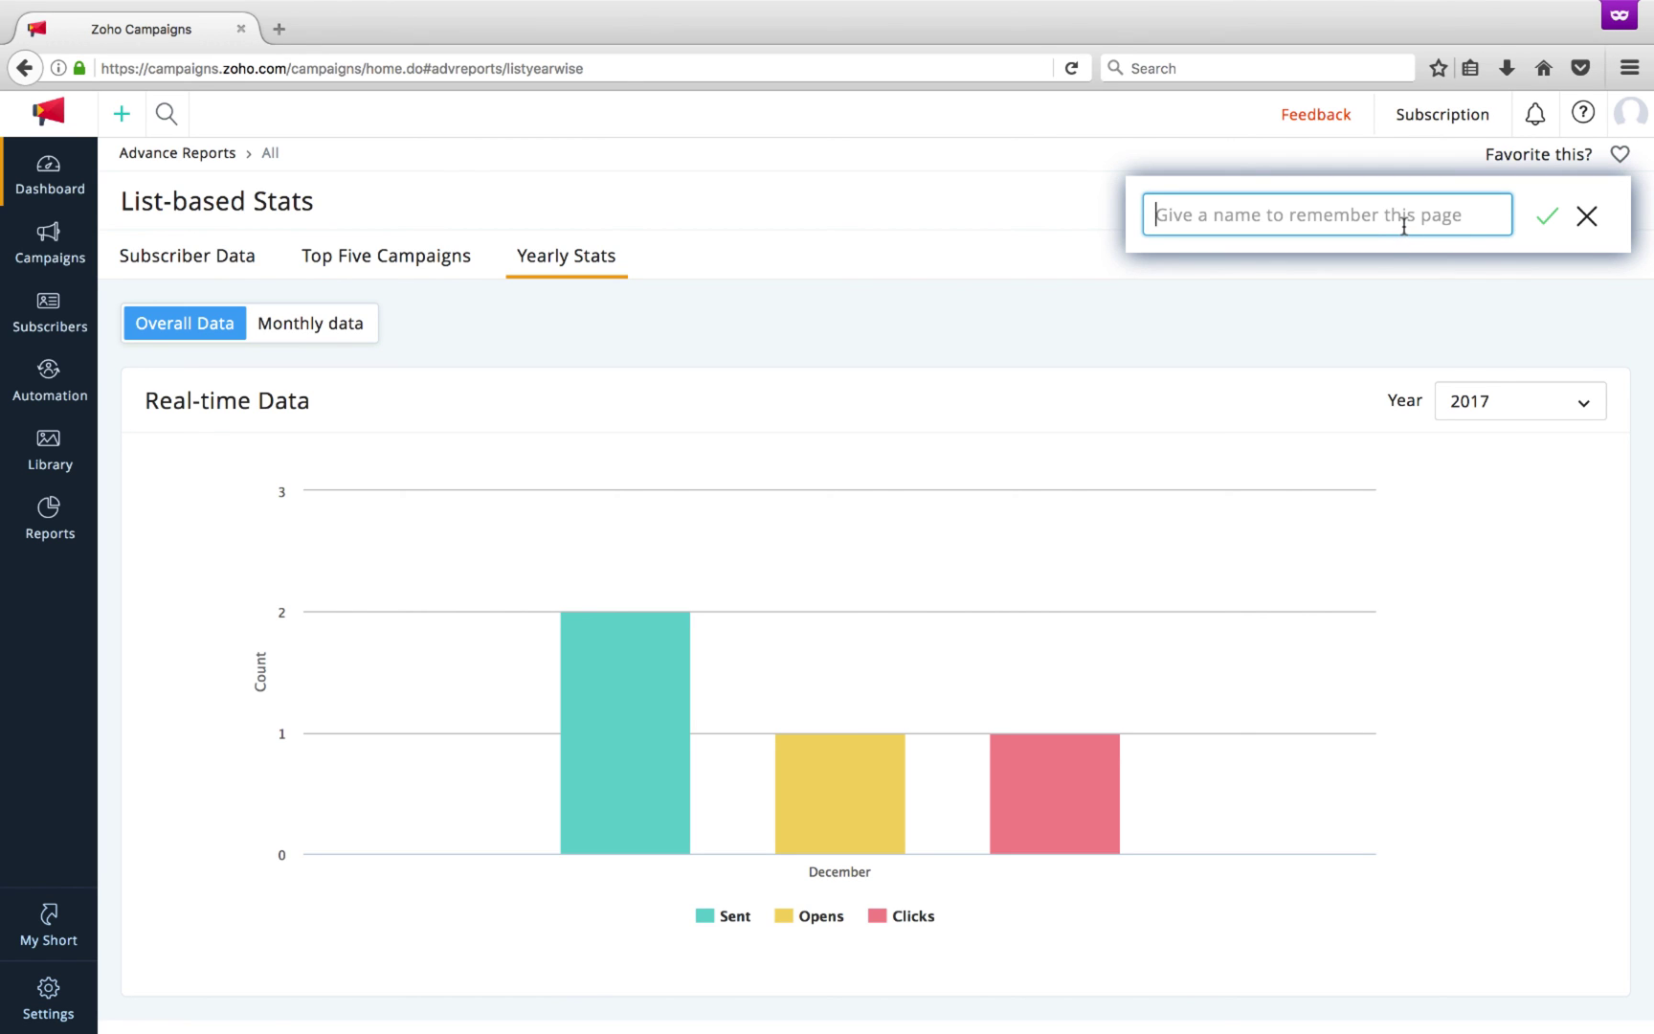
text(Overall Reports)
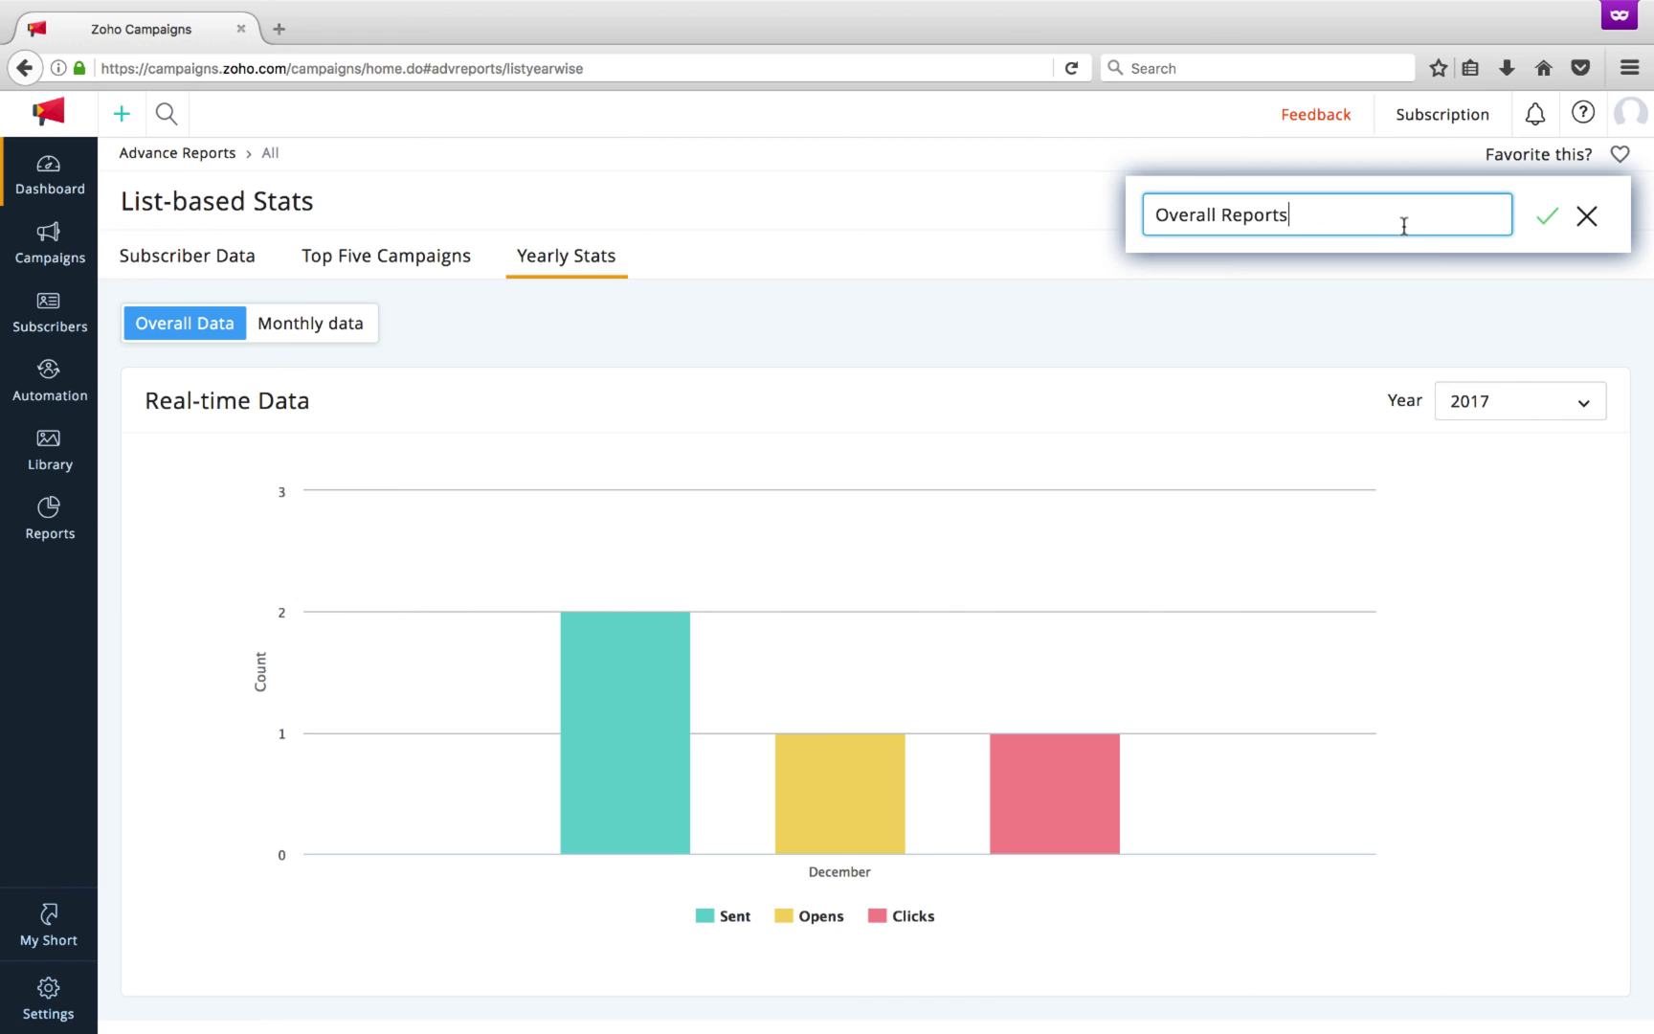
click(1547, 218)
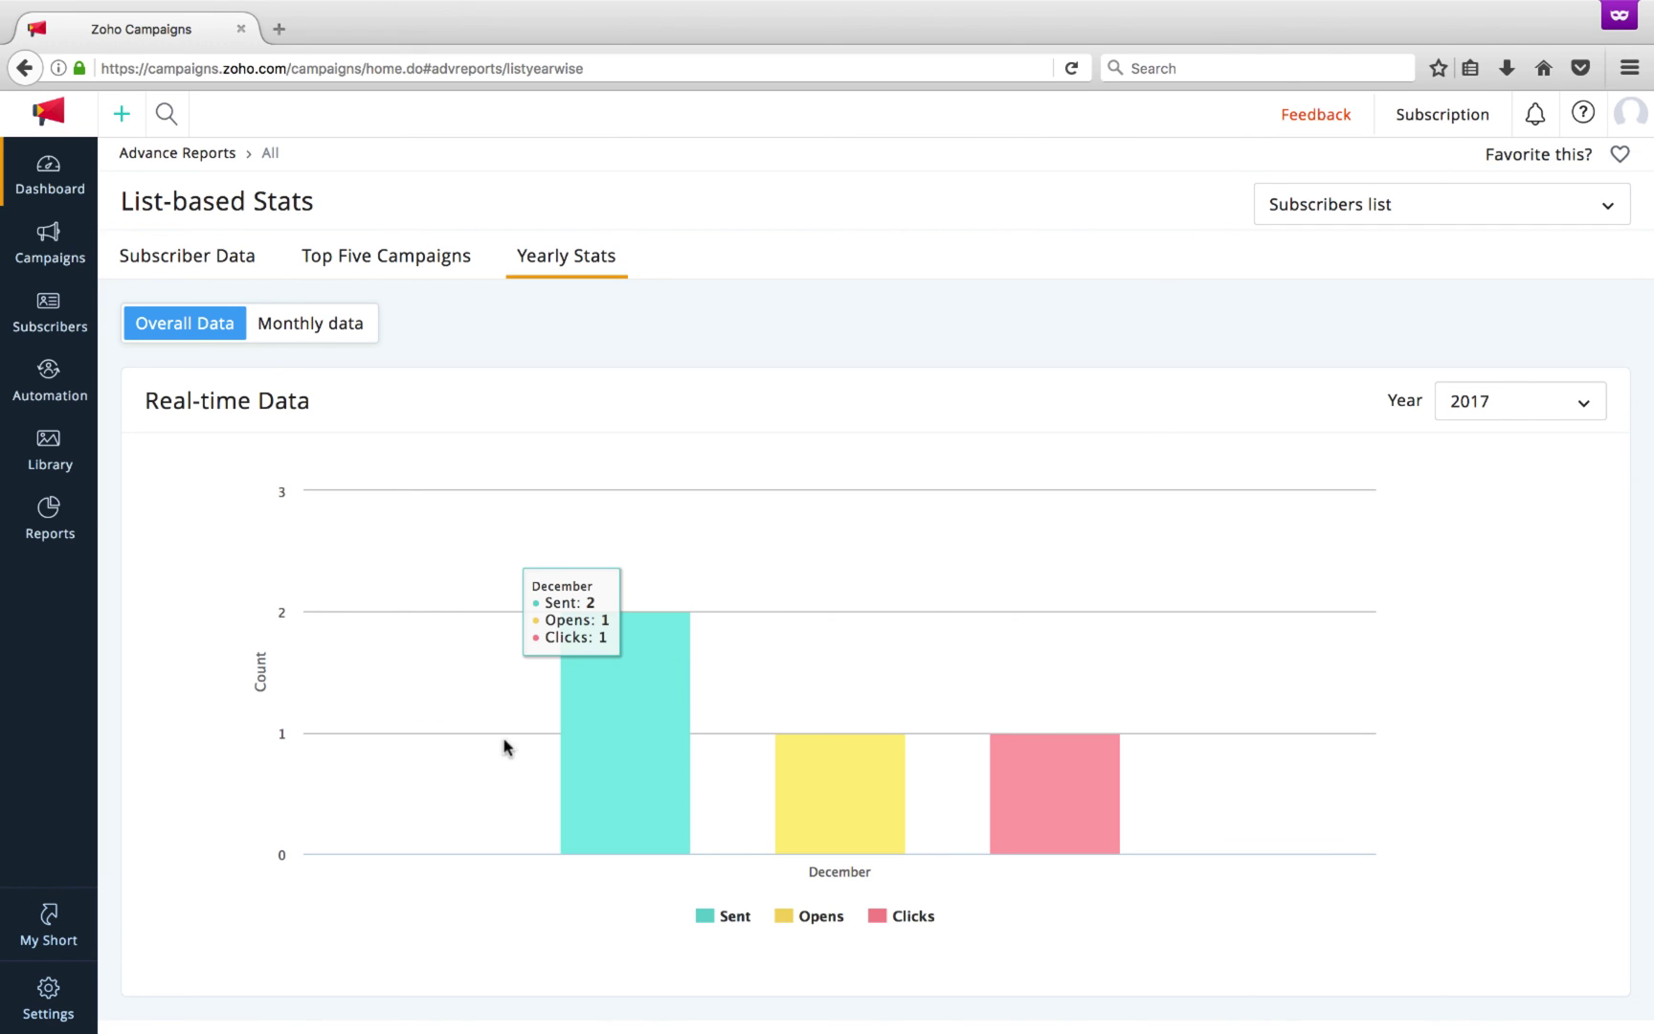
click(145, 934)
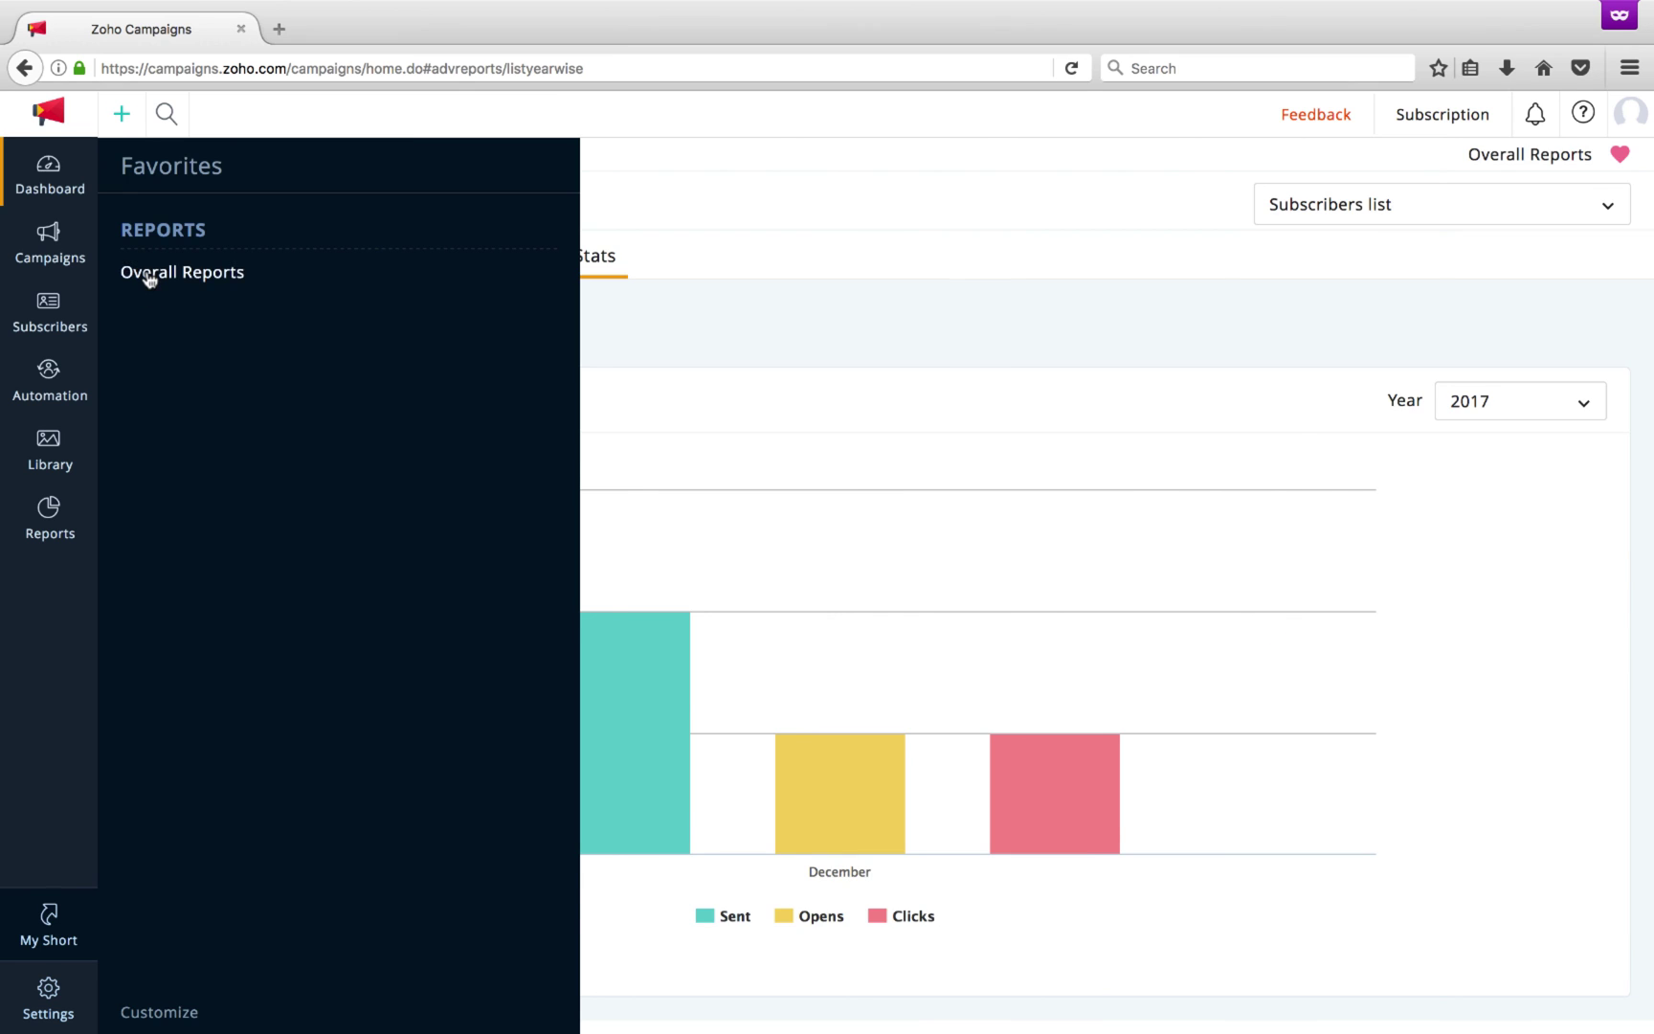
click(149, 276)
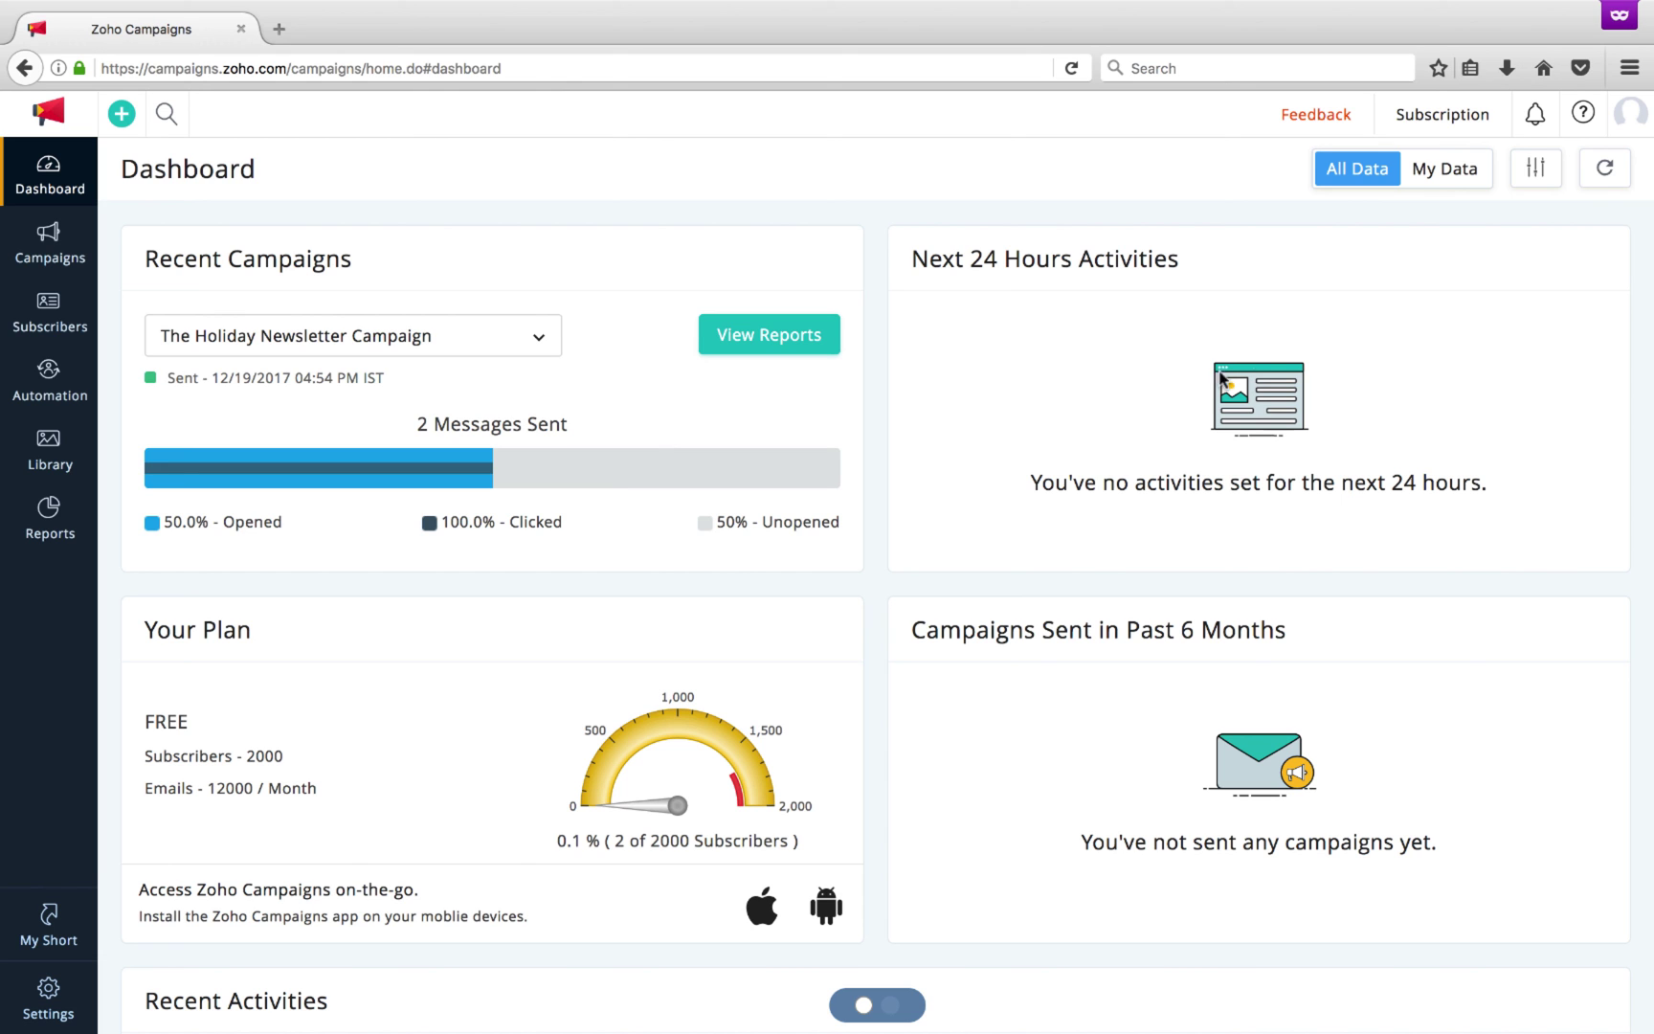
Add the Subscriber Activities block to dashboard page 1, save, and show page 2.
click(1534, 188)
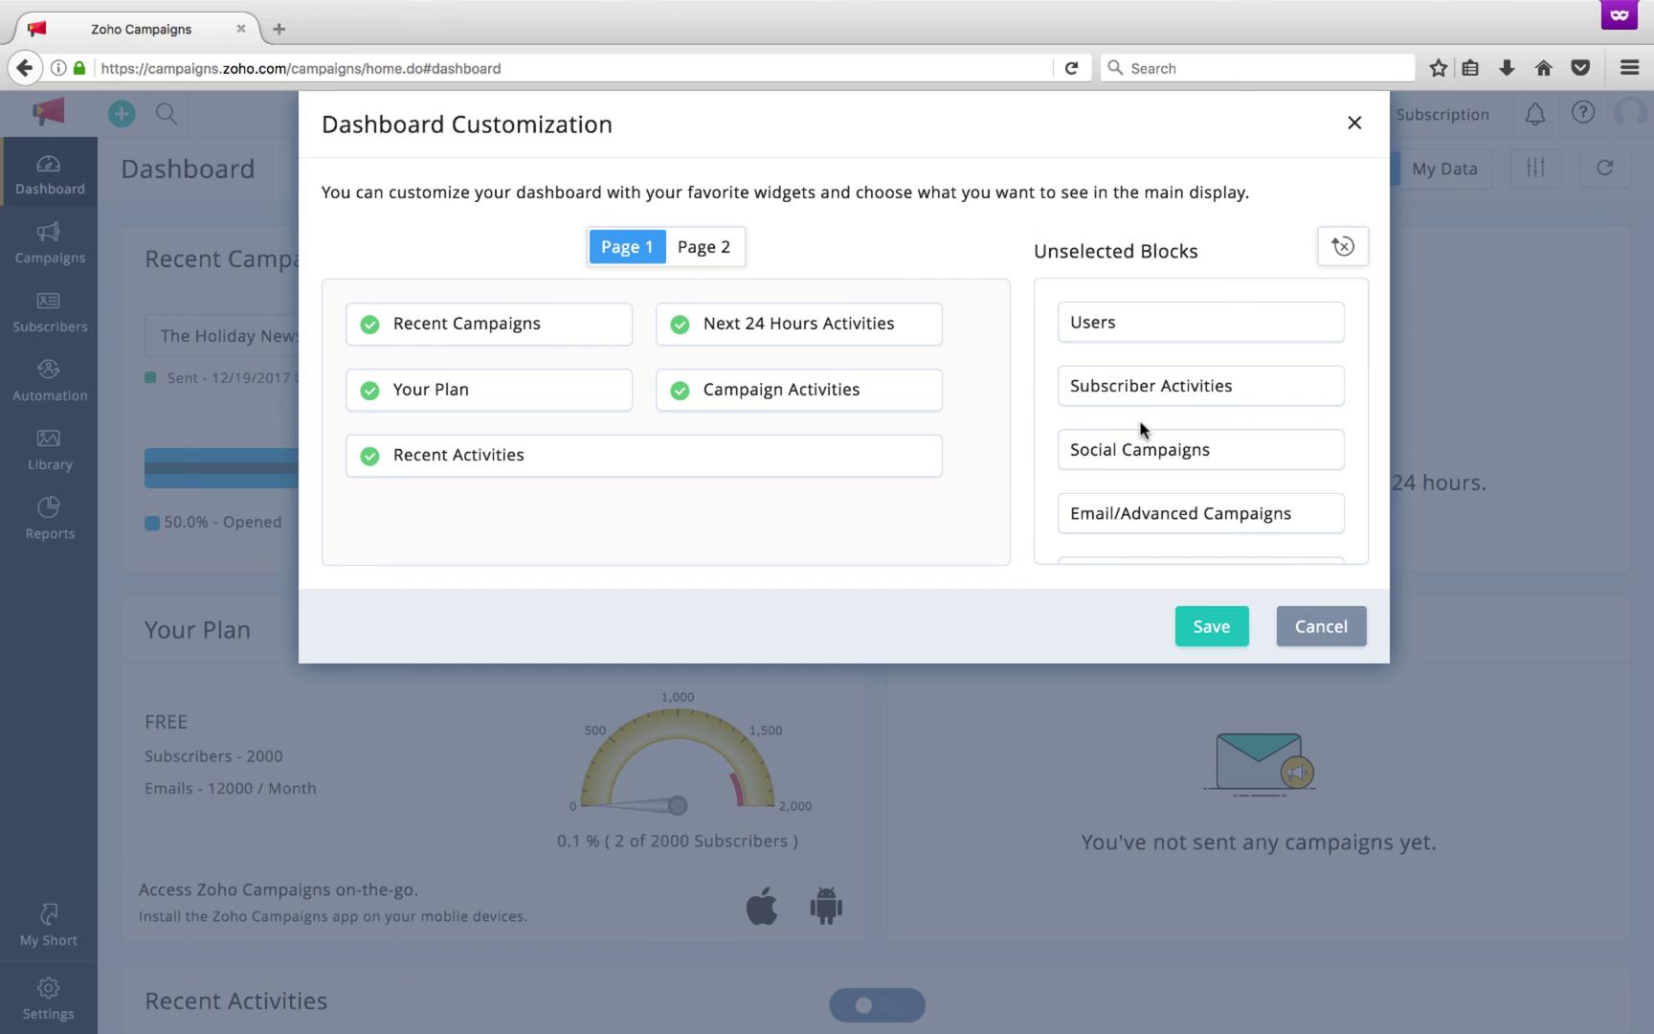
mouse_move(1124, 388)
mouse_down()
mouse_move(723, 550)
mouse_move(581, 521)
mouse_up()
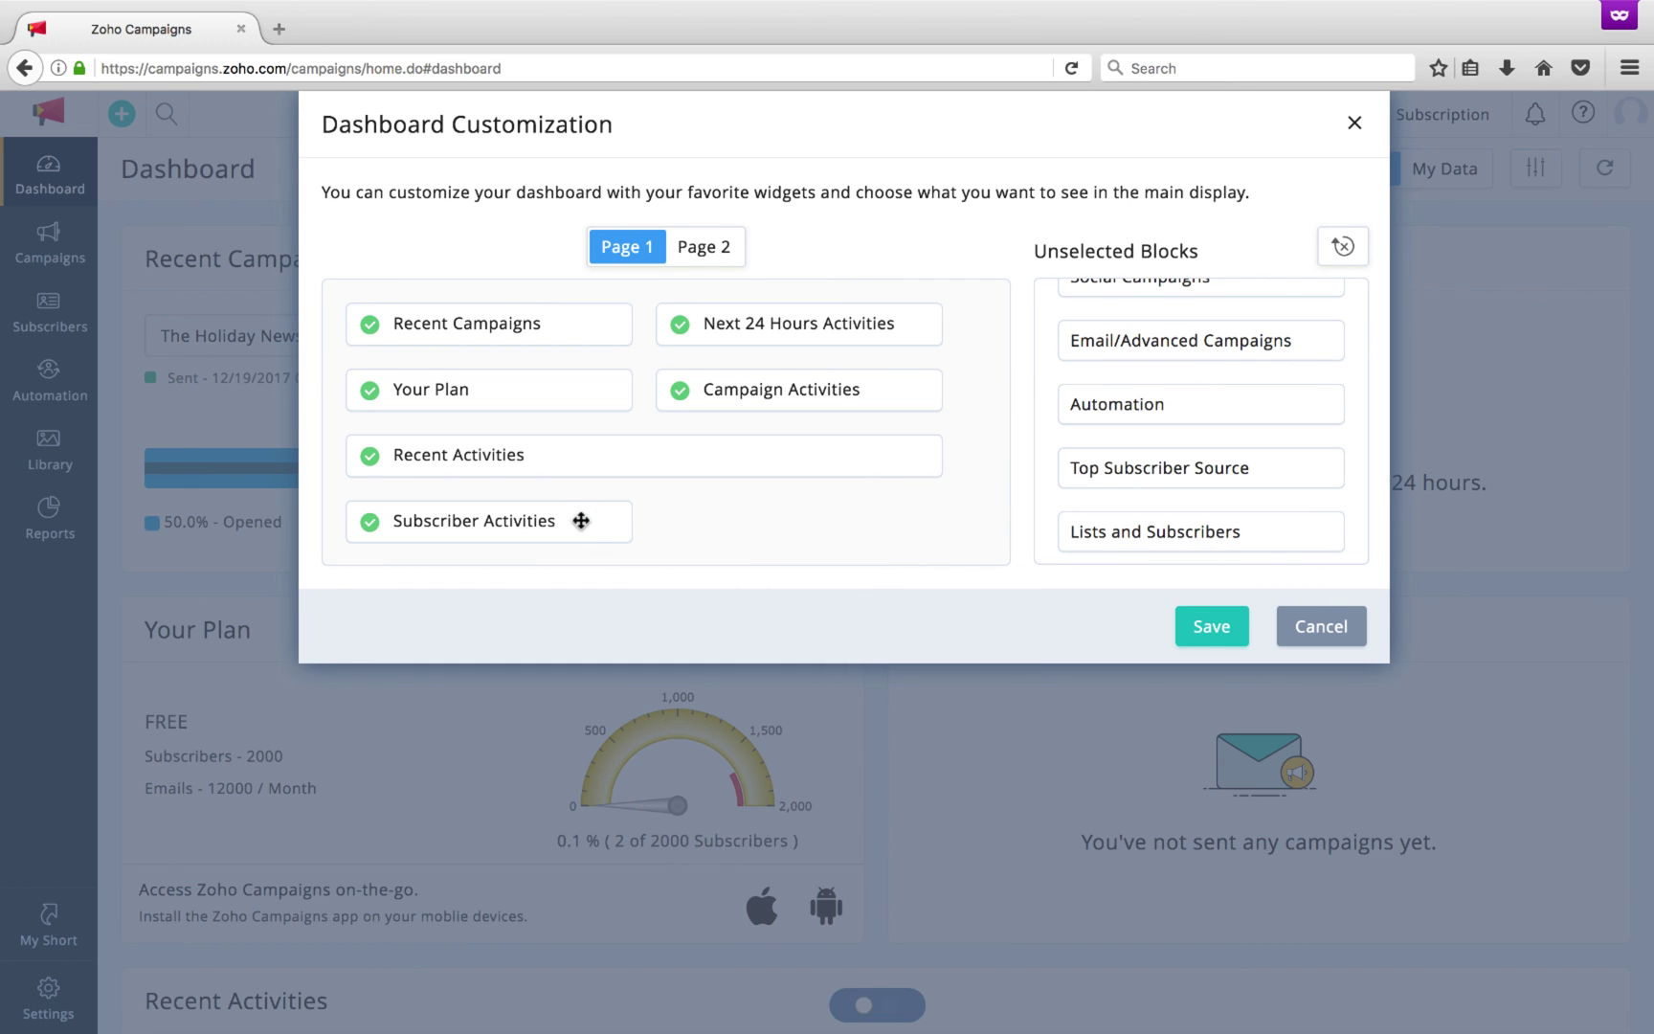
click(1202, 623)
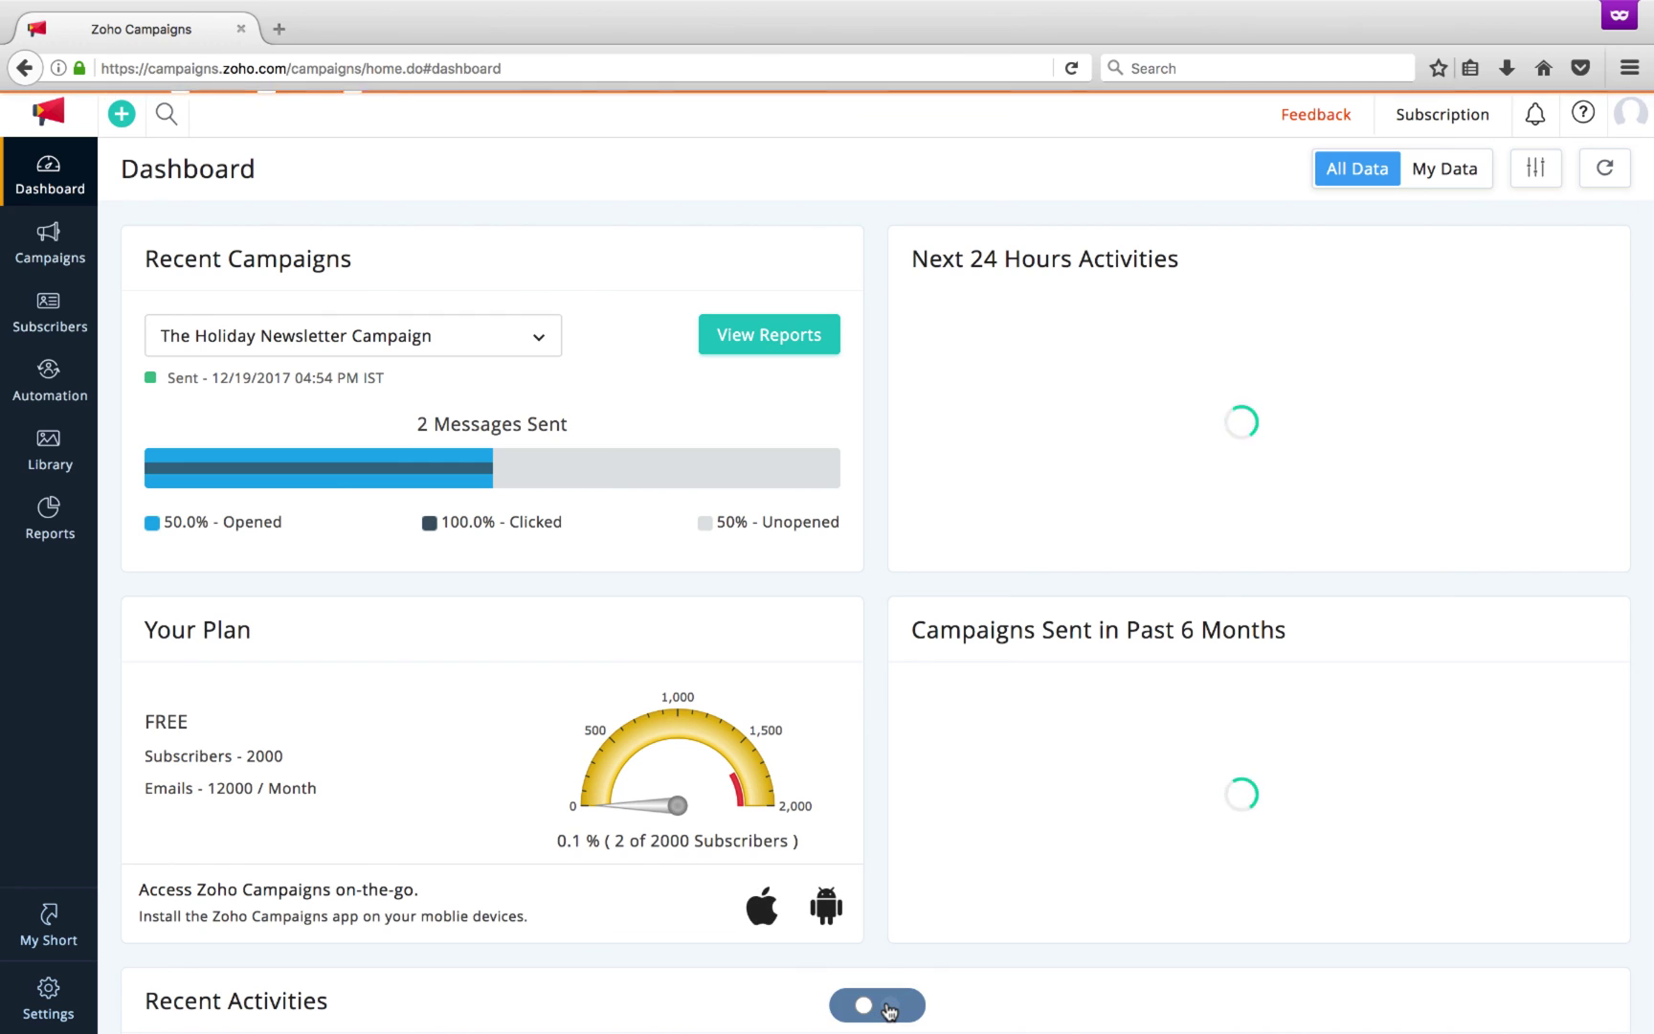
click(889, 1006)
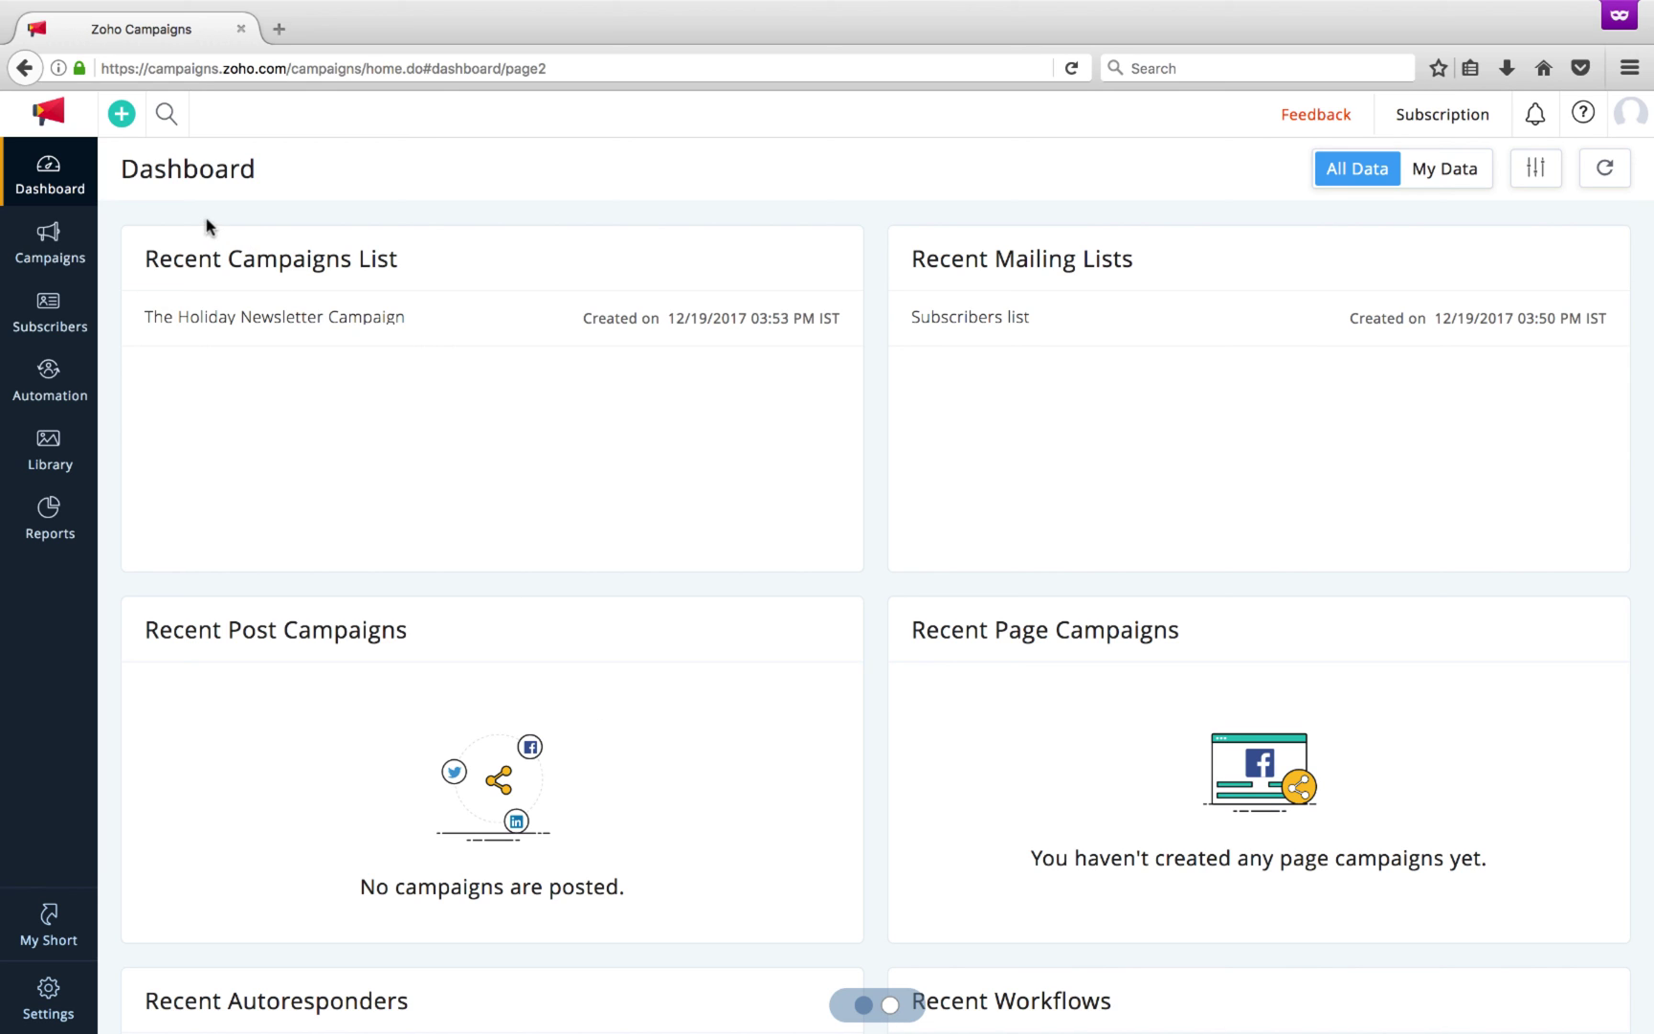
click(116, 116)
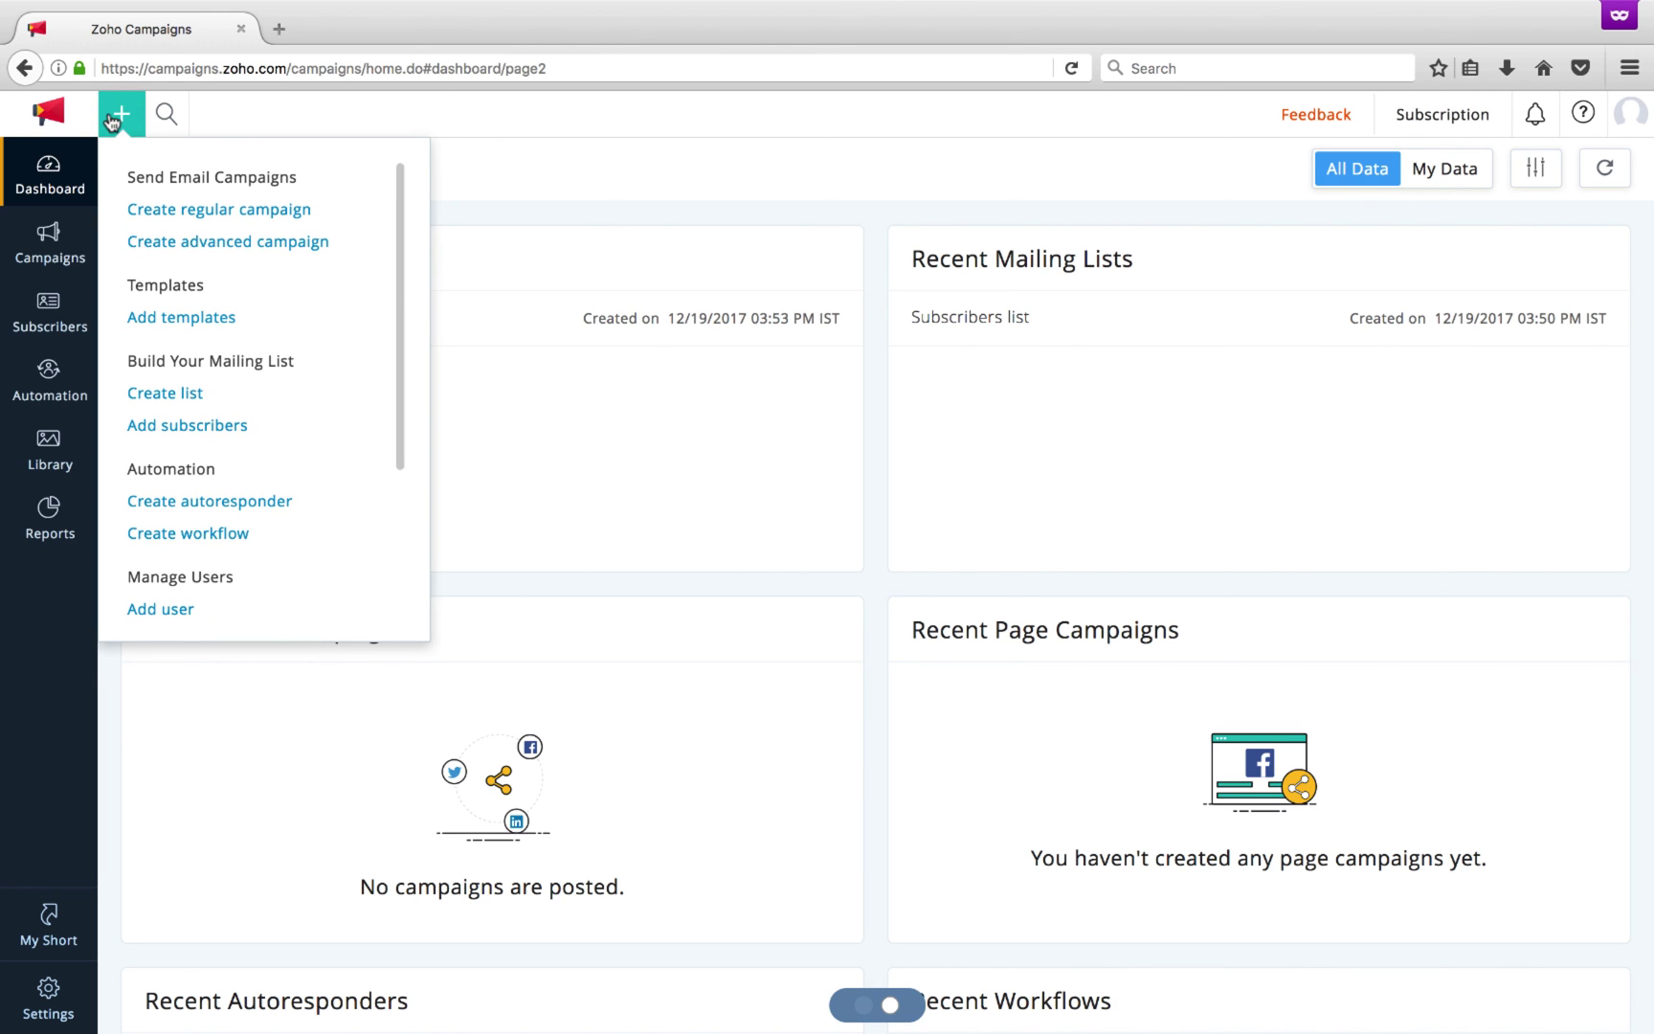
scroll(254, 436, down, 3)
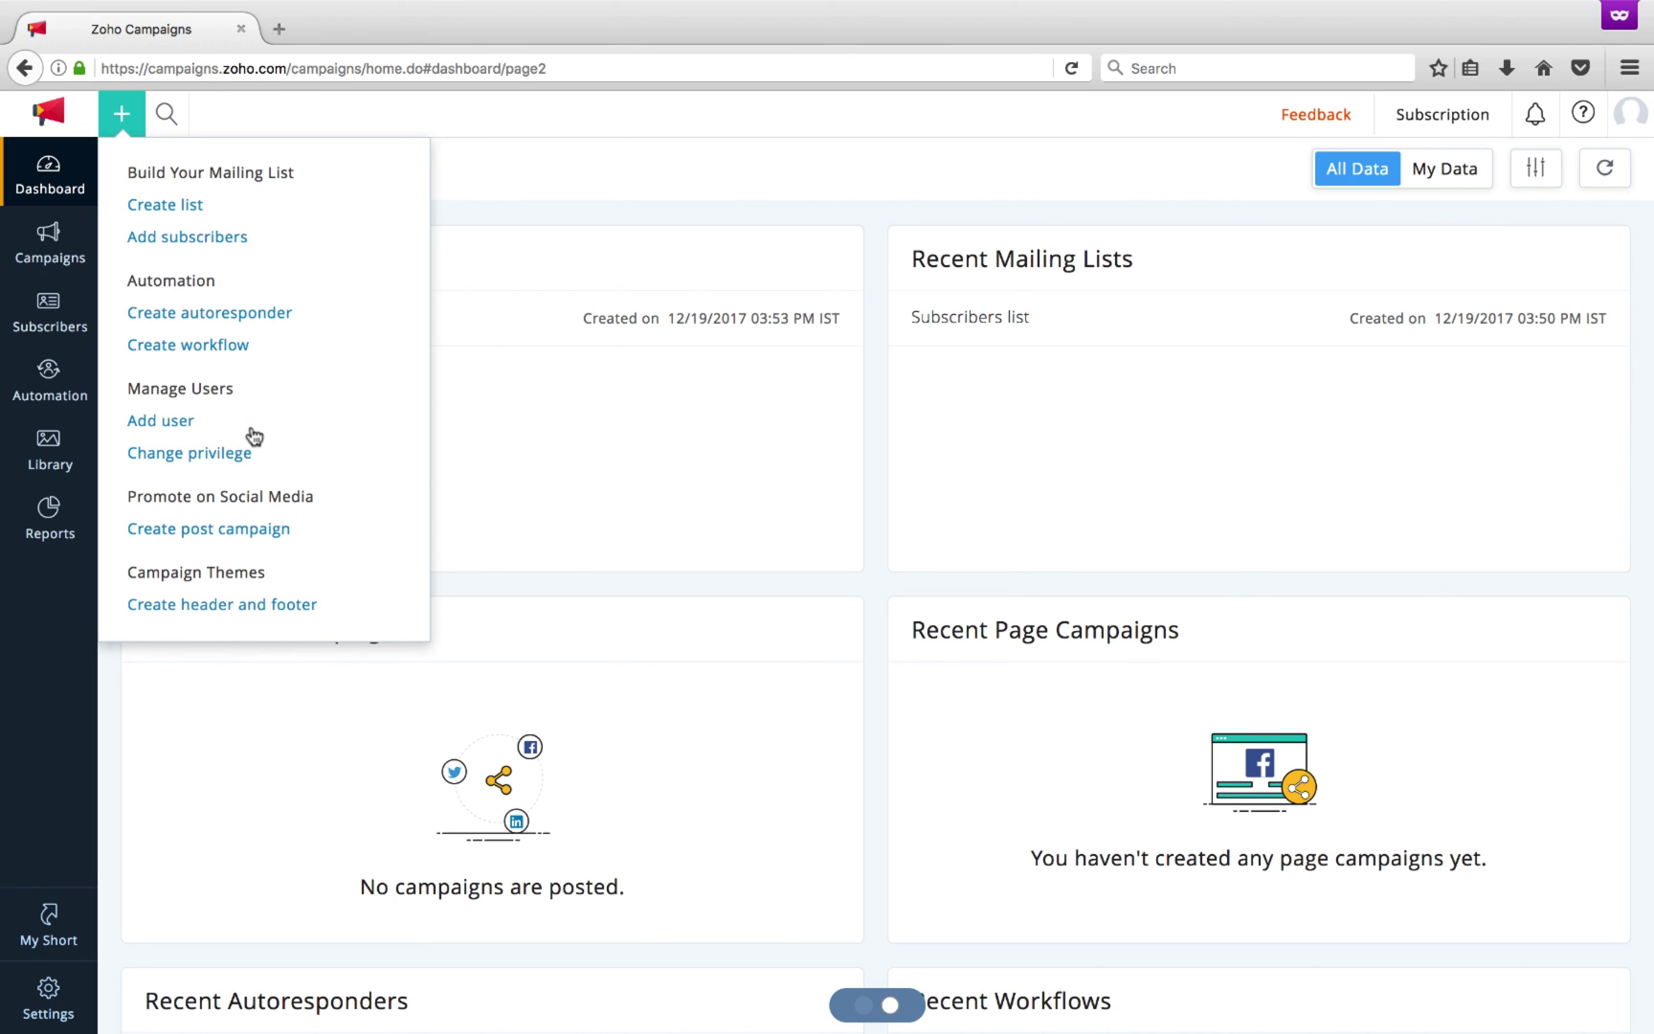
scroll(253, 436, up, 5)
click(165, 116)
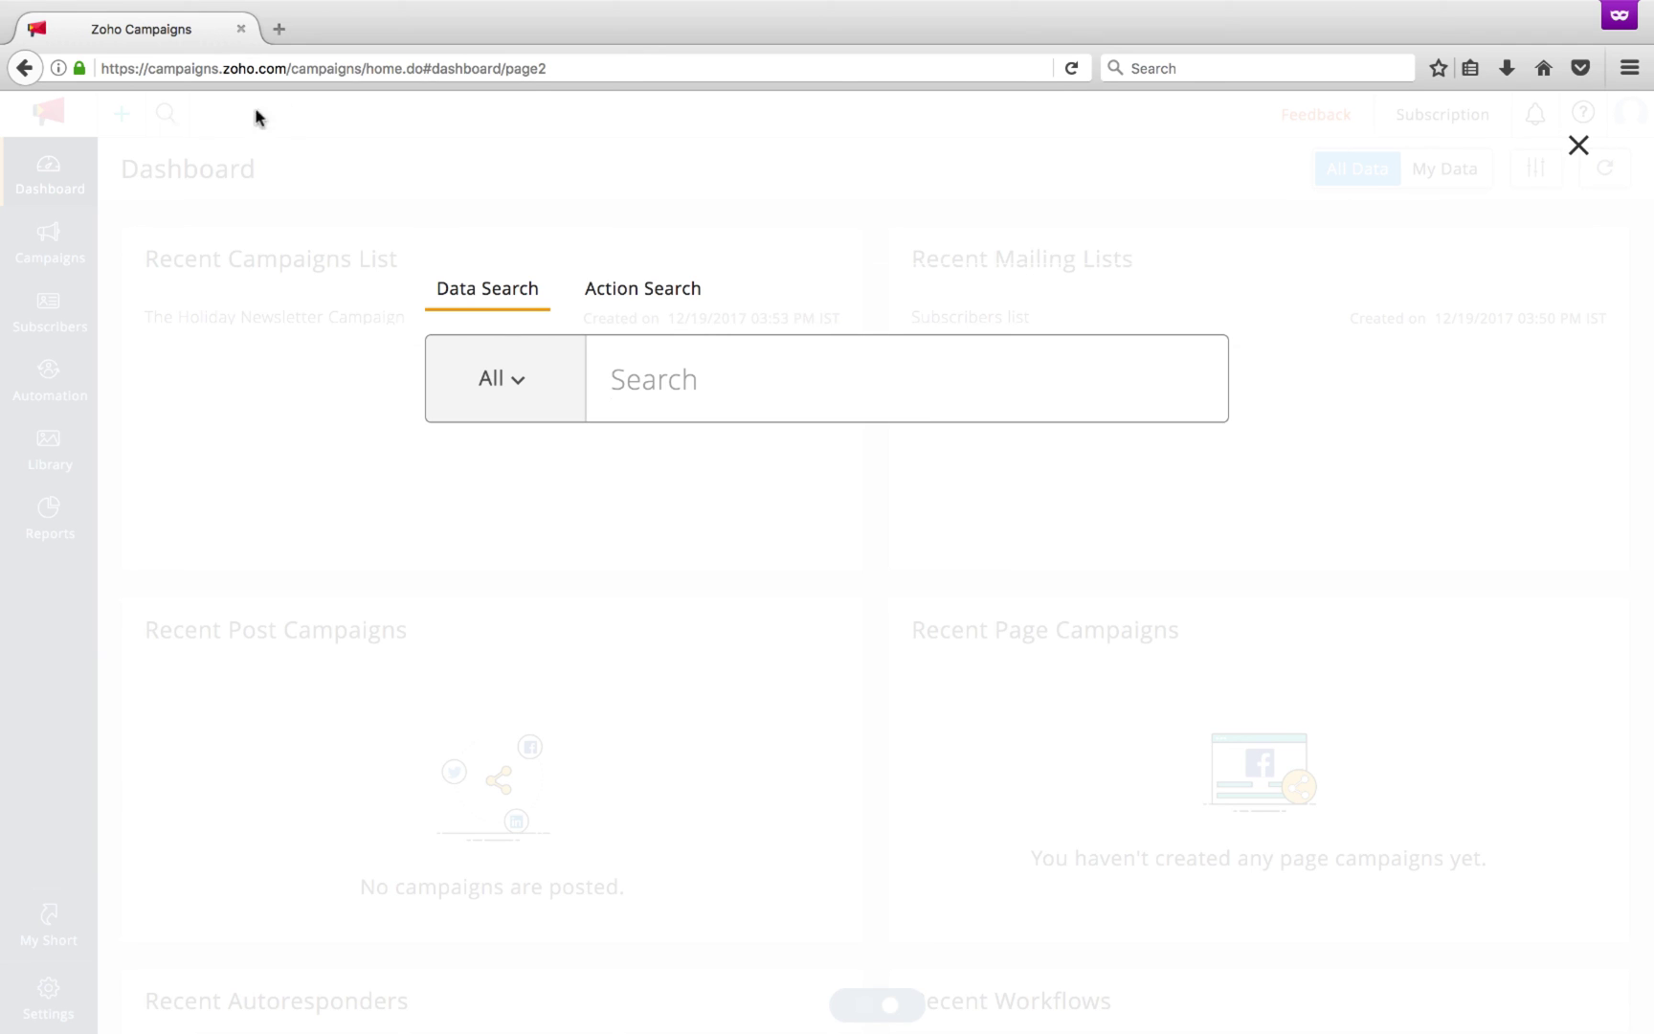
click(663, 292)
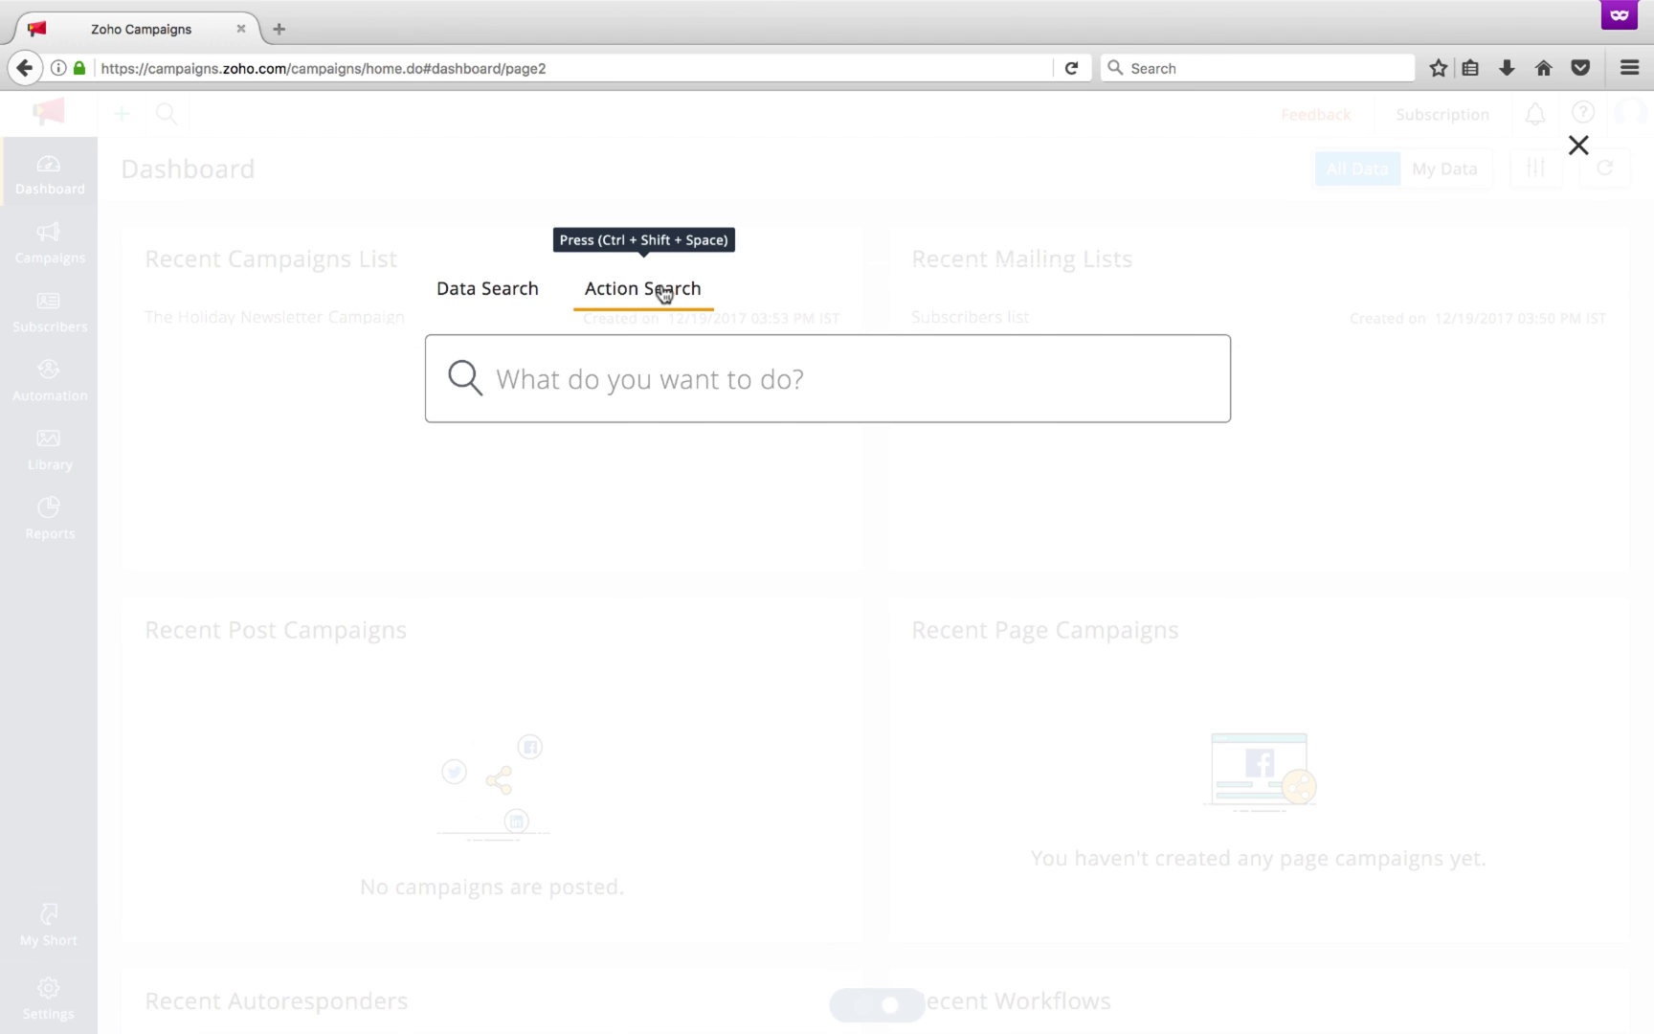
key(Escape)
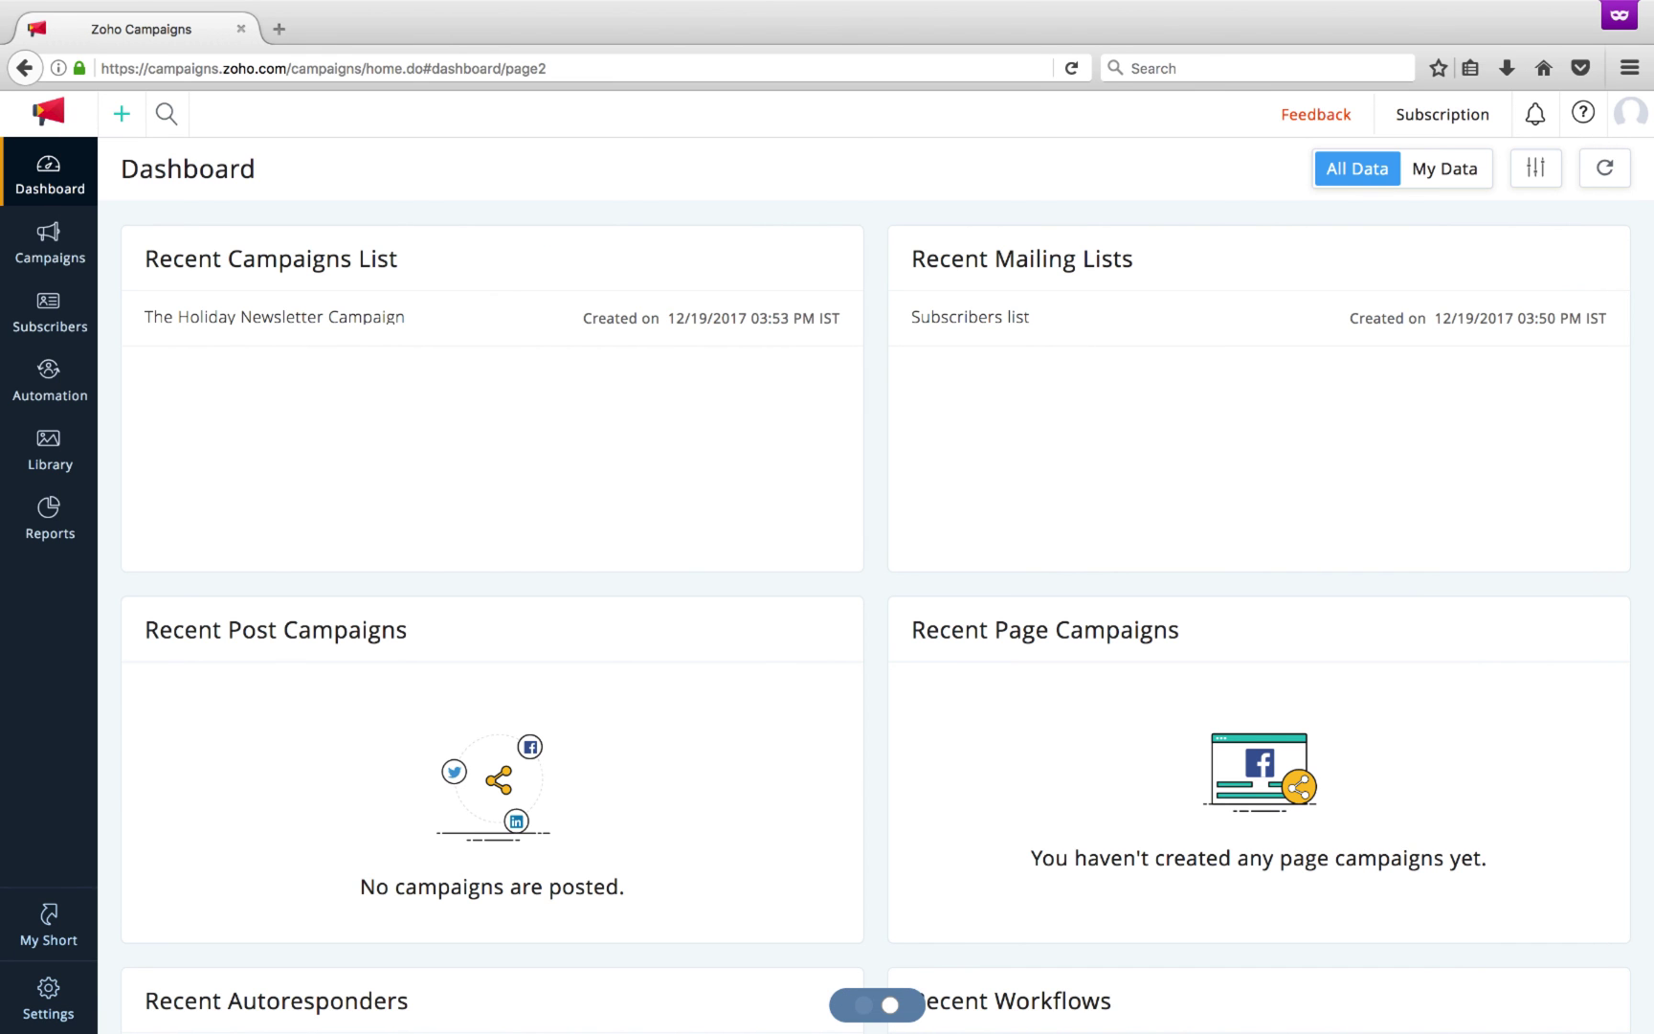